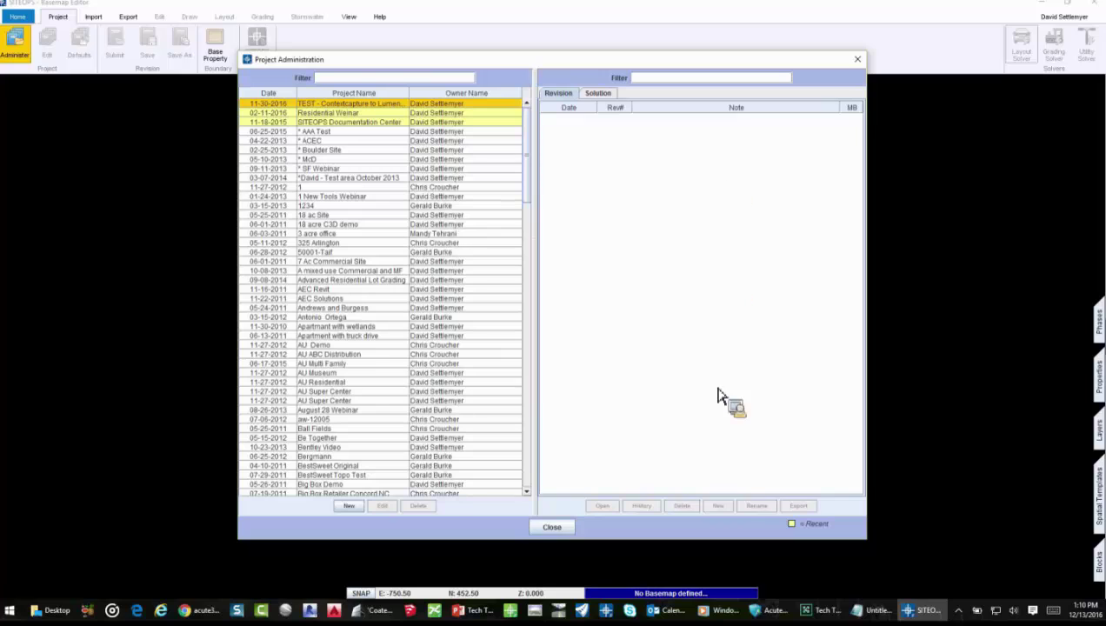
# Step: Create and open a new project revision described as "new webinar" and add the base property boundary
pyautogui.click(719, 505)
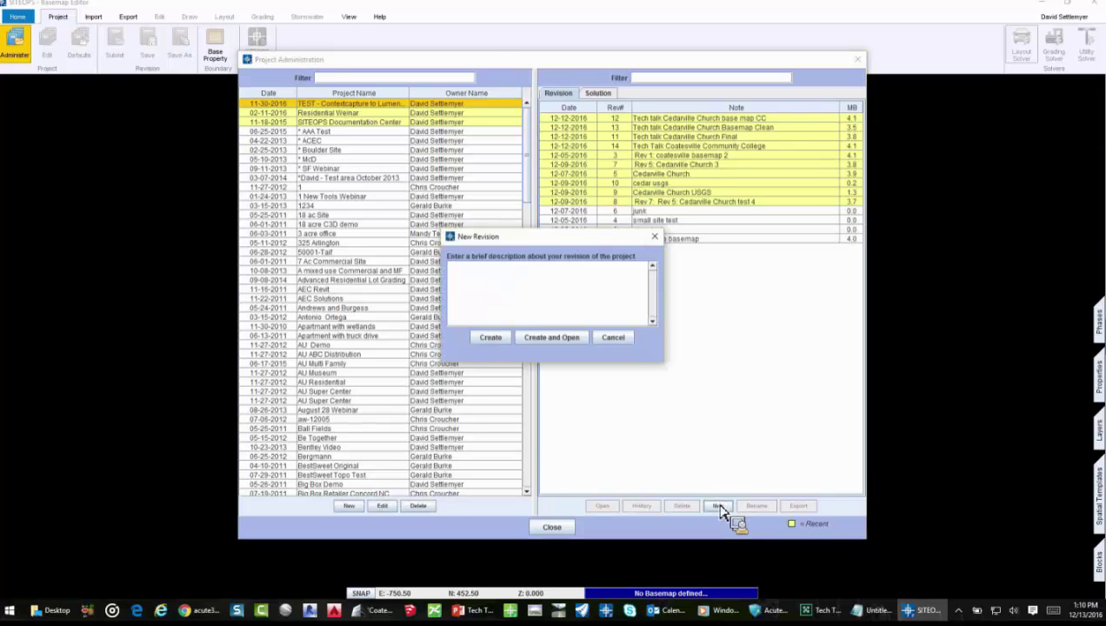
pyautogui.write('new')
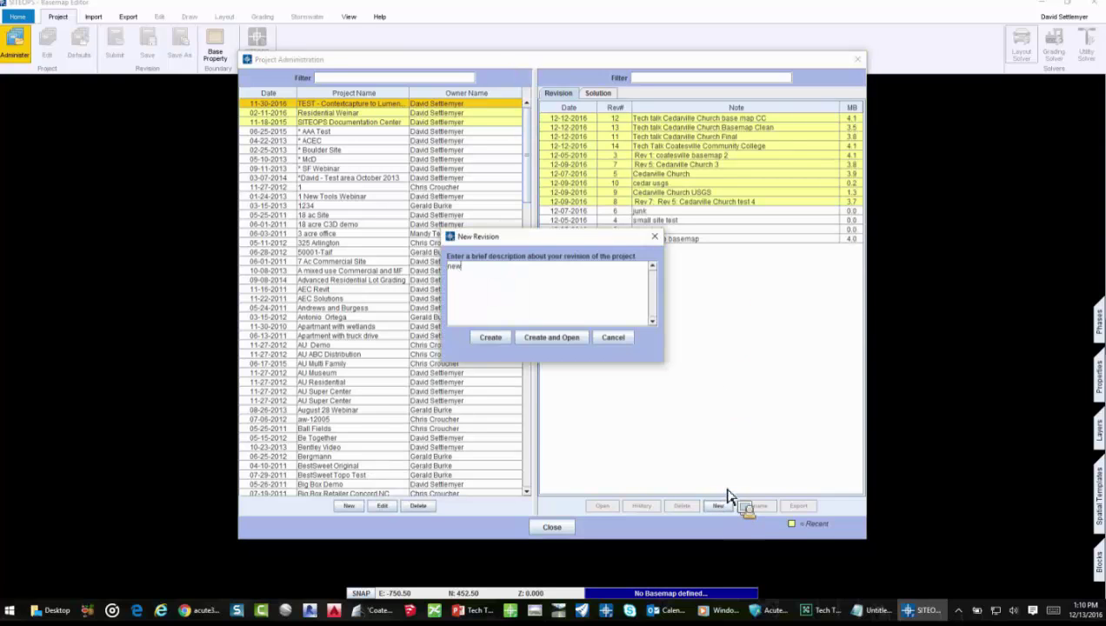
pyautogui.write(' webinar')
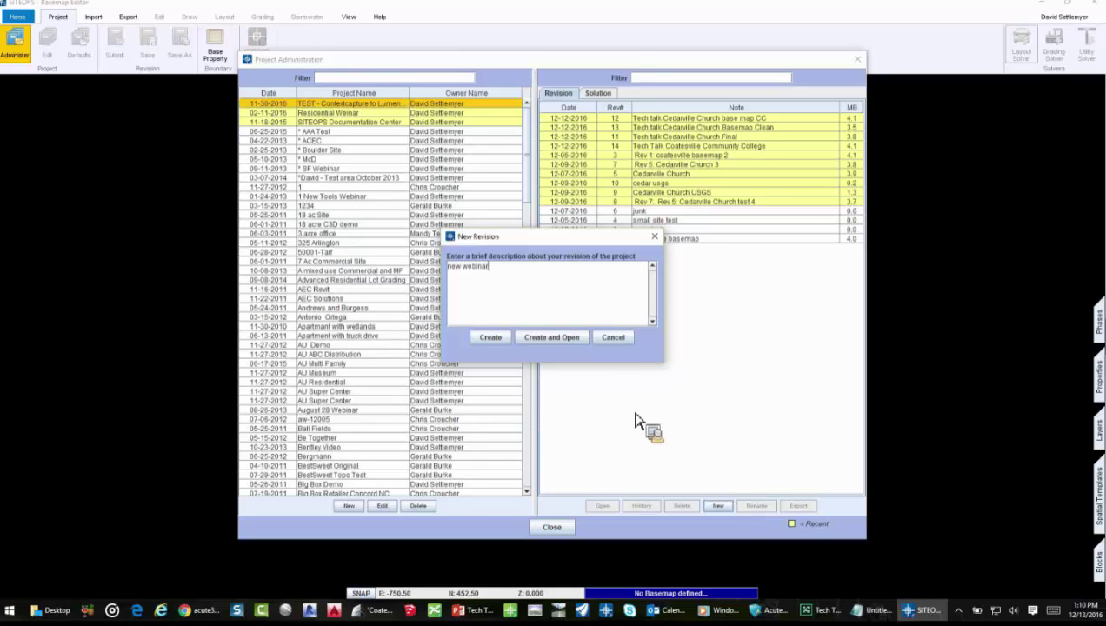
pyautogui.click(555, 343)
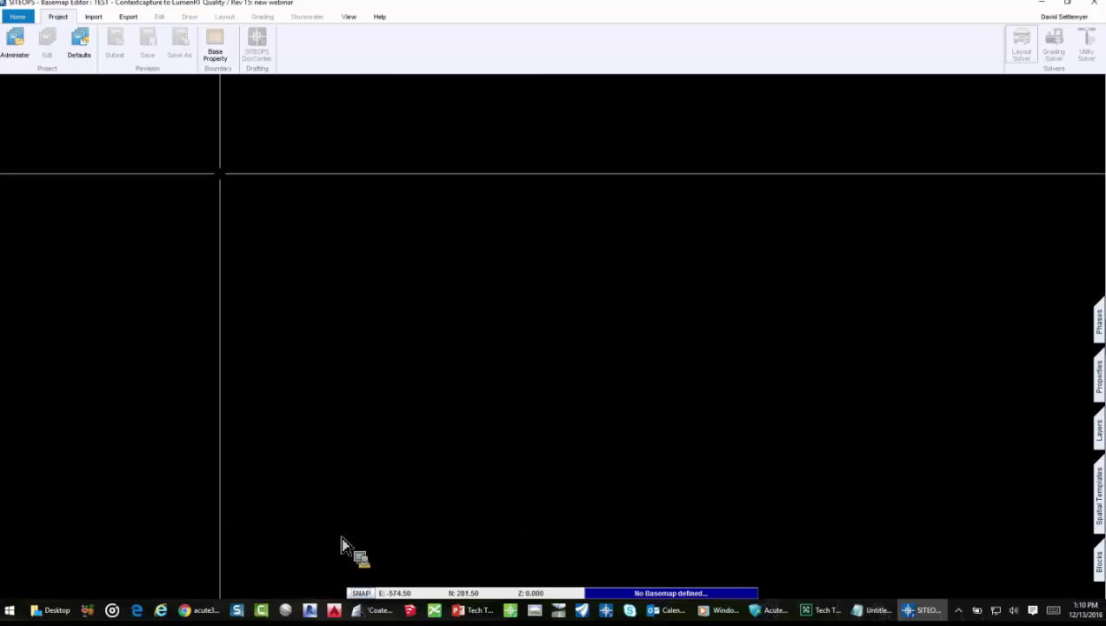
pyautogui.click(217, 58)
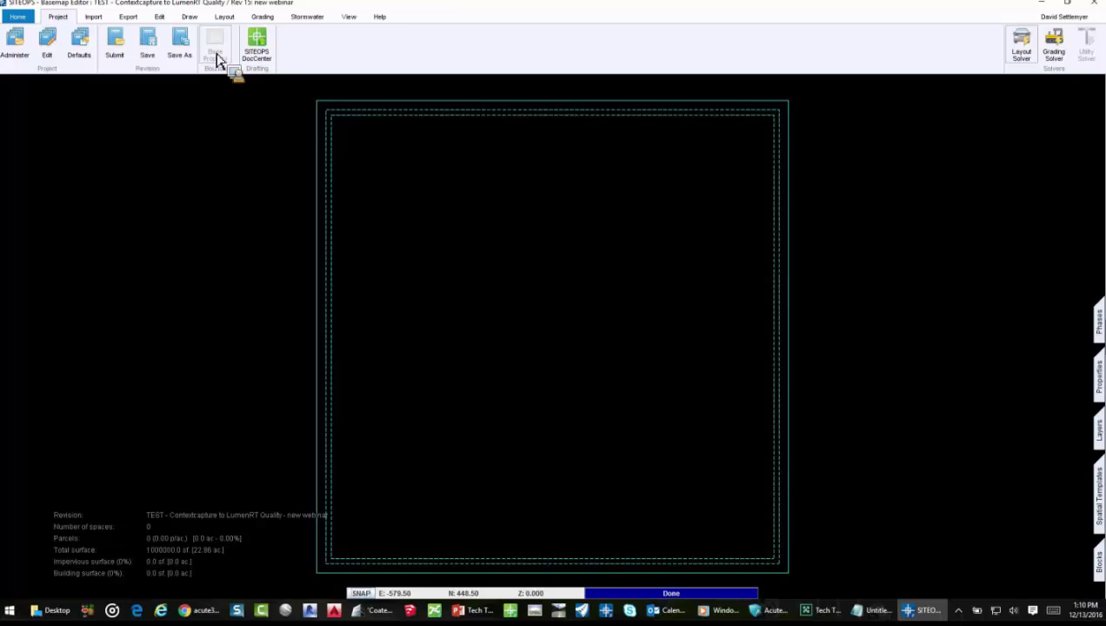
pyautogui.scroll(-1, 183, 54)
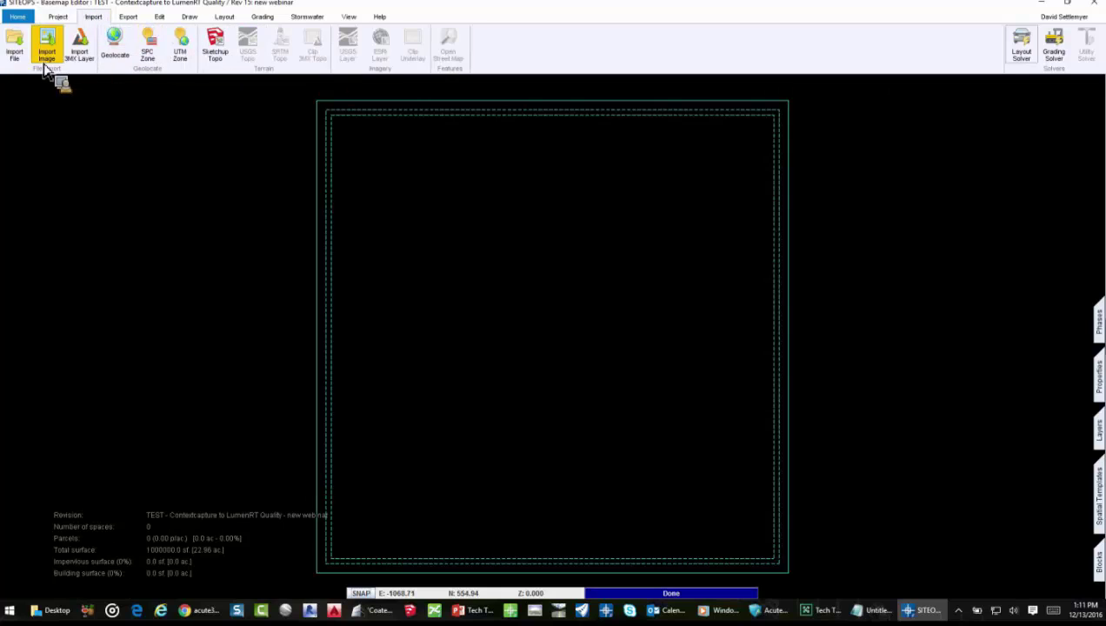
# Step: Open the Geolocate map and search for Cedarville, PA
pyautogui.click(117, 54)
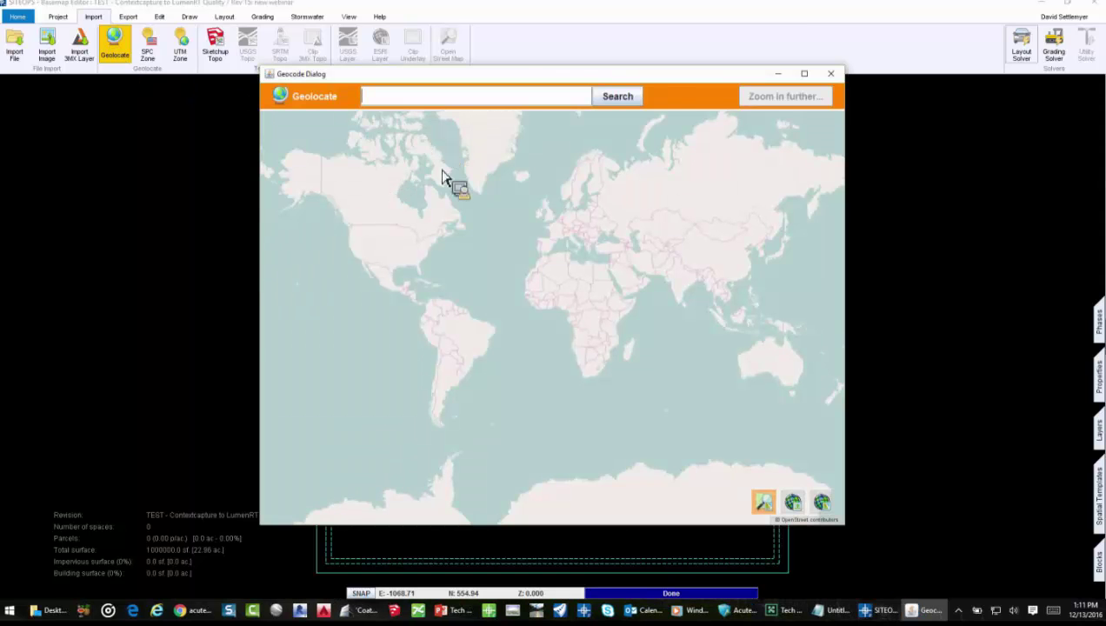
pyautogui.write('cead')
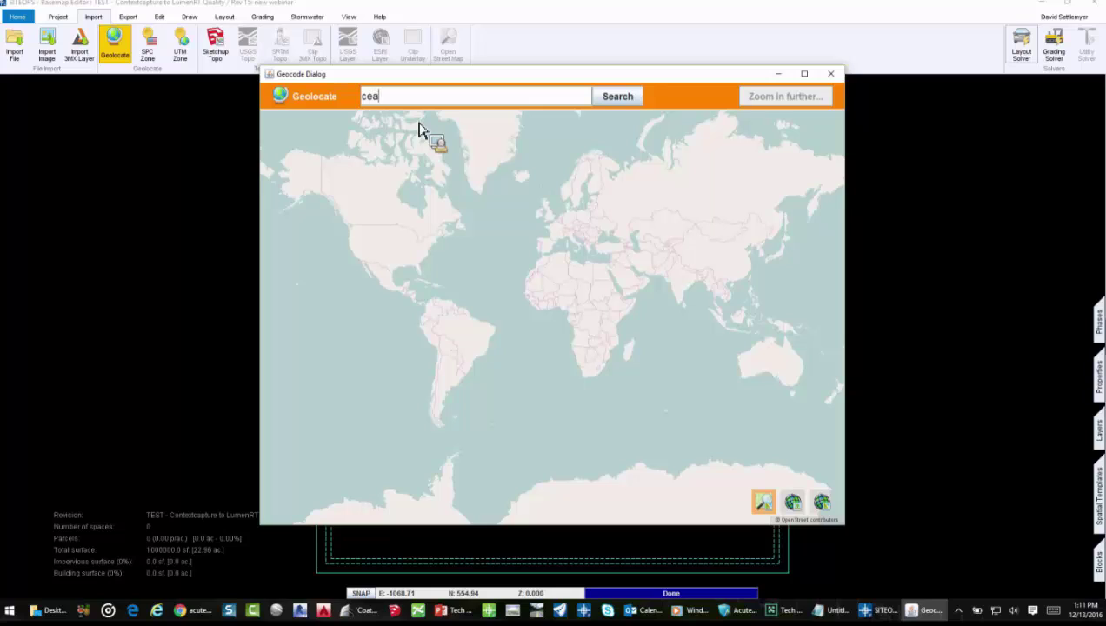
pyautogui.press('BackSpace')
pyautogui.press('BackSpace')
pyautogui.press('BackSpace')
pyautogui.write('edarville, pa')
pyautogui.press('Return')
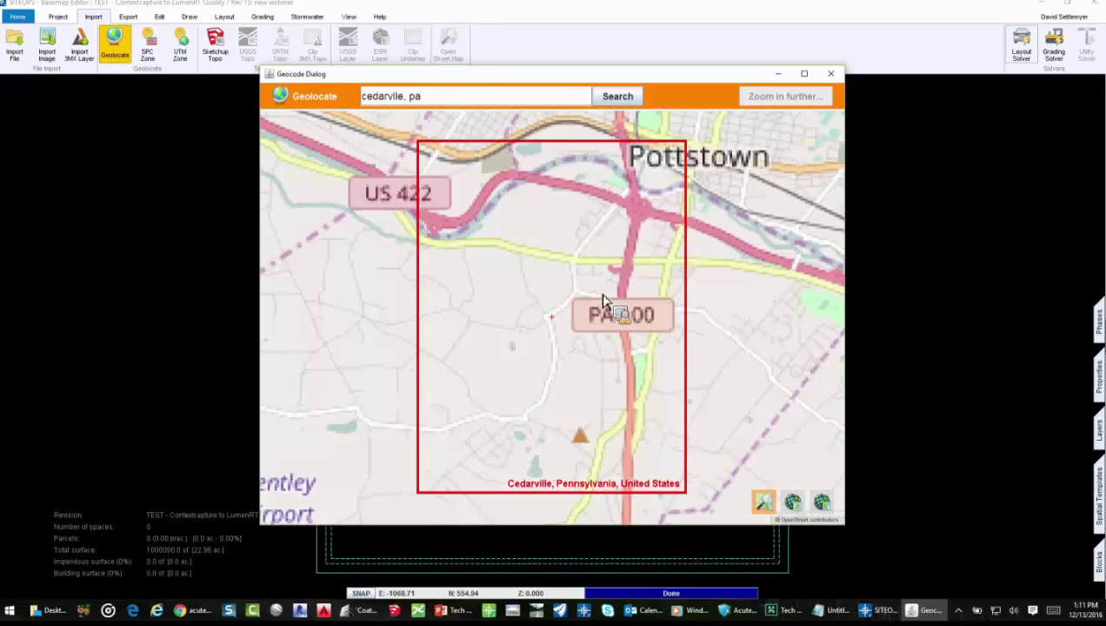
# Step: Examine the church and its parking lots on enlarged satellite imagery, then close the Geolocate map without selecting a location
pyautogui.click(804, 74)
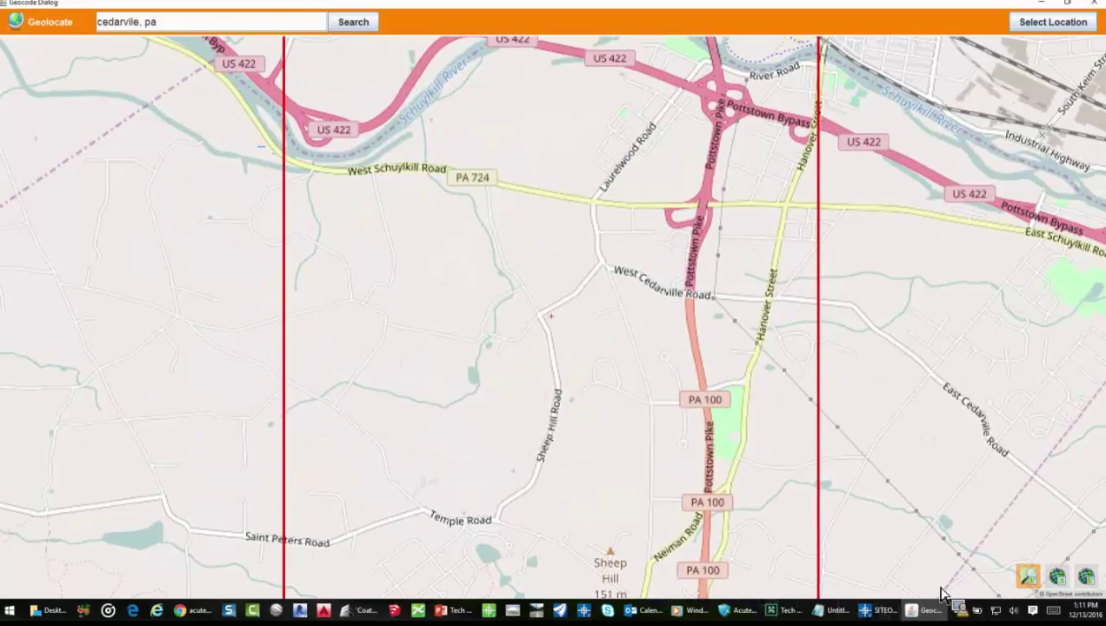
pyautogui.click(1061, 581)
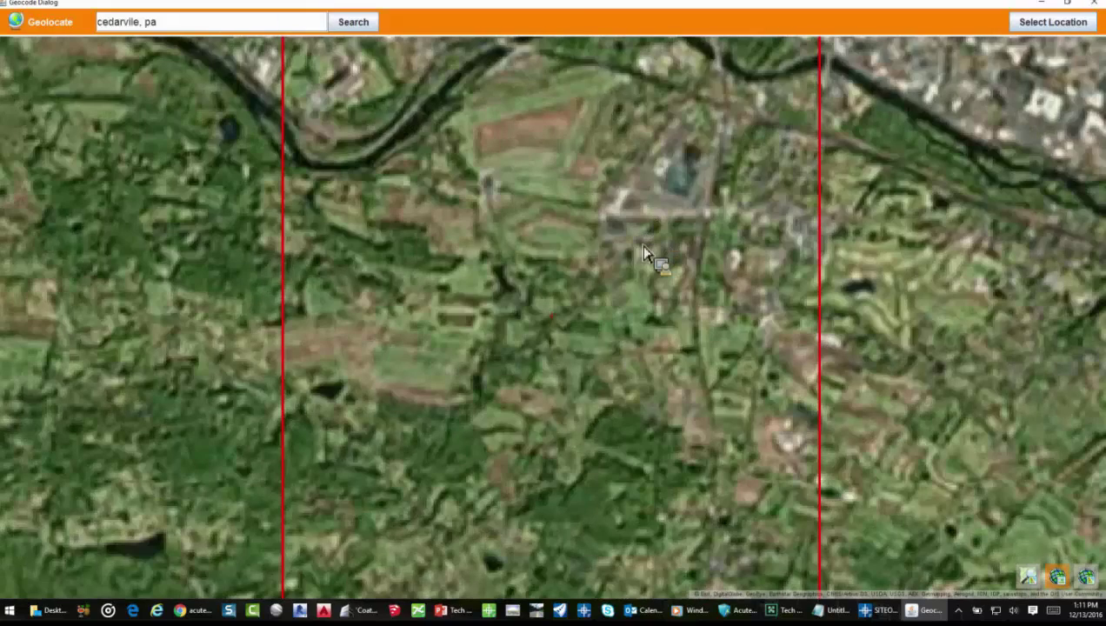
pyautogui.scroll(1, 656, 313)
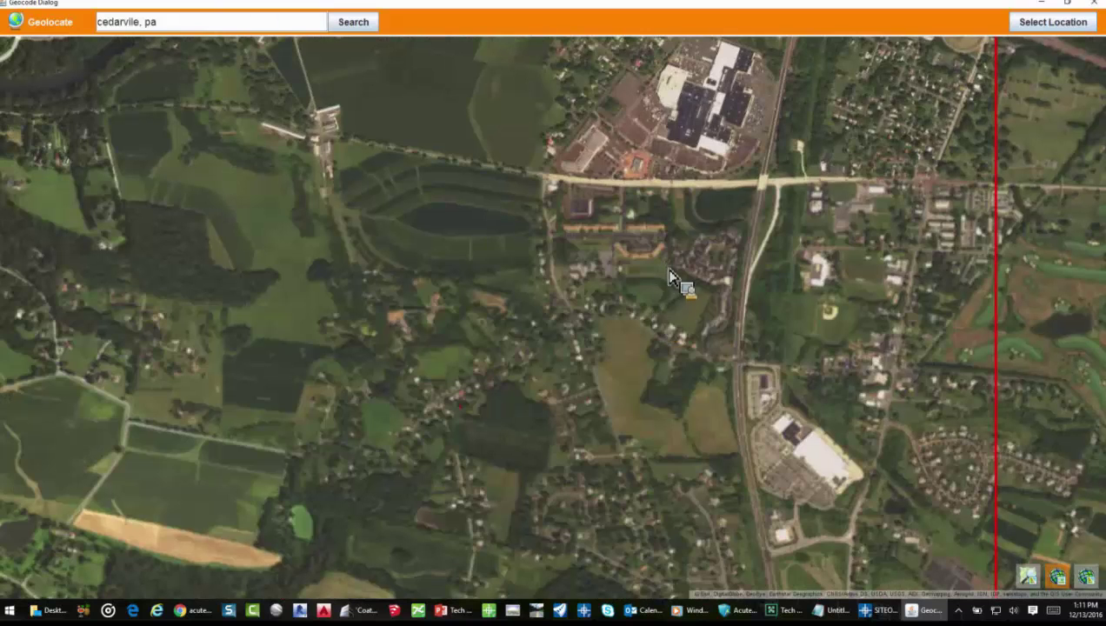
pyautogui.scroll(1, 665, 291)
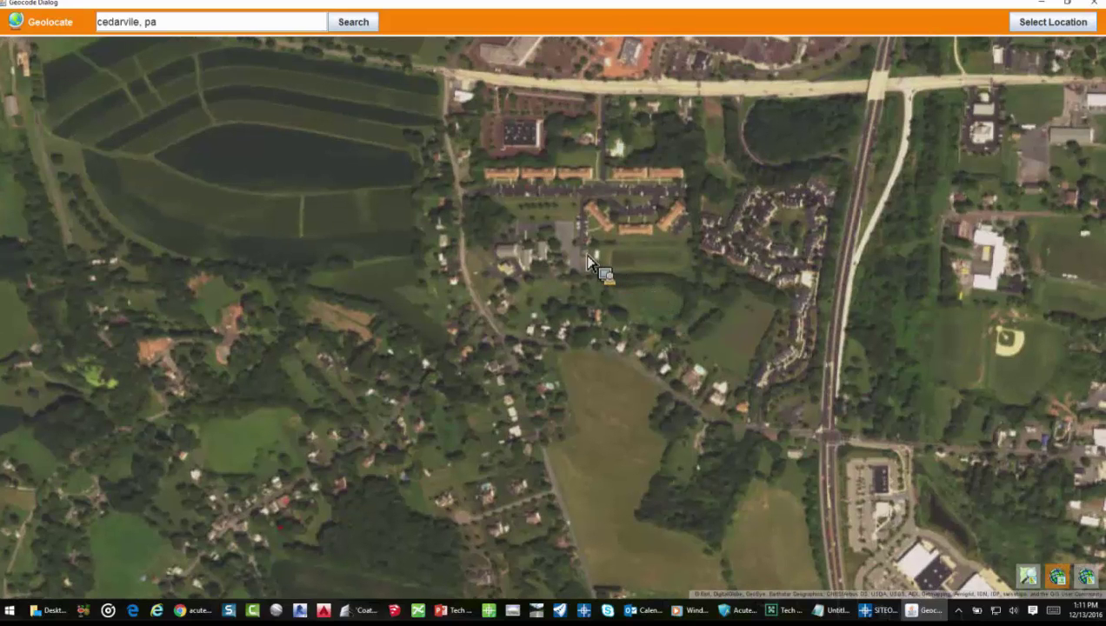
pyautogui.scroll(2, 648, 295)
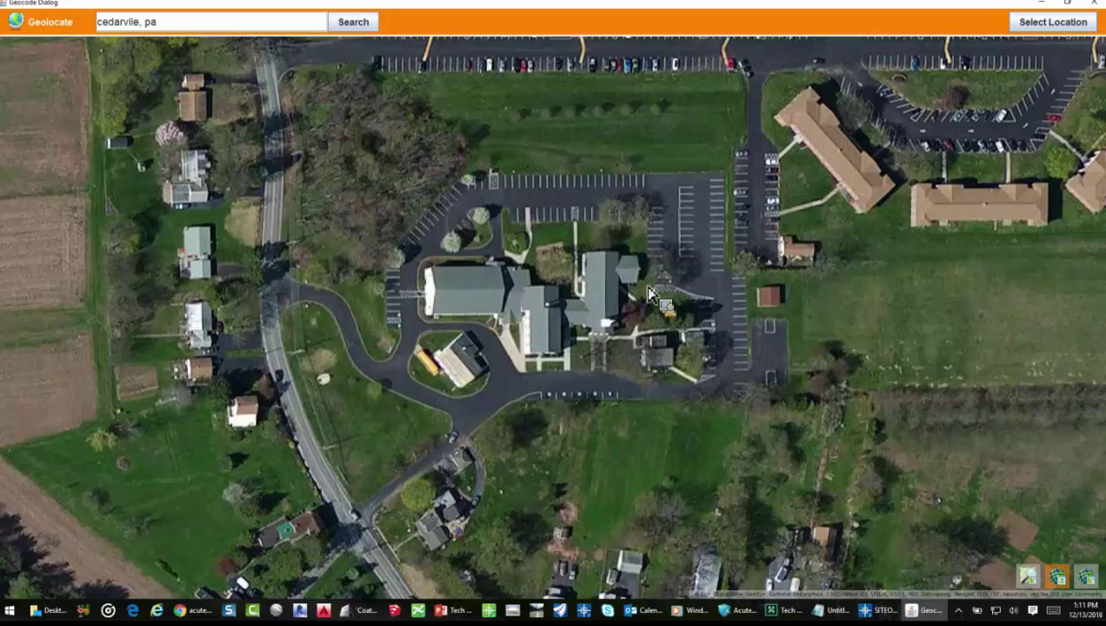
pyautogui.scroll(1, 649, 294)
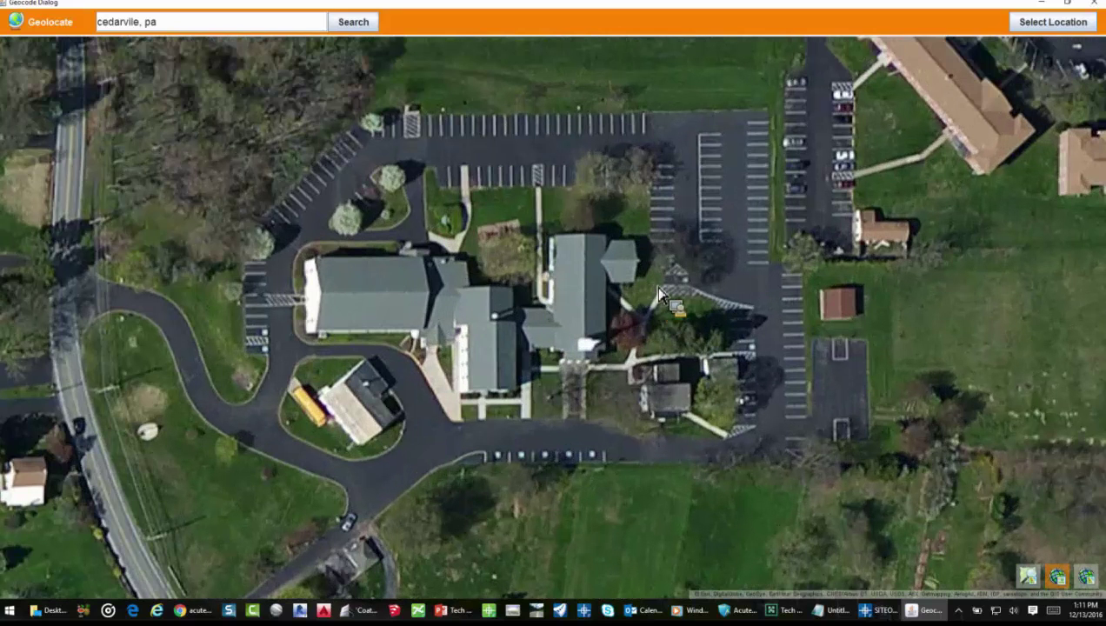
pyautogui.scroll(1, 659, 296)
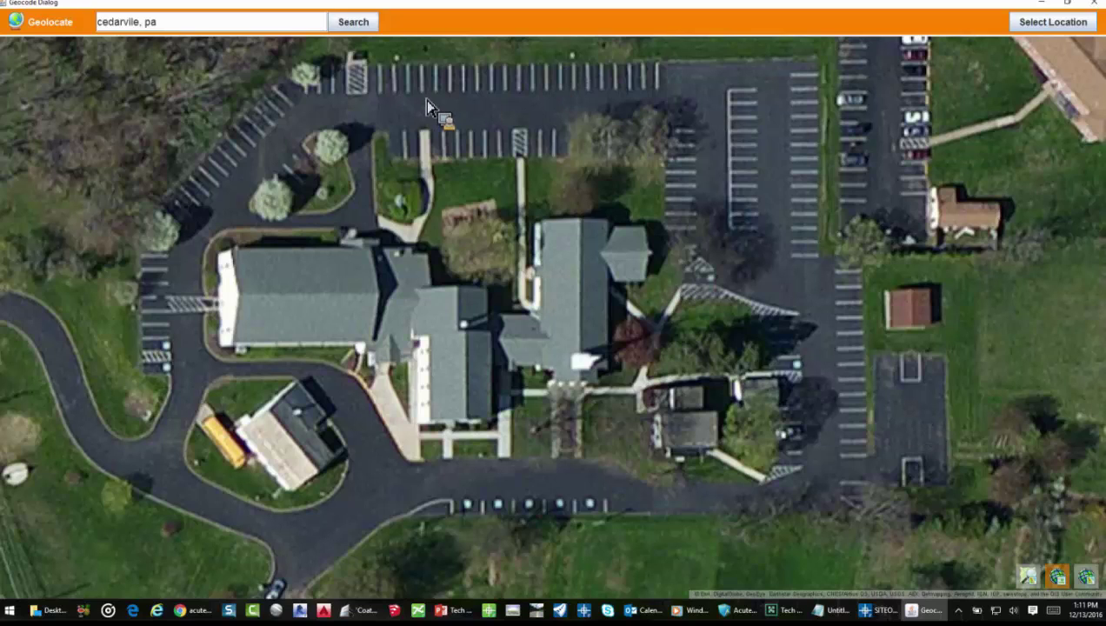
pyautogui.click(1091, 4)
pyautogui.click(250, 96)
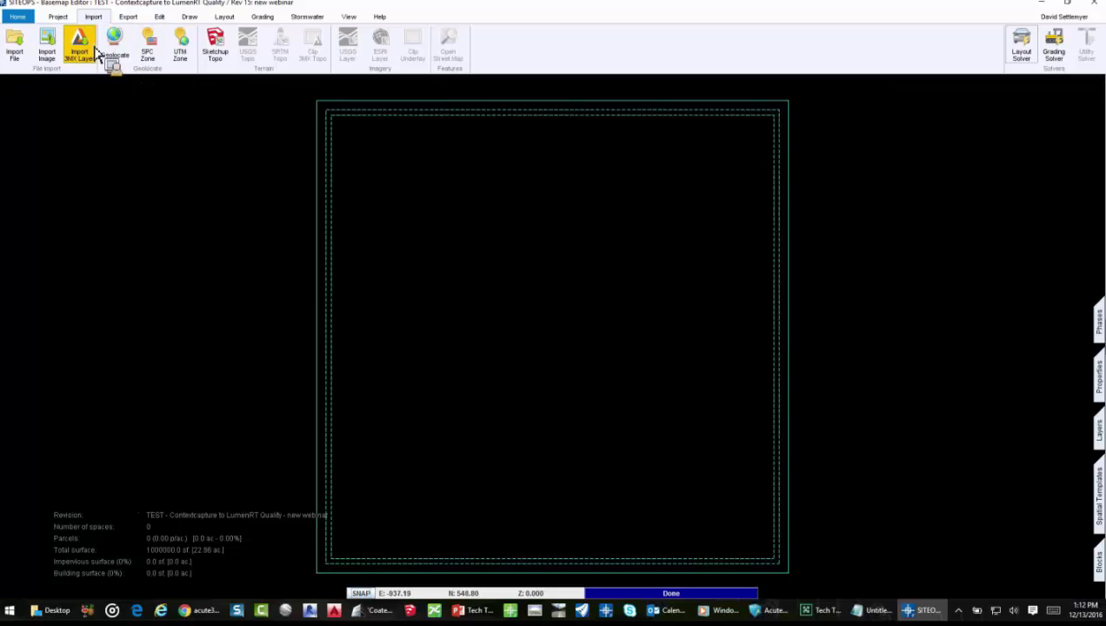
# Step: Import the 3MX layer from D:/Context Capture/Cedarville2/Cedarville2/Scene/Cedarville.3mx
pyautogui.click(90, 49)
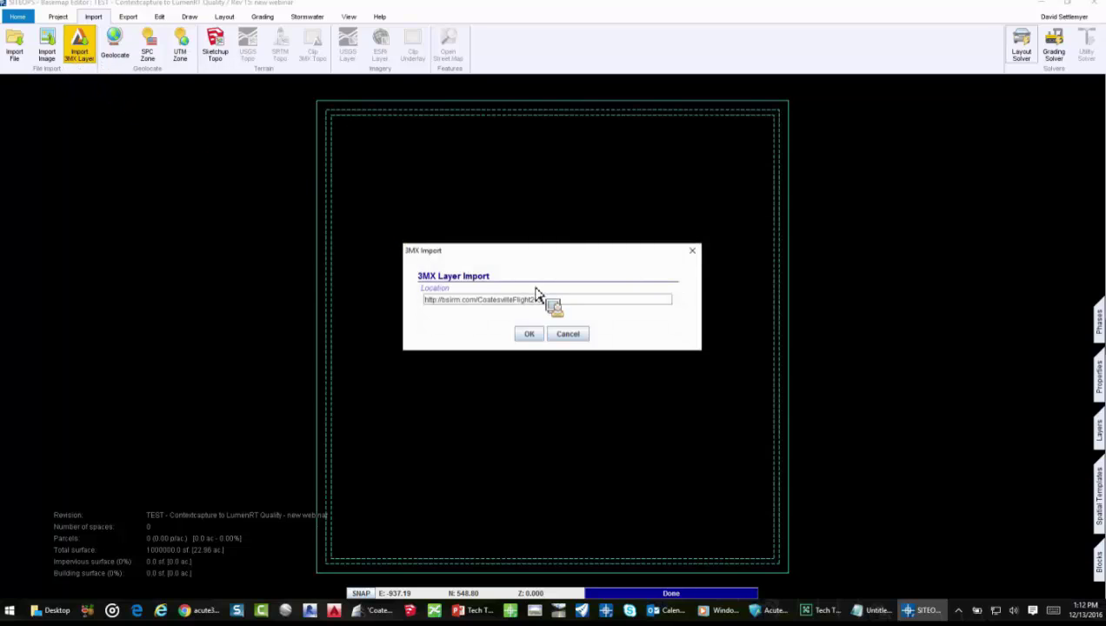
pyautogui.tripleClick(417, 301)
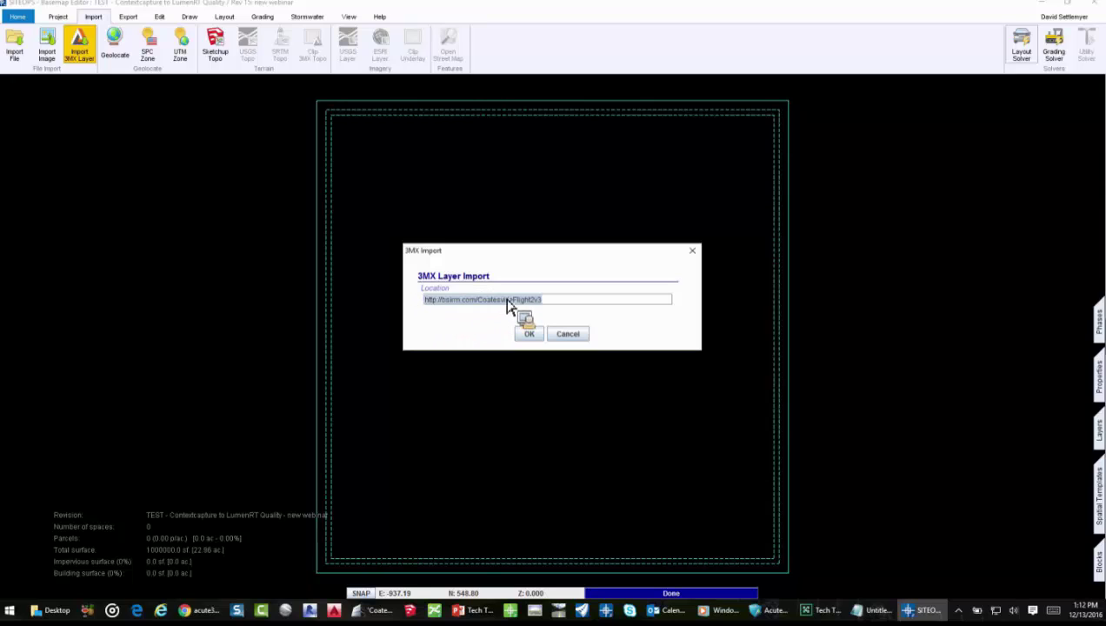
pyautogui.write('D:/Context Capture/Cedarville2/Cedarville2/Scene/Cedarville.3mx')
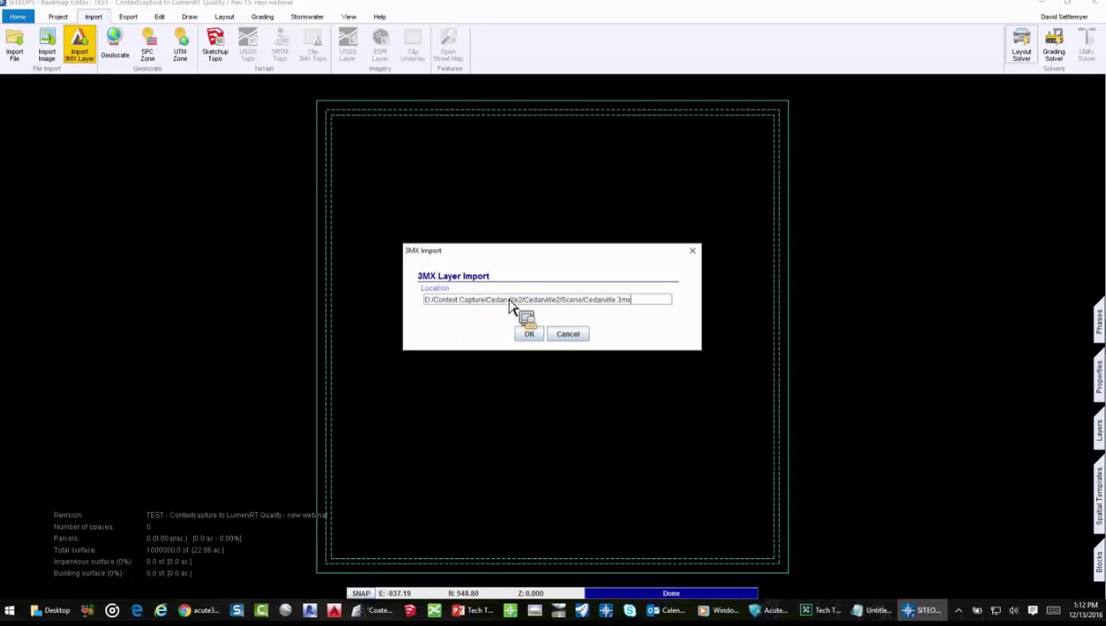
pyautogui.click(536, 338)
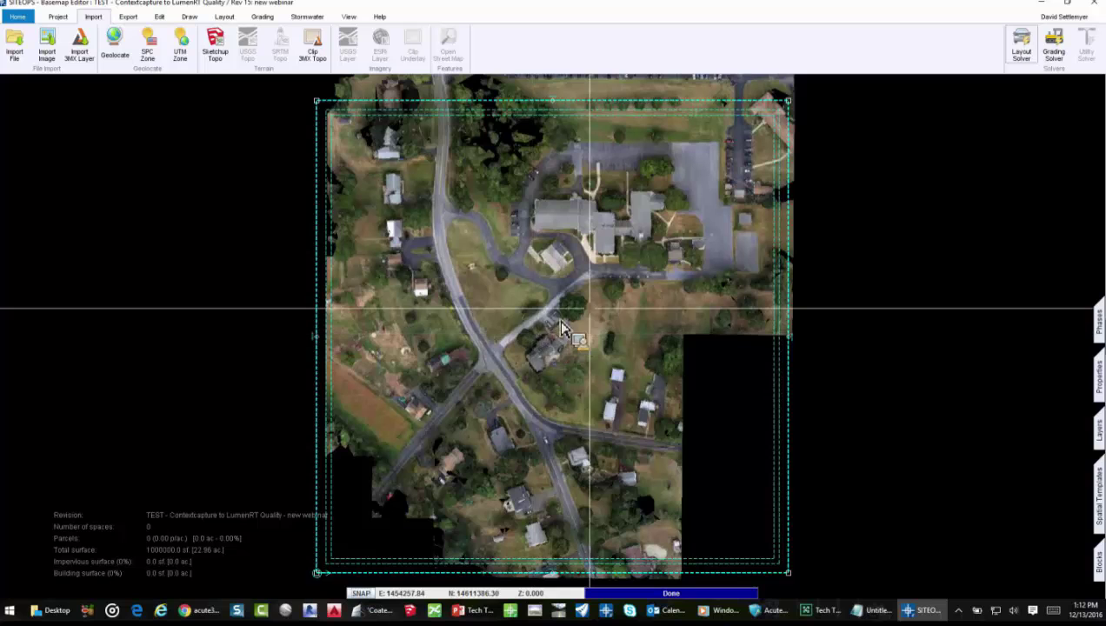
# Step: Inspect the imported 3MX imagery around the church buildings and the cracked parking pavement up close
pyautogui.scroll(4, 706, 189)
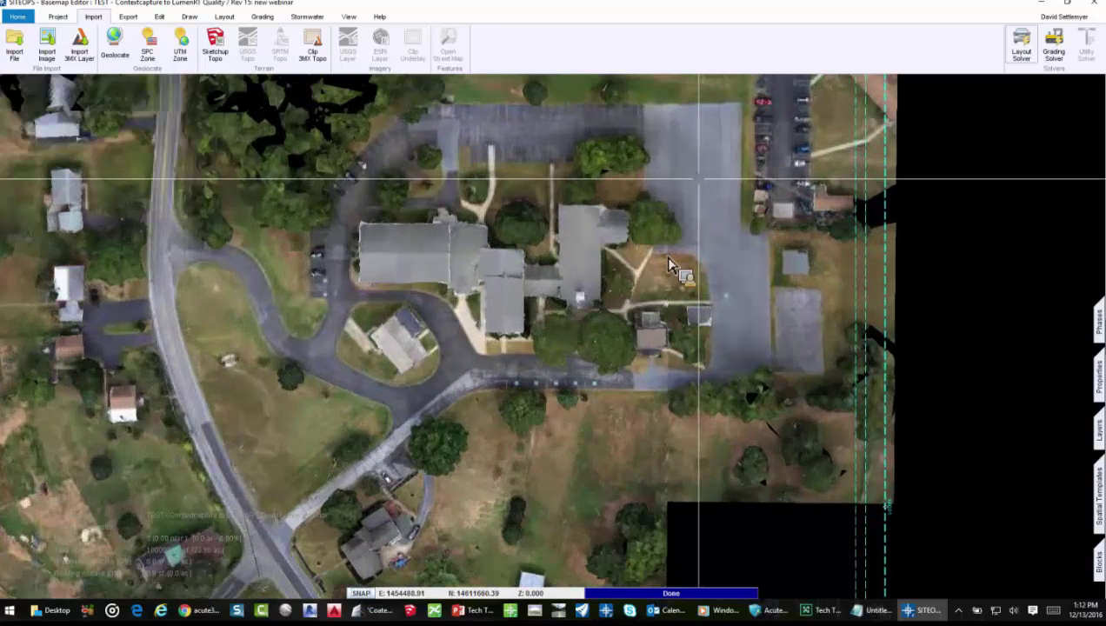
pyautogui.scroll(2, 669, 264)
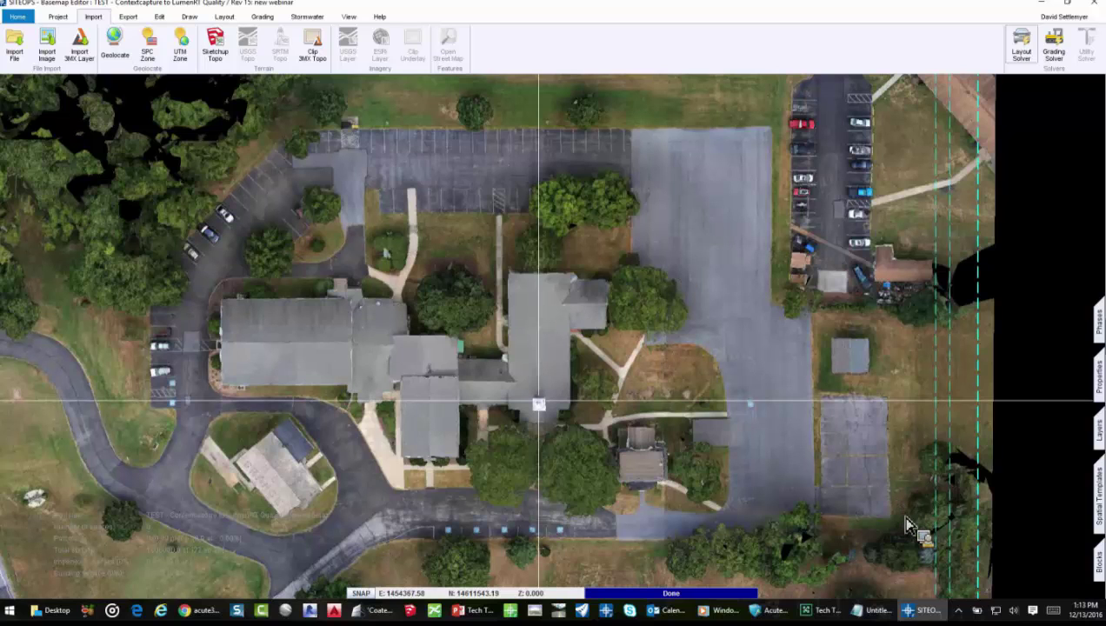
pyautogui.scroll(5, 905, 524)
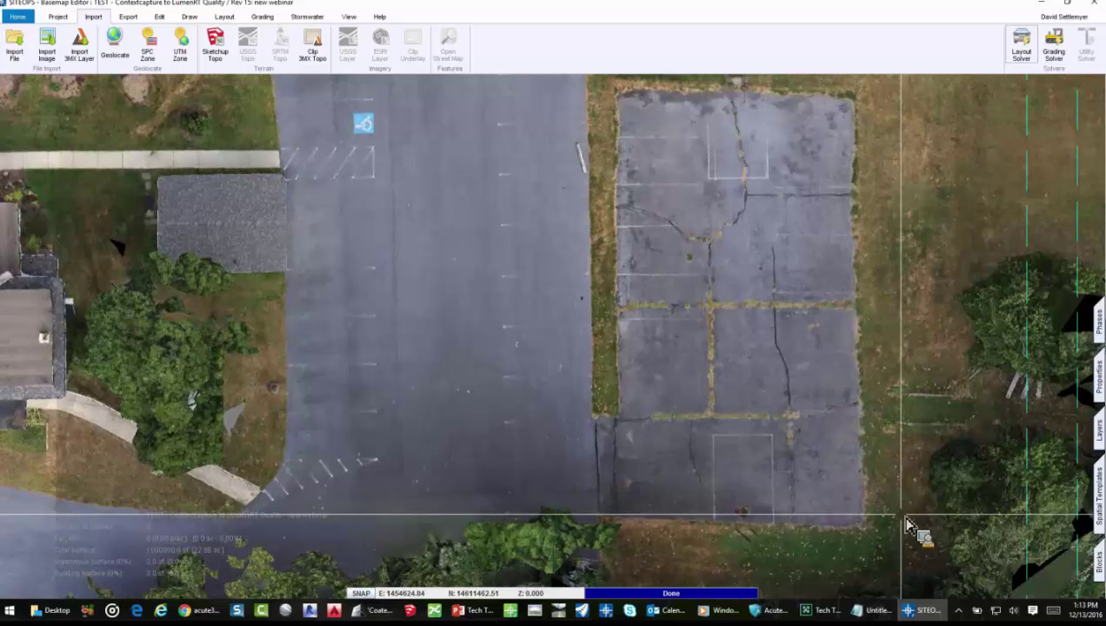
pyautogui.scroll(-3, 793, 474)
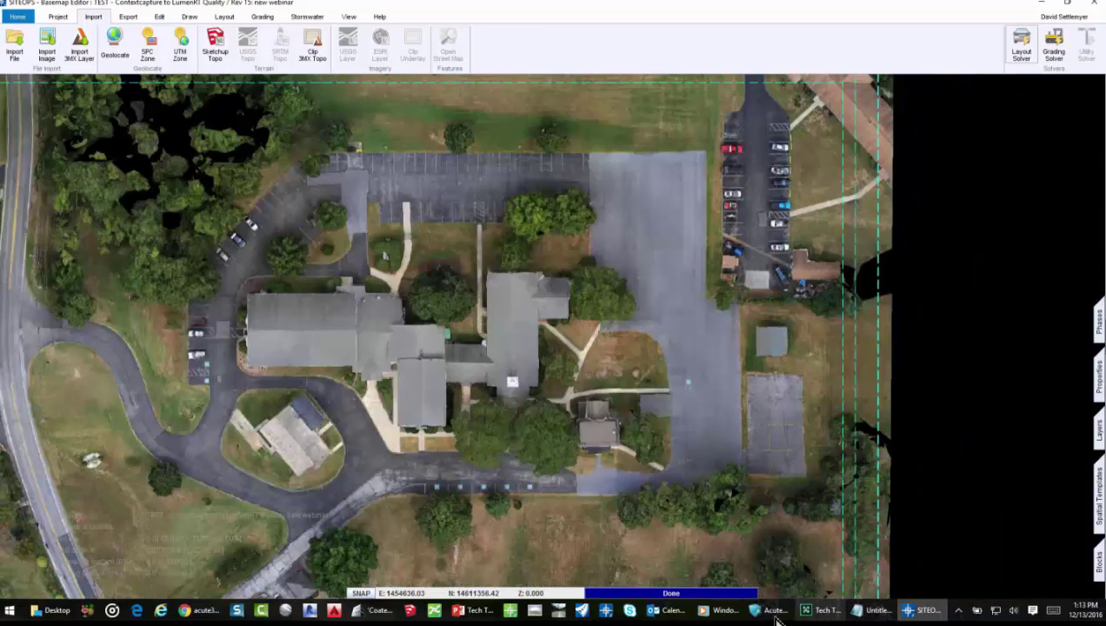
# Step: Switch to Acute3D Viewer, examine the Cedarville mesh around the church and entrance road from several angles, and return to SITEOPS
pyautogui.click(772, 612)
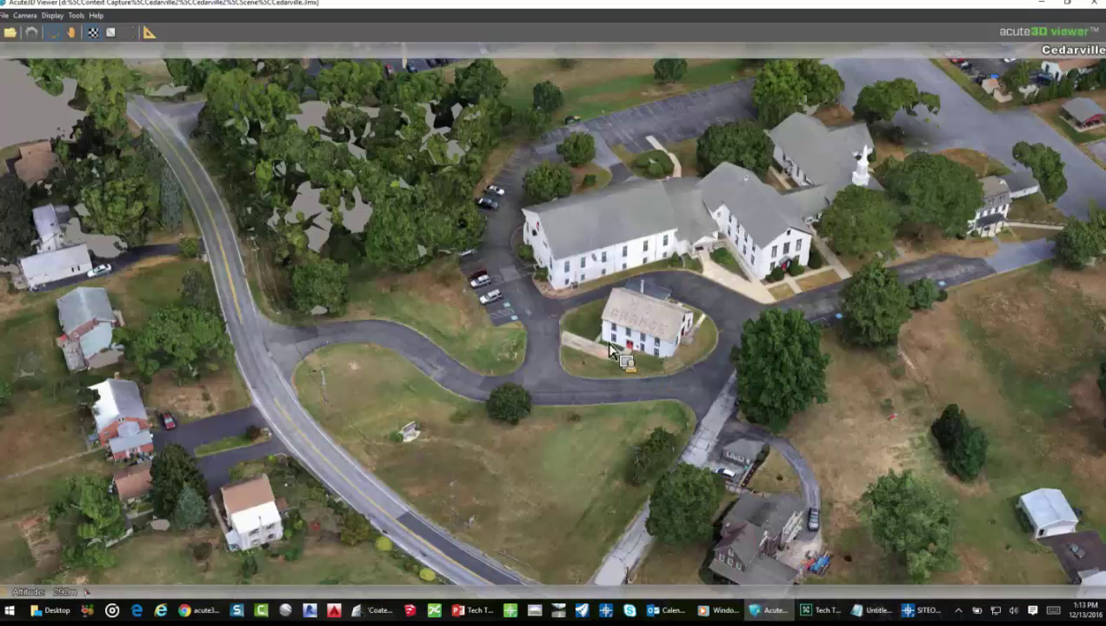
pyautogui.moveTo(608, 344); pyautogui.dragTo(679, 380)
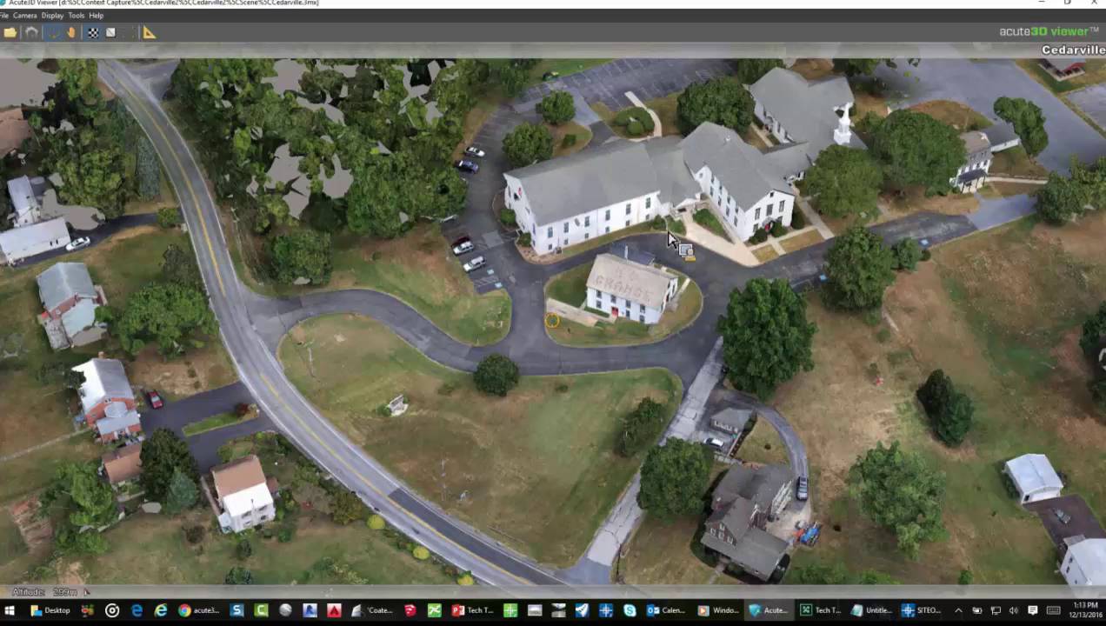
pyautogui.scroll(3, 633, 276)
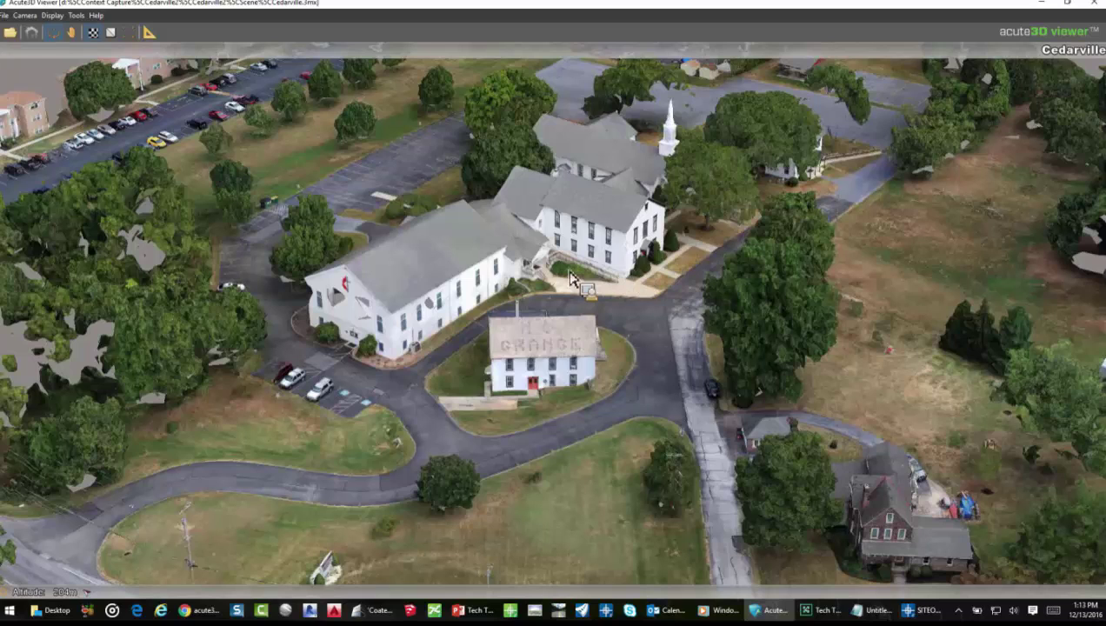
pyautogui.moveTo(459, 360); pyautogui.dragTo(536, 165)
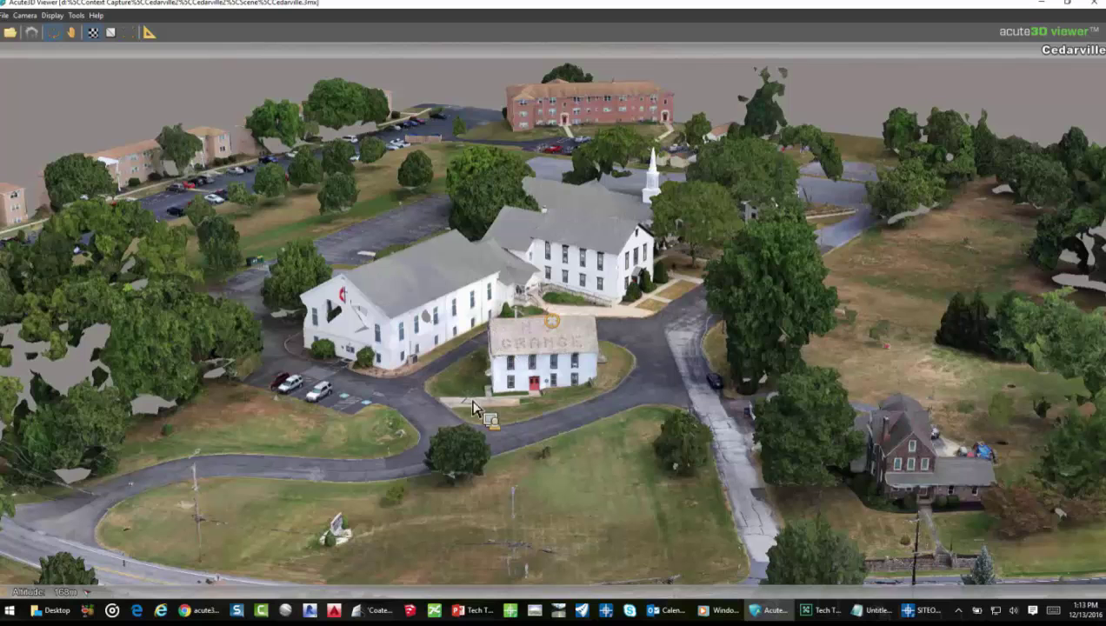
pyautogui.moveTo(443, 513); pyautogui.dragTo(383, 430)
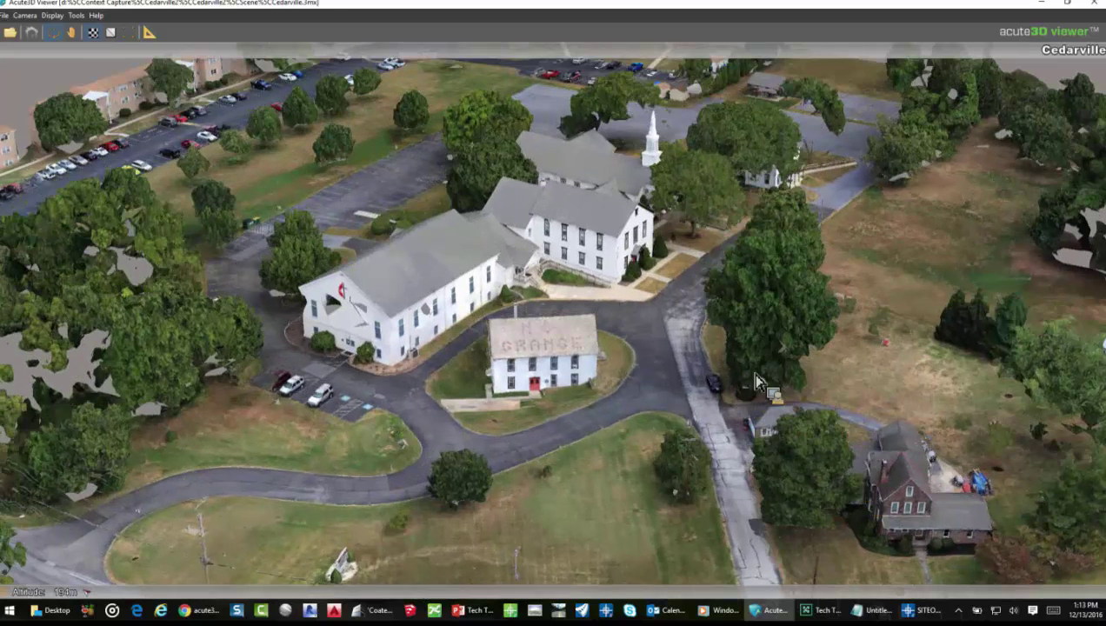
pyautogui.doubleClick(678, 370)
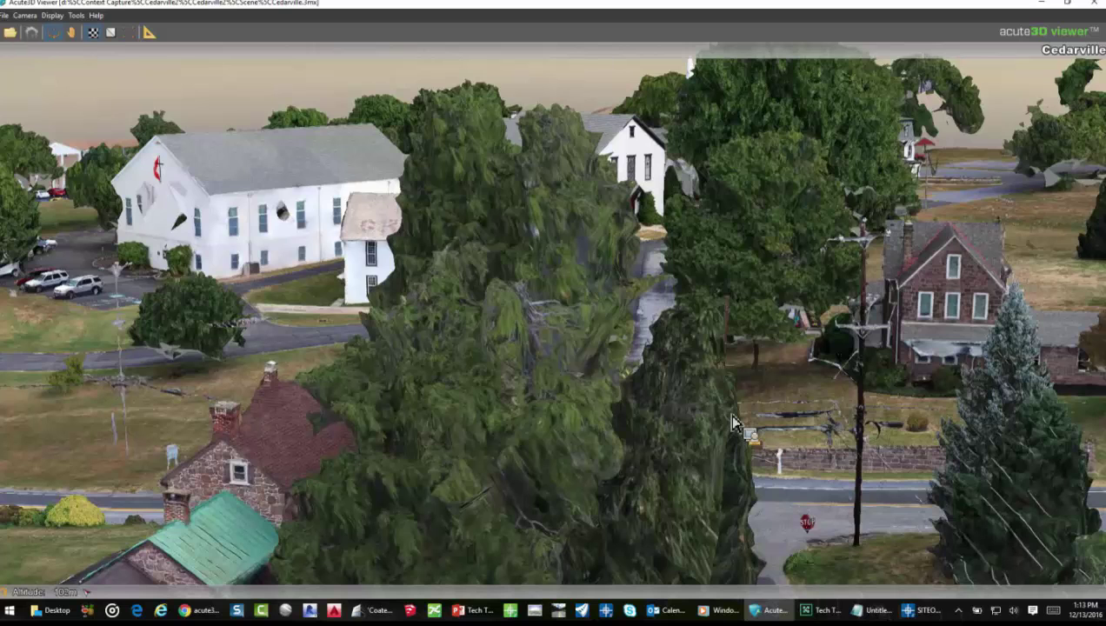
pyautogui.scroll(2, 733, 424)
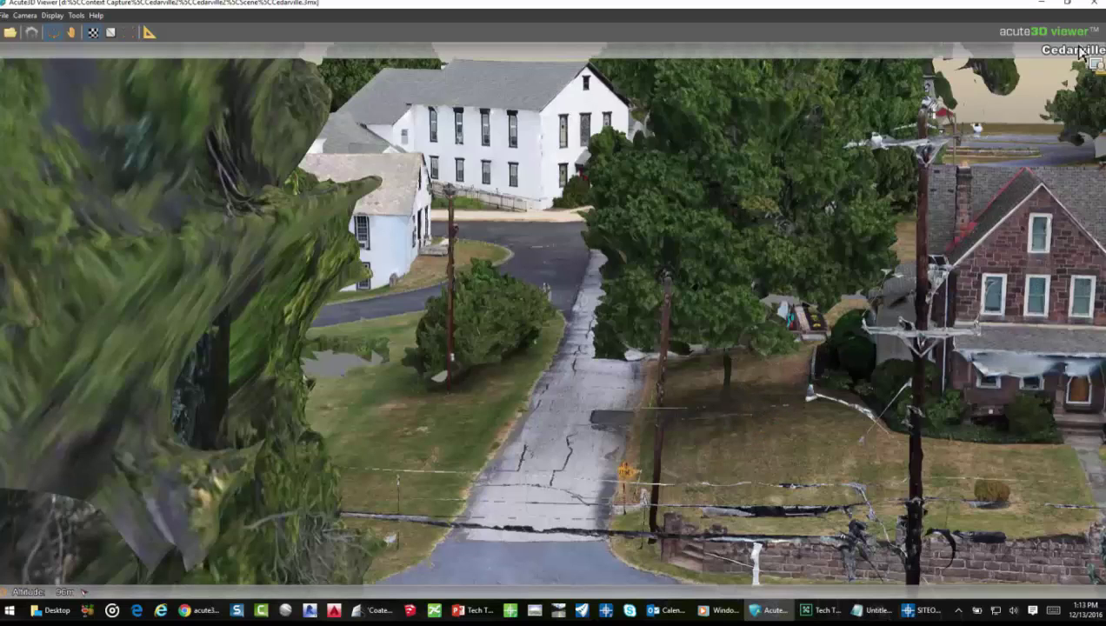
pyautogui.click(1046, 5)
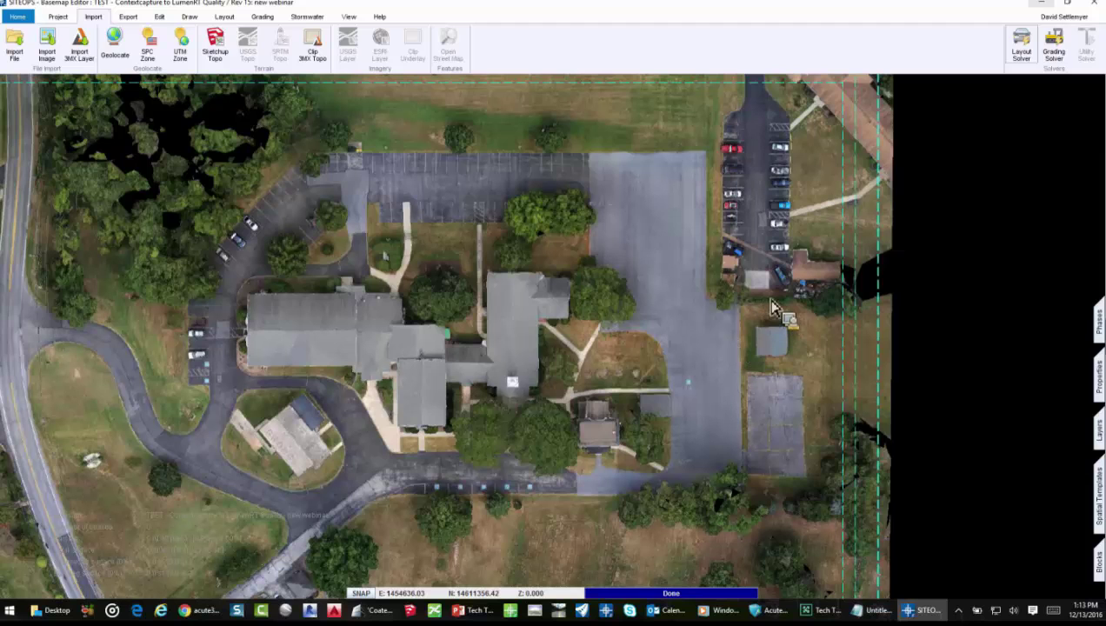
# Step: Draw a new property boundary of about 7.02 acres around the church buildings and parking lots, following the curved road on the west side
pyautogui.scroll(-2, 780, 285)
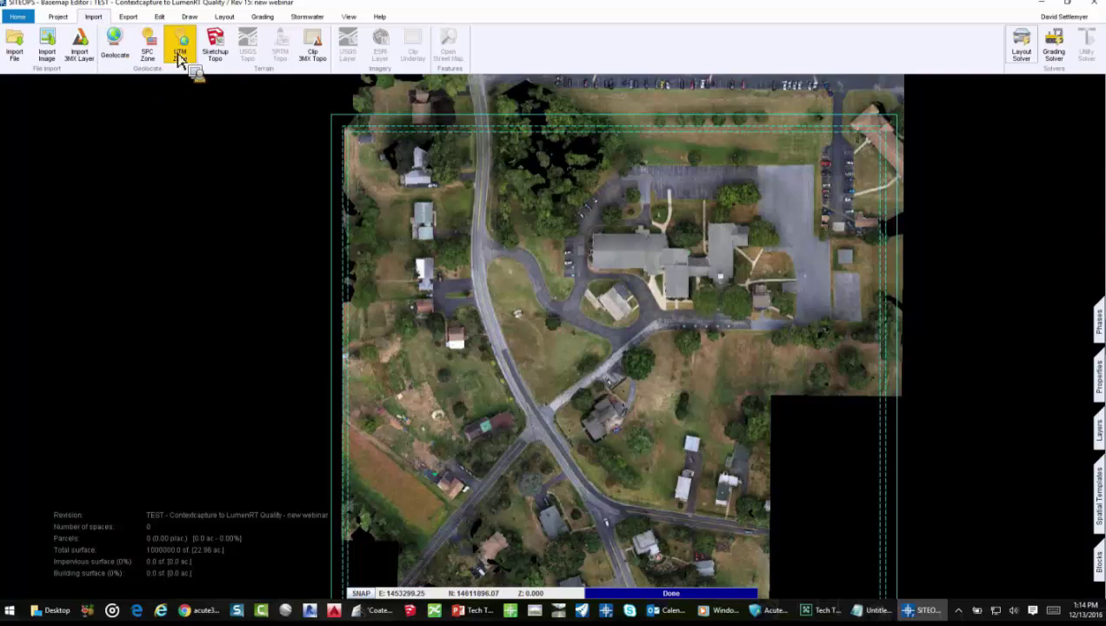
pyautogui.click(322, 52)
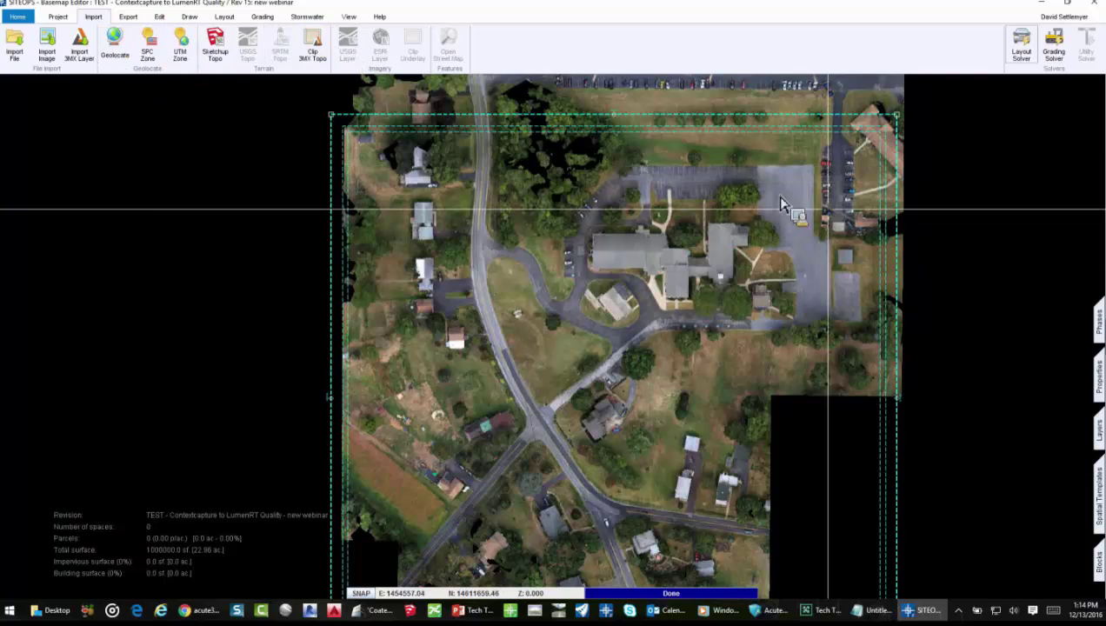
pyautogui.click(224, 17)
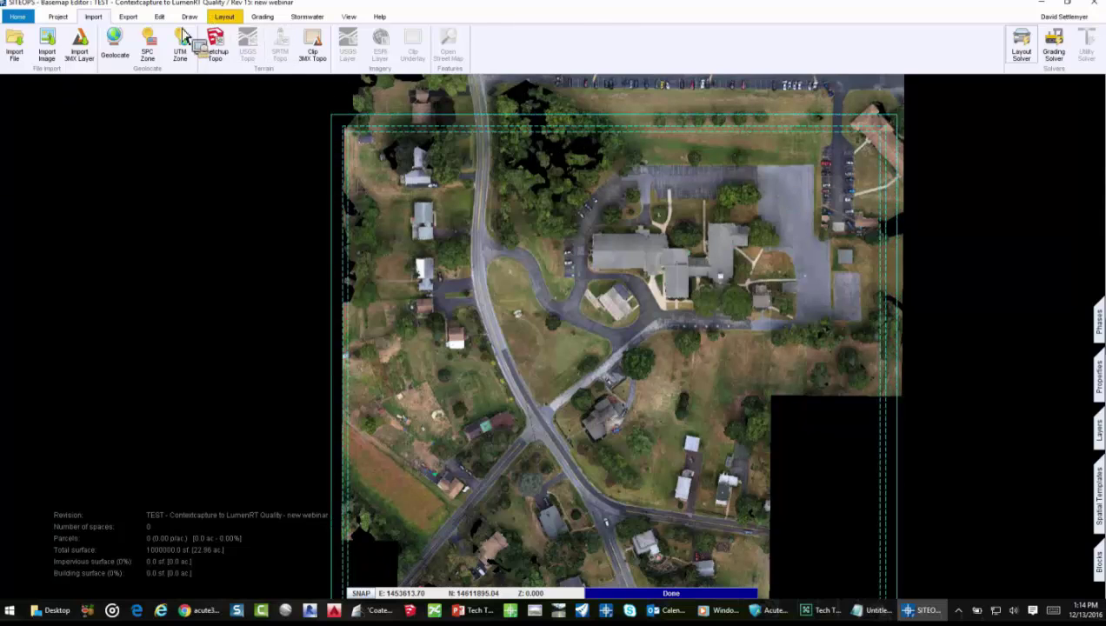
pyautogui.click(57, 48)
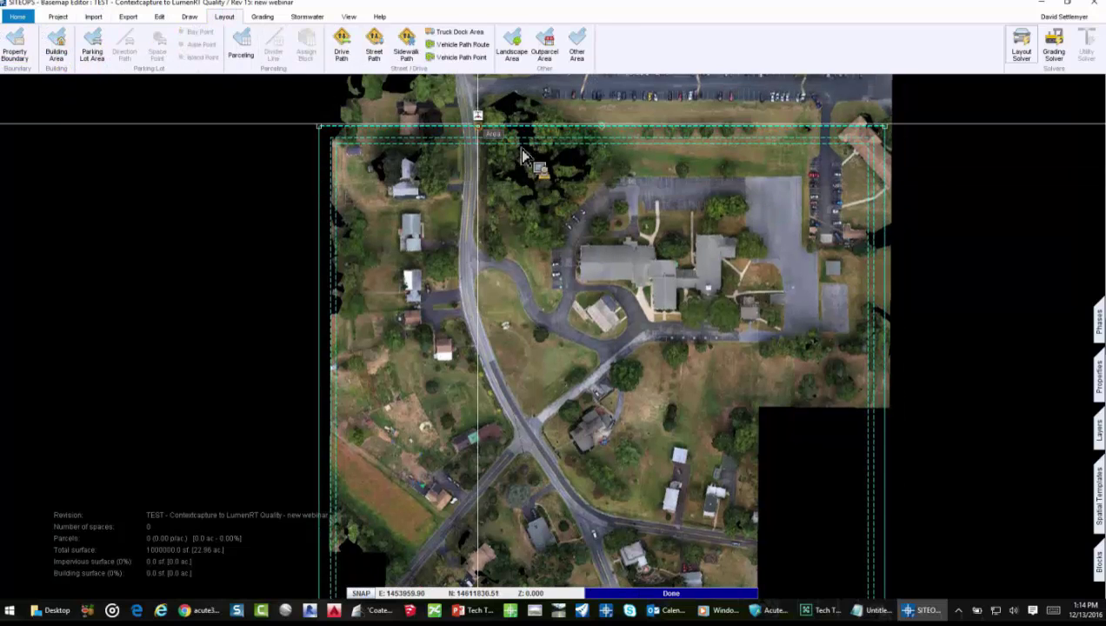
pyautogui.click(485, 115)
pyautogui.click(807, 116)
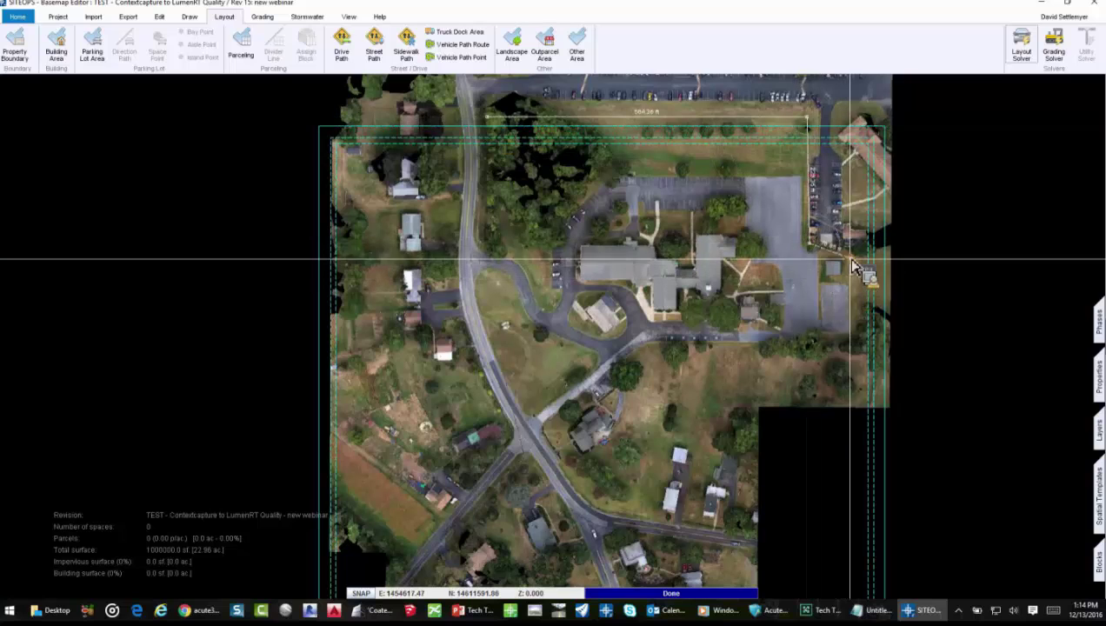
pyautogui.click(848, 255)
pyautogui.click(848, 348)
pyautogui.click(696, 355)
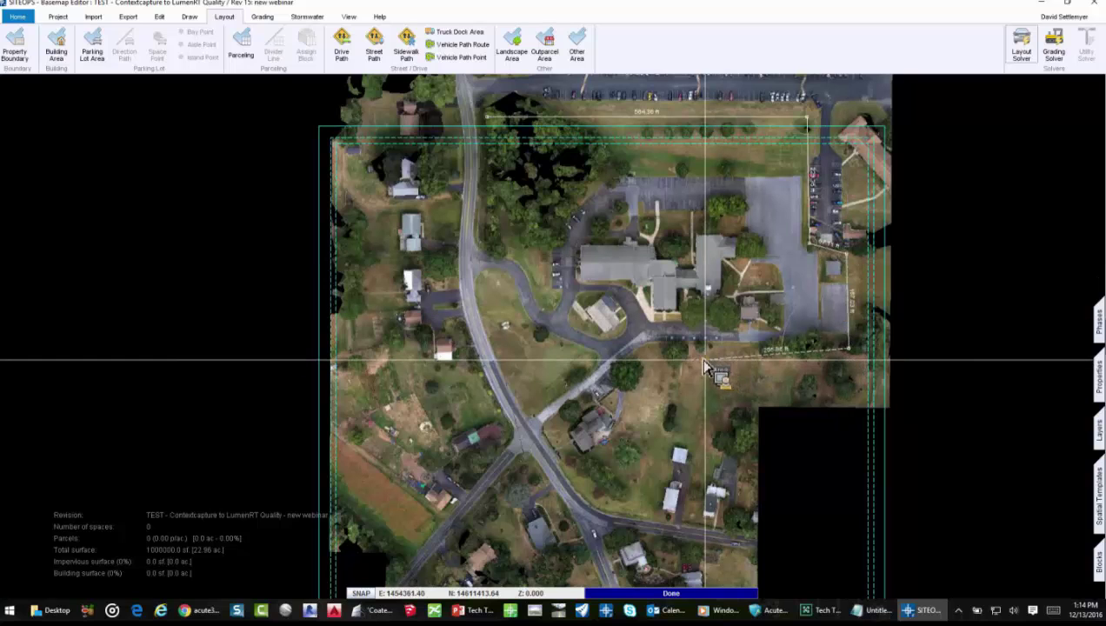
pyautogui.click(636, 504)
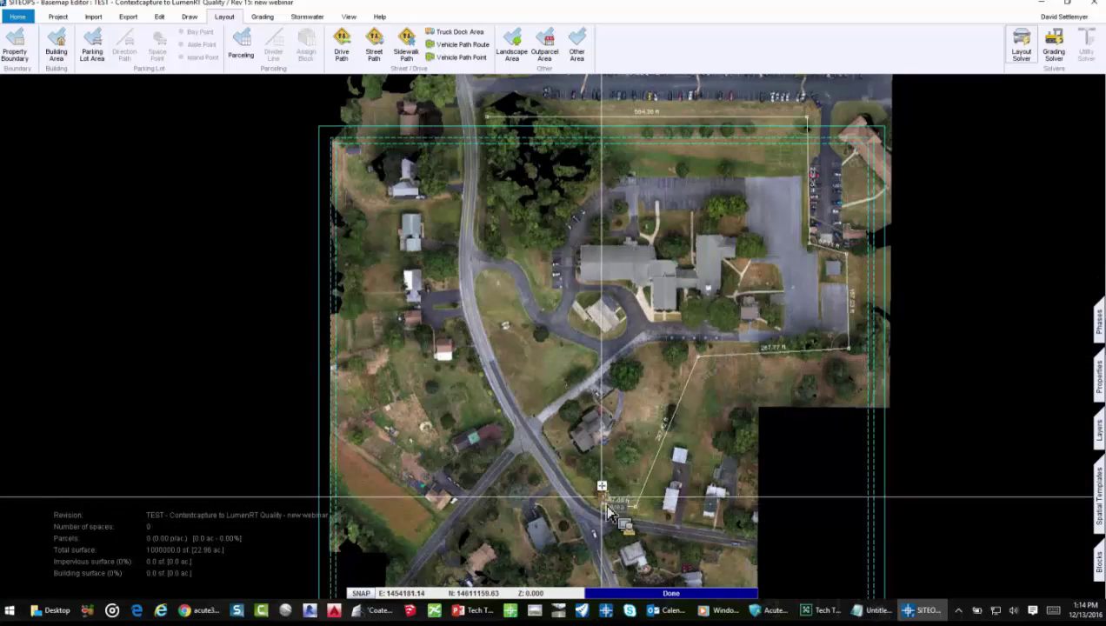
pyautogui.click(557, 454)
pyautogui.click(527, 379)
pyautogui.click(492, 313)
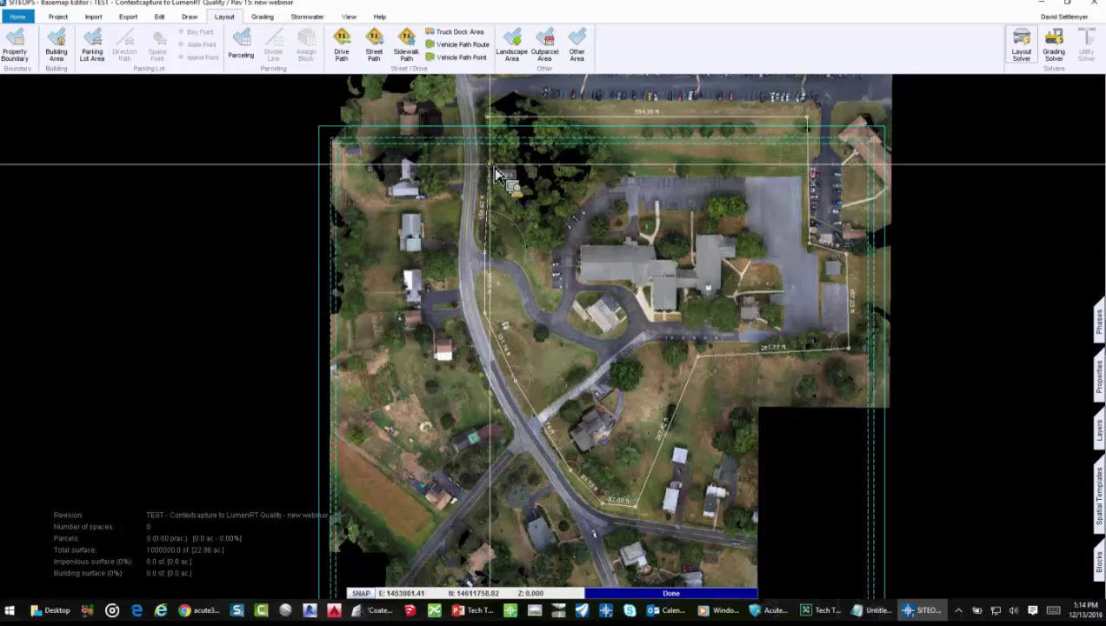
pyautogui.click(493, 127)
pyautogui.click(529, 331)
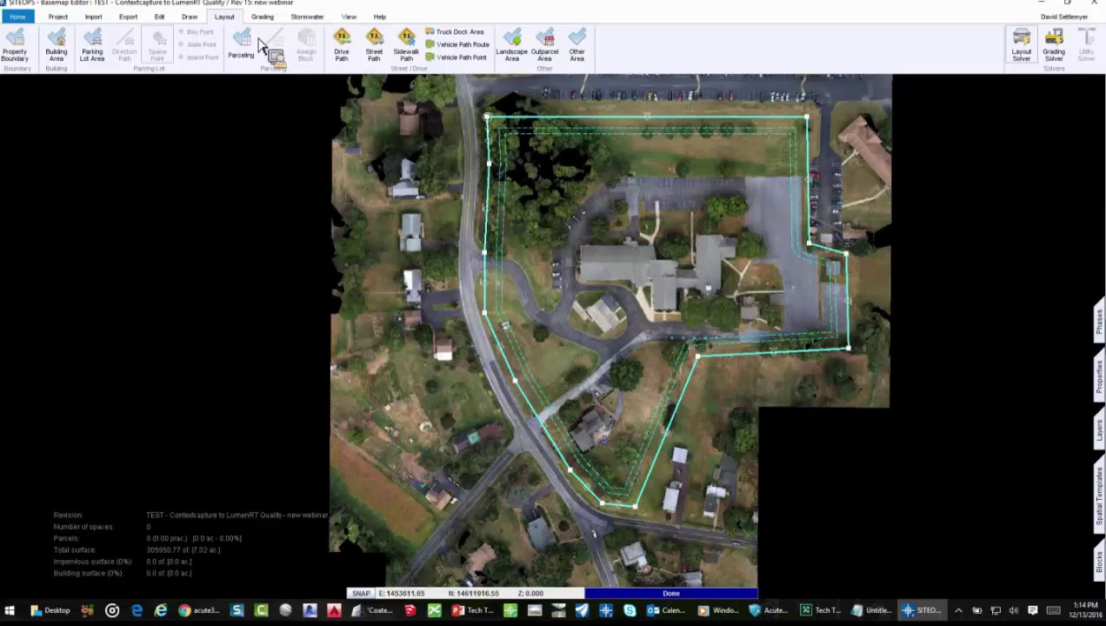
# Step: Try to clip the 3MX topography to the new property boundary
pyautogui.click(93, 16)
pyautogui.click(312, 47)
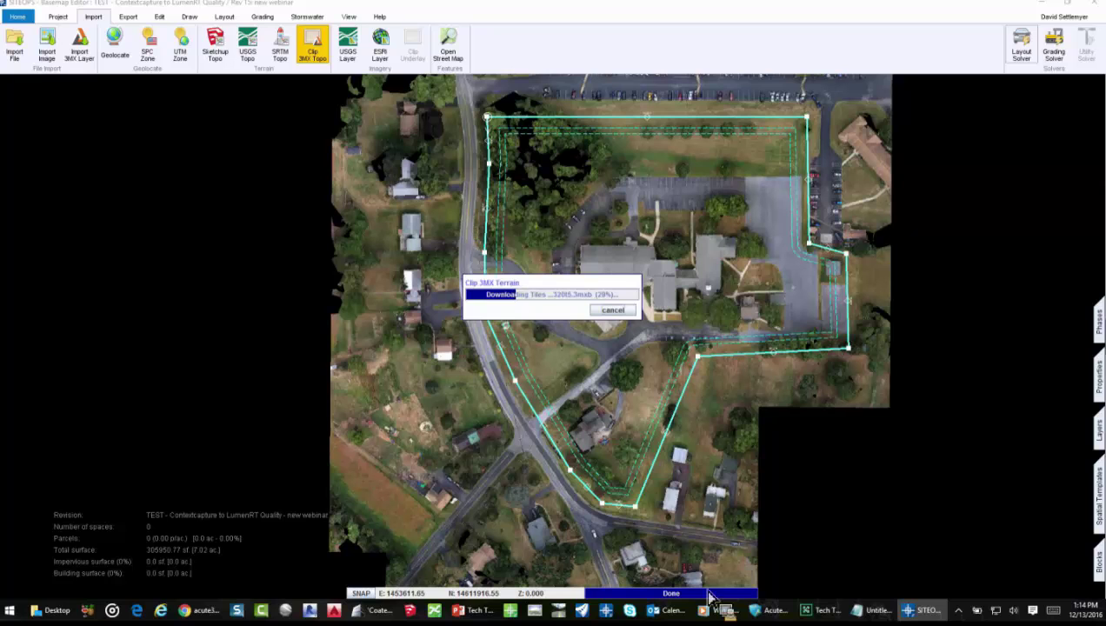
# Step: Switch to Acute3D Viewer, reorient the Cedarville mesh to north, examine the church front and driveway up close, and return to SITEOPS
pyautogui.click(761, 616)
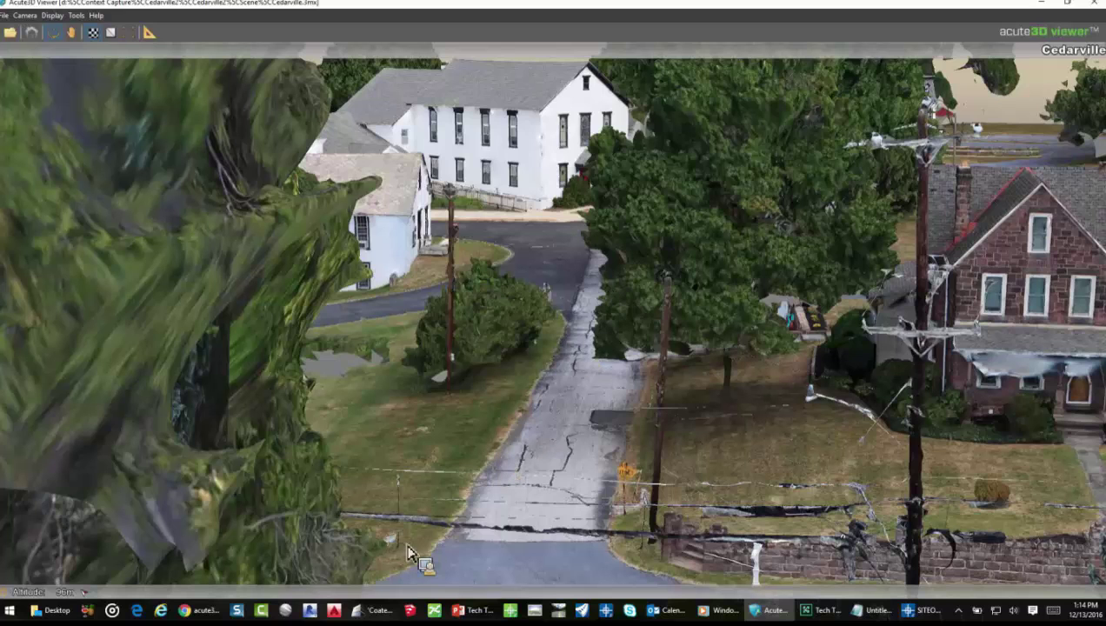
pyautogui.press('Home')
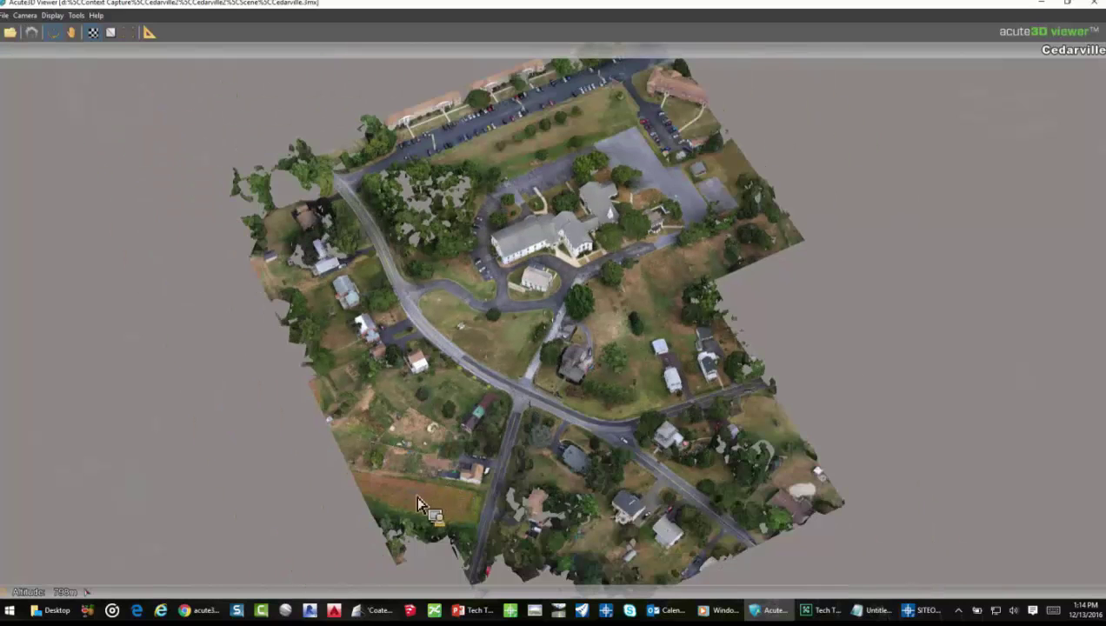
pyautogui.press('n')
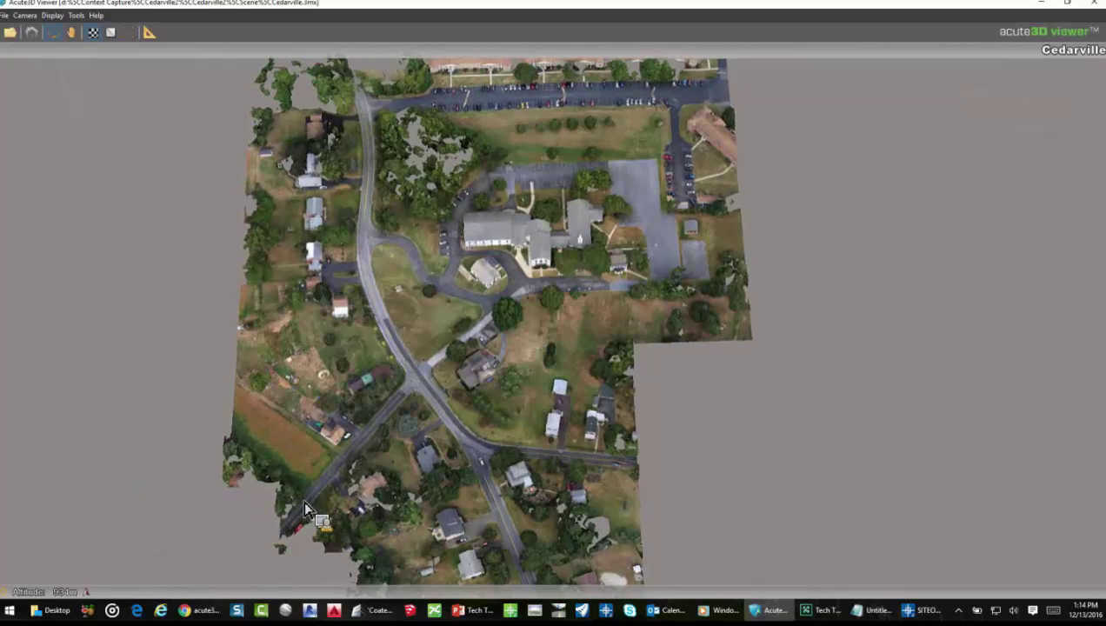
pyautogui.scroll(5, 548, 252)
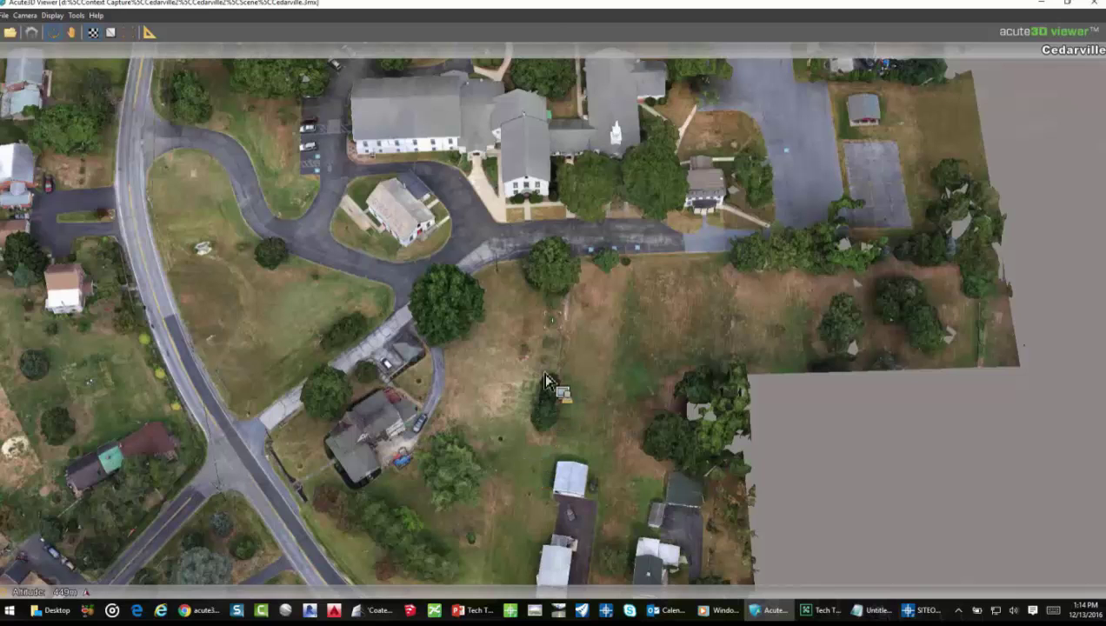
pyautogui.scroll(4, 558, 291)
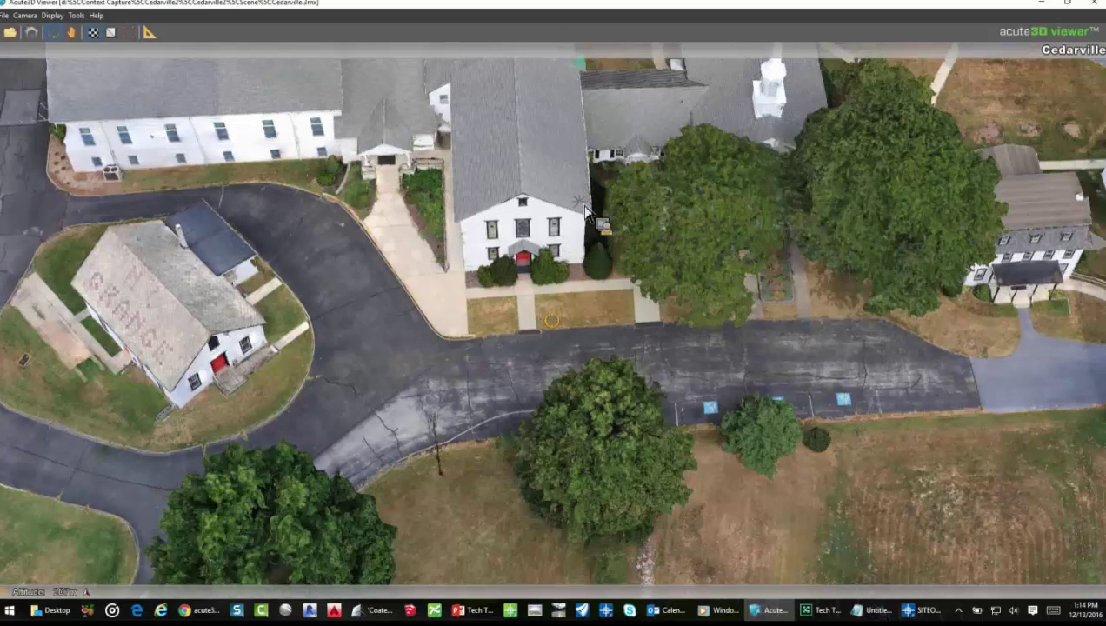
pyautogui.click(1042, 4)
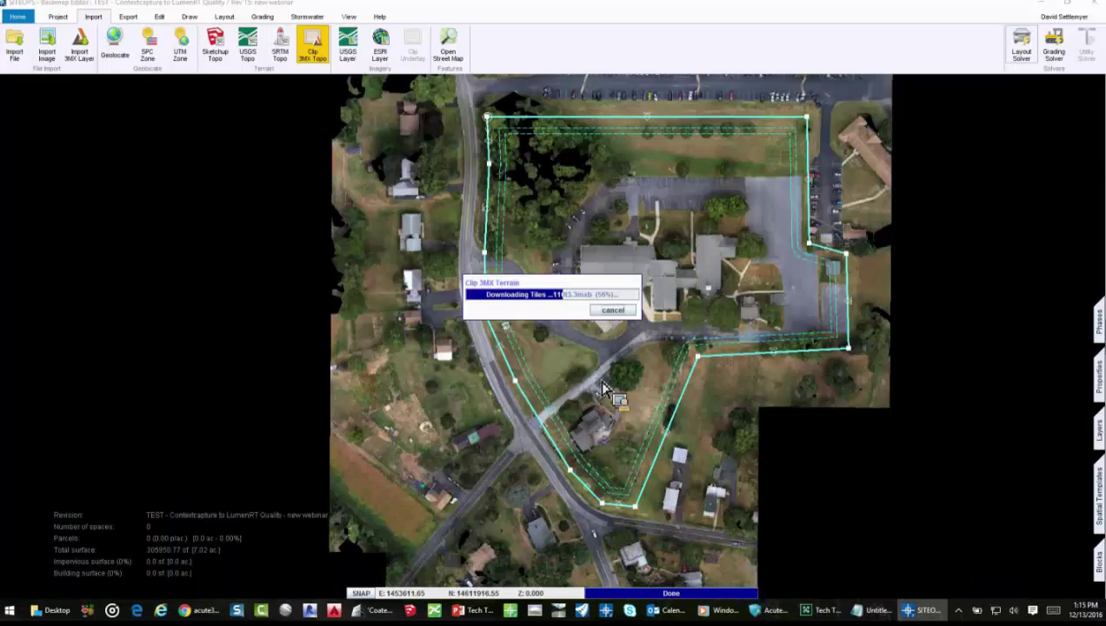
# Step: Cancel the 3MX terrain clip and open revision 12, Tech talk Cedarville Church base map CC
pyautogui.click(613, 310)
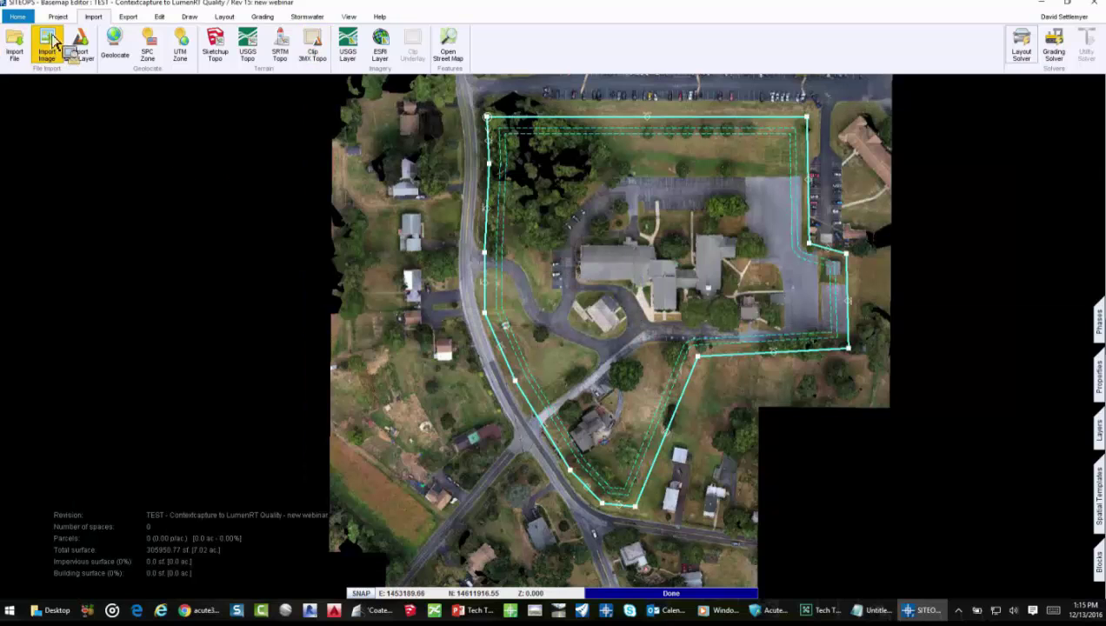
pyautogui.scroll(3, 48, 39)
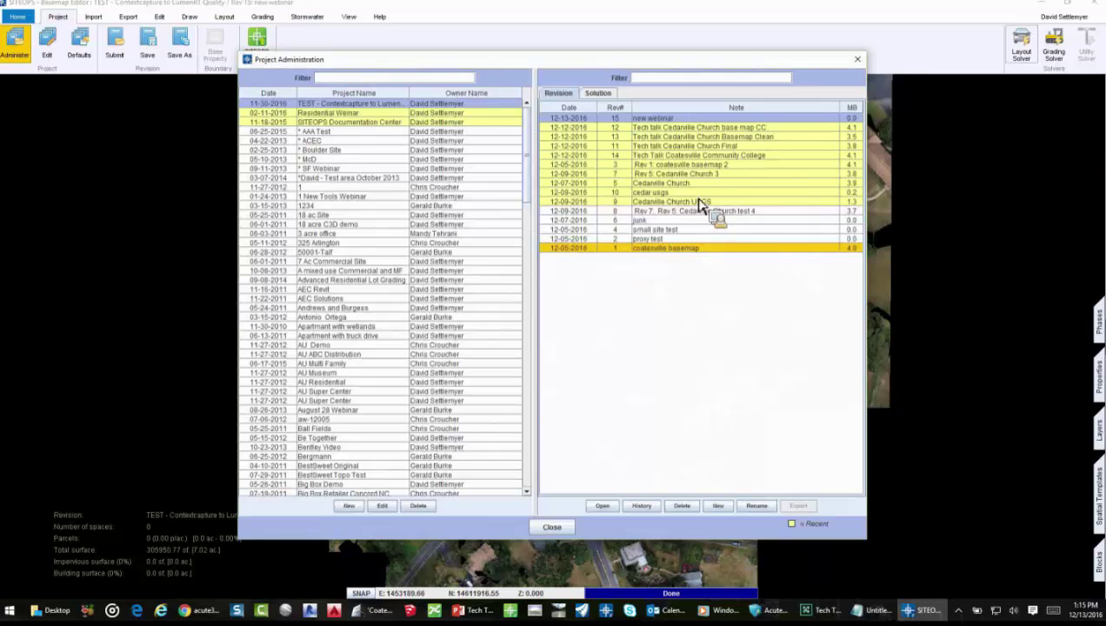
pyautogui.click(752, 147)
pyautogui.moveTo(761, 147); pyautogui.dragTo(772, 133)
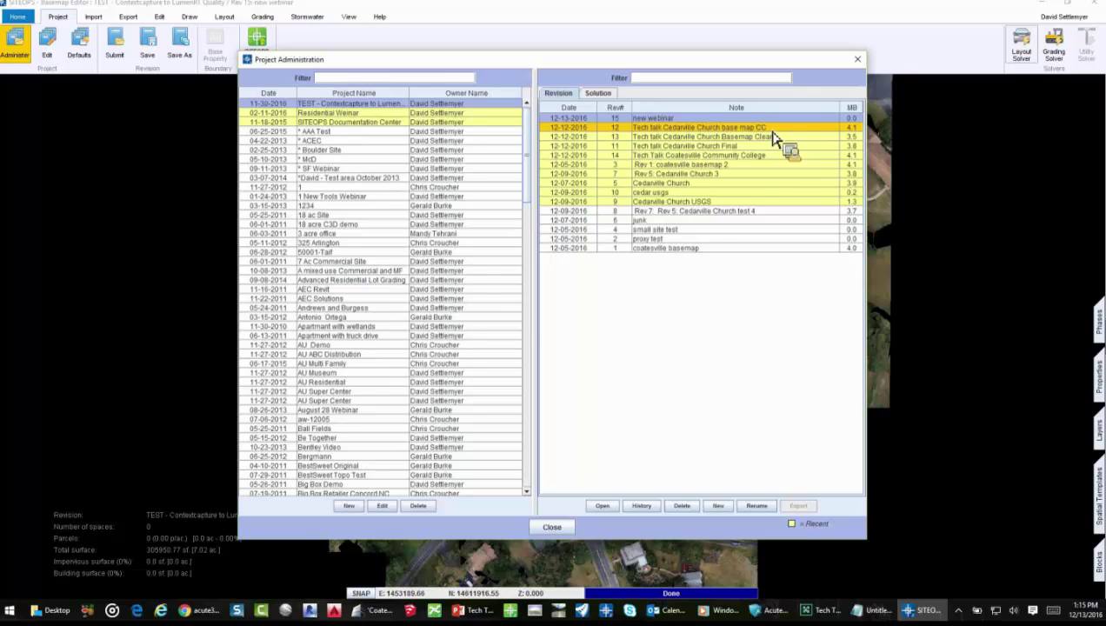
pyautogui.click(549, 317)
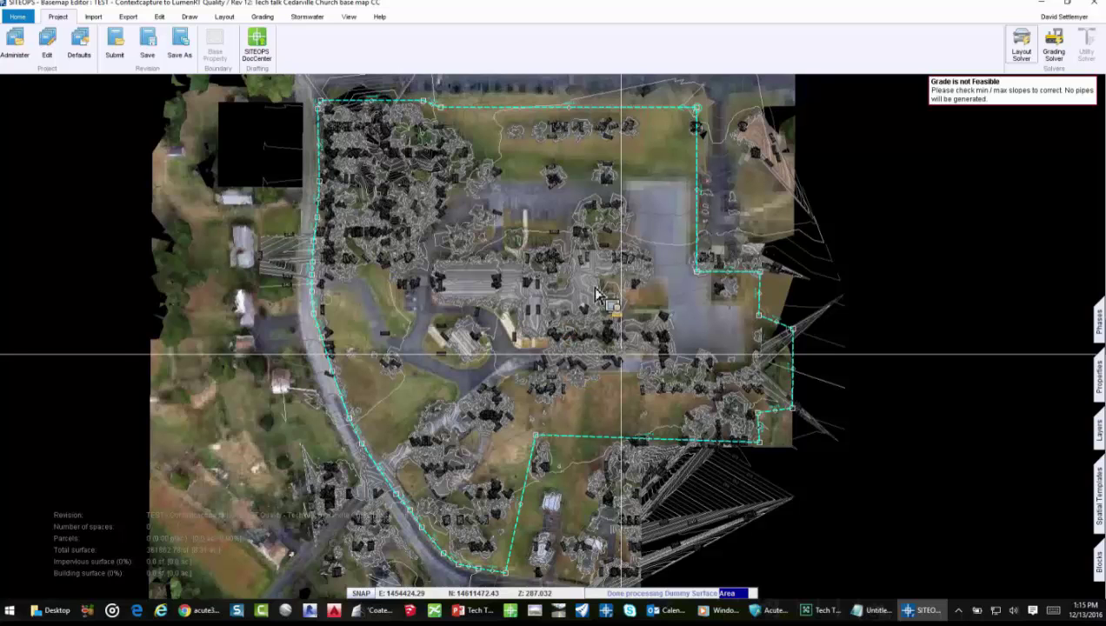
# Step: Hide the aerial imagery layer, leaving the existing-grade contours displayed around the tree row south of the large parking lot
pyautogui.scroll(5, 597, 292)
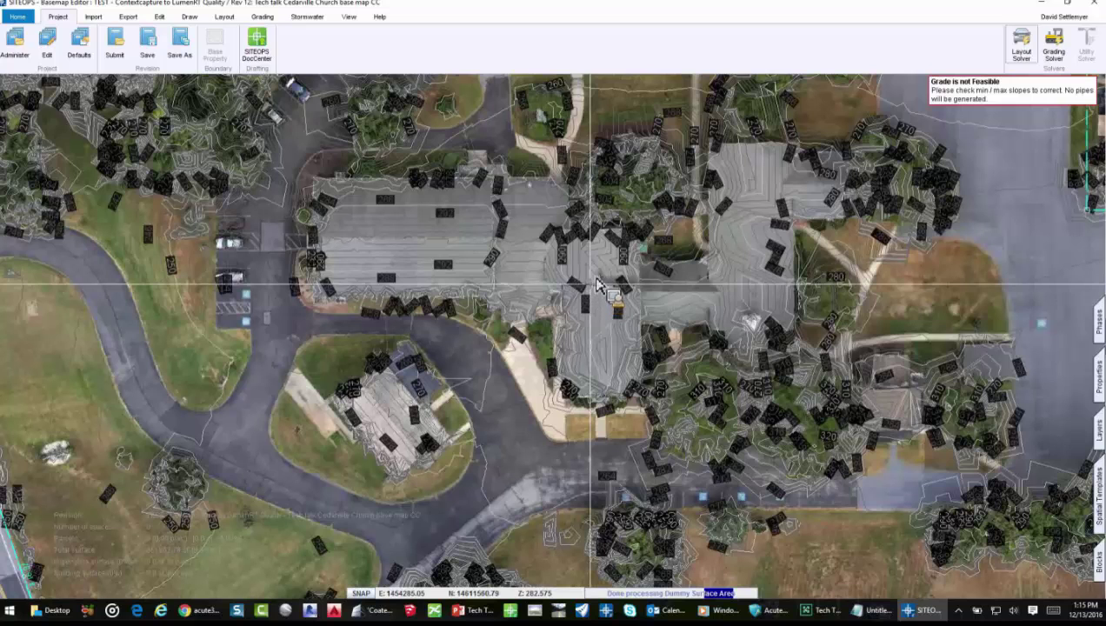
pyautogui.scroll(2, 597, 285)
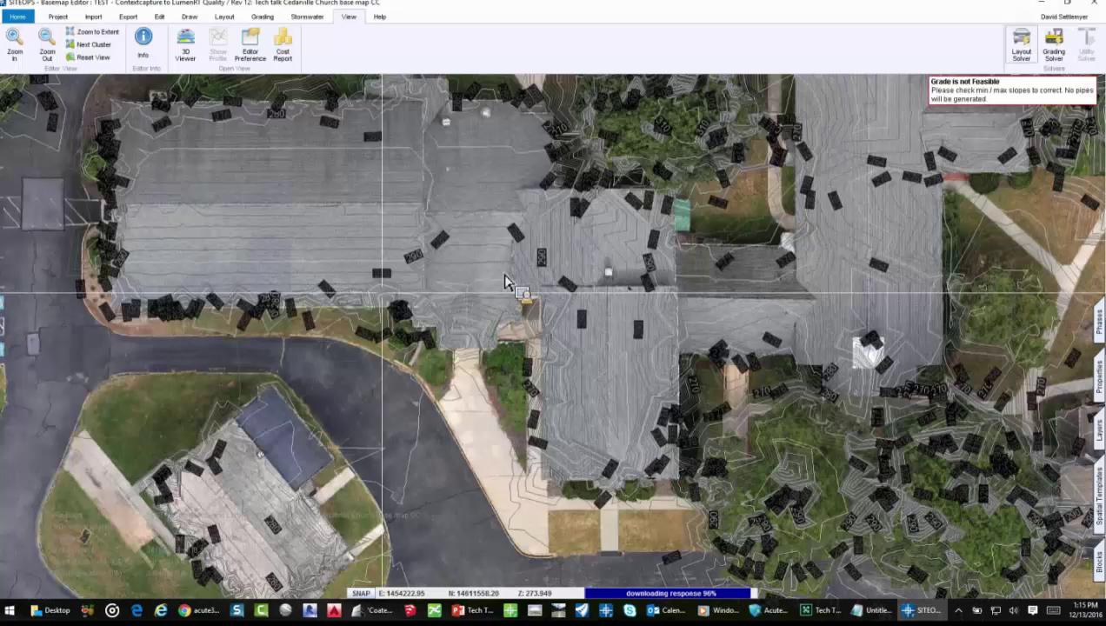
pyautogui.scroll(-3, 508, 283)
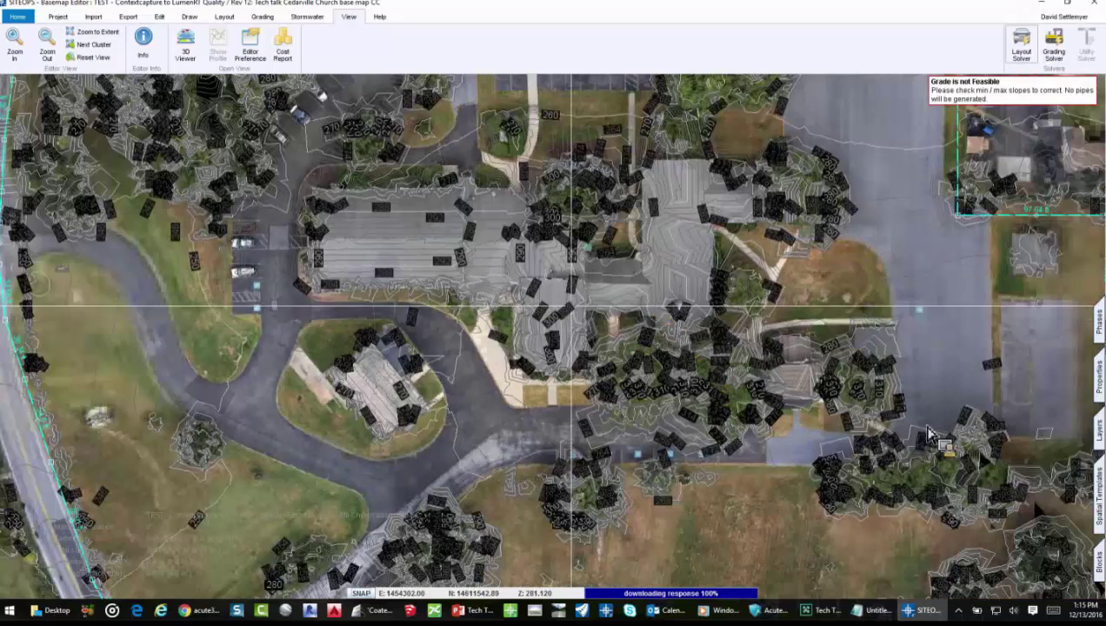
pyautogui.scroll(2, 941, 423)
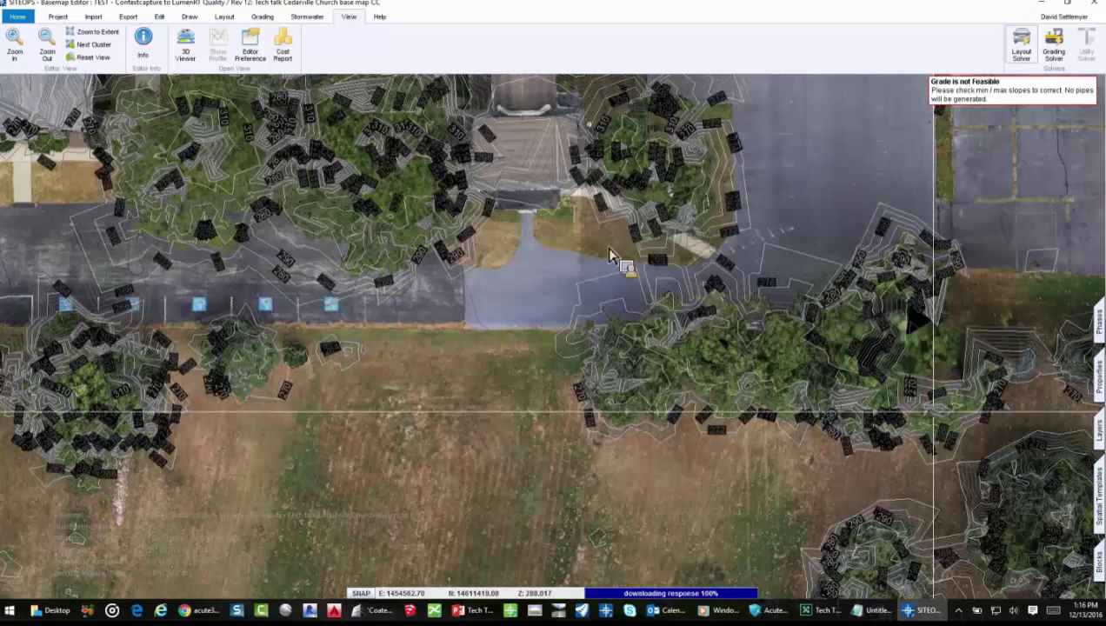
pyautogui.press('Right')
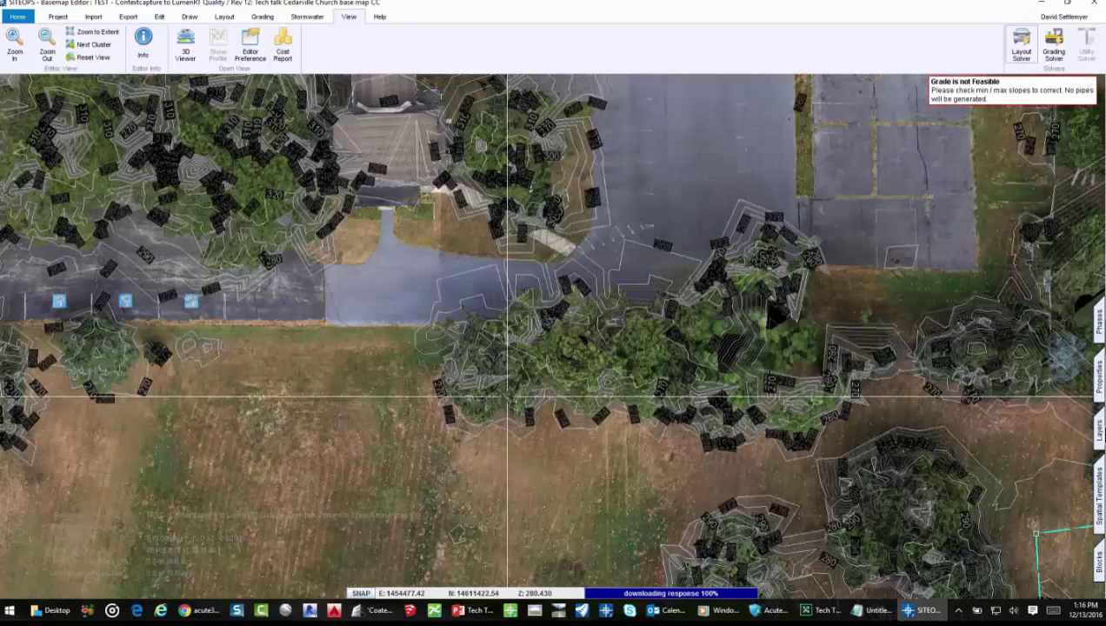
pyautogui.click(1099, 430)
pyautogui.click(974, 418)
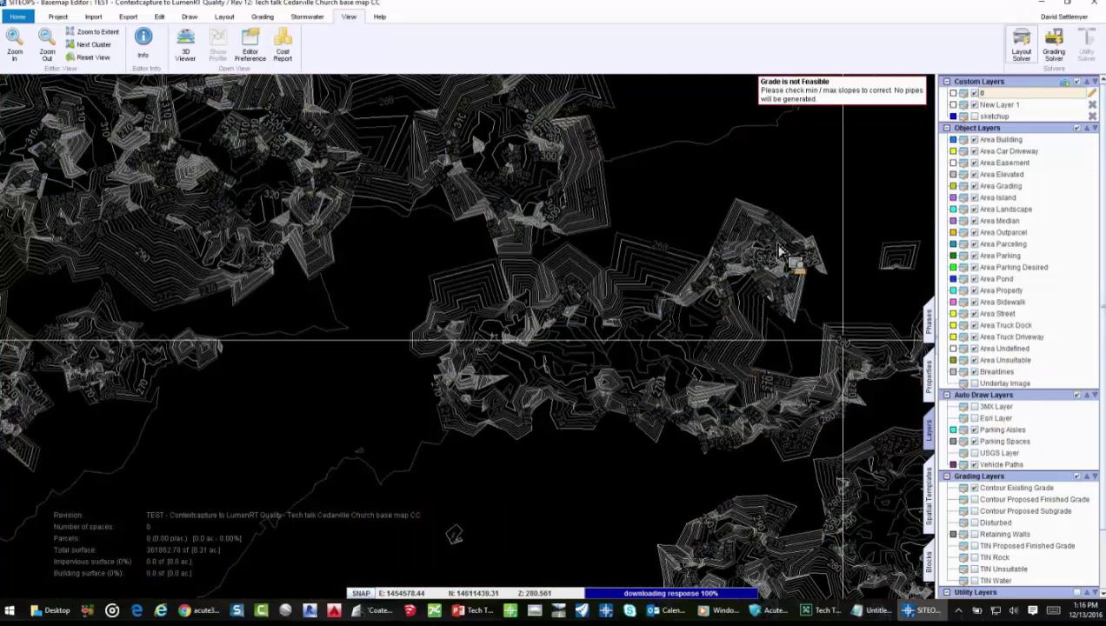
pyautogui.press('Right')
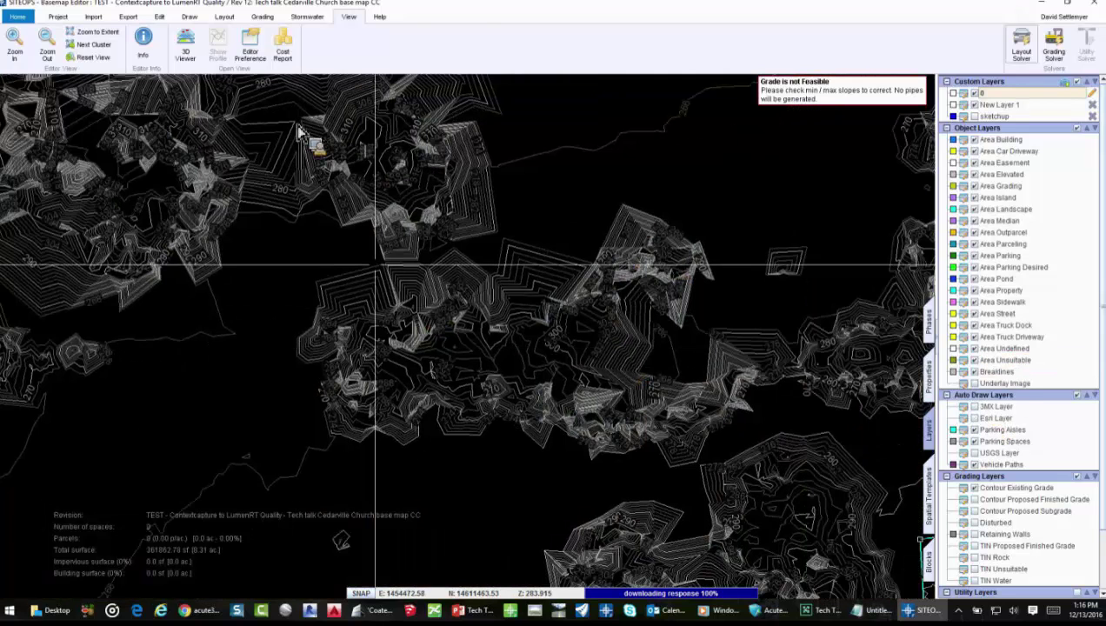
# Step: Draw a closed Prune Existing area around the dense tree contours south of the large parking lot
pyautogui.click(262, 17)
pyautogui.click(113, 45)
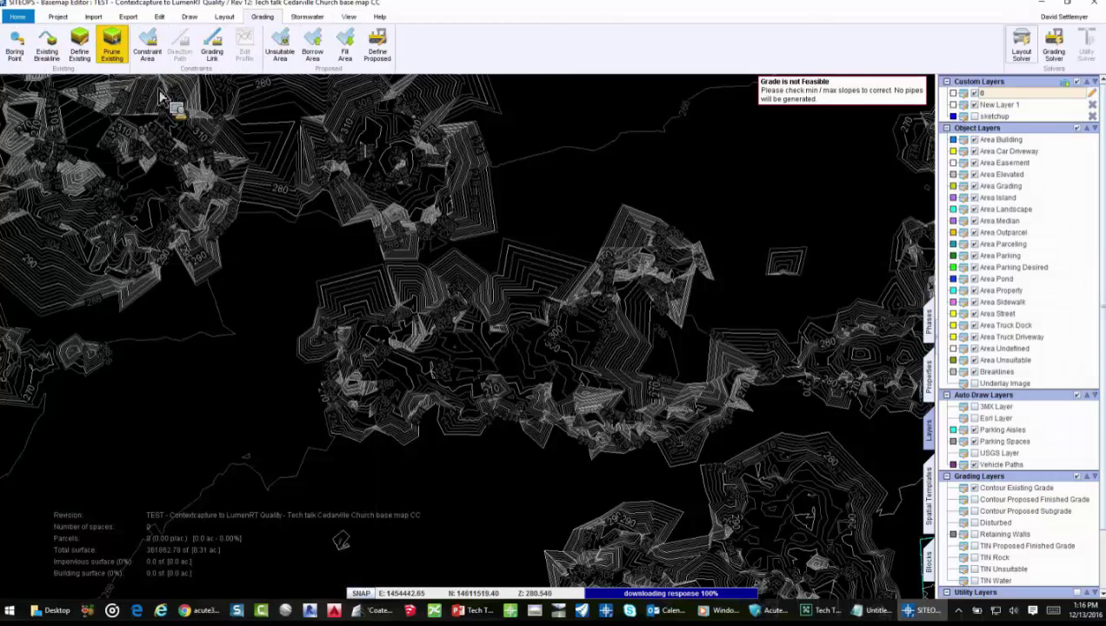
pyautogui.click(300, 266)
pyautogui.click(420, 258)
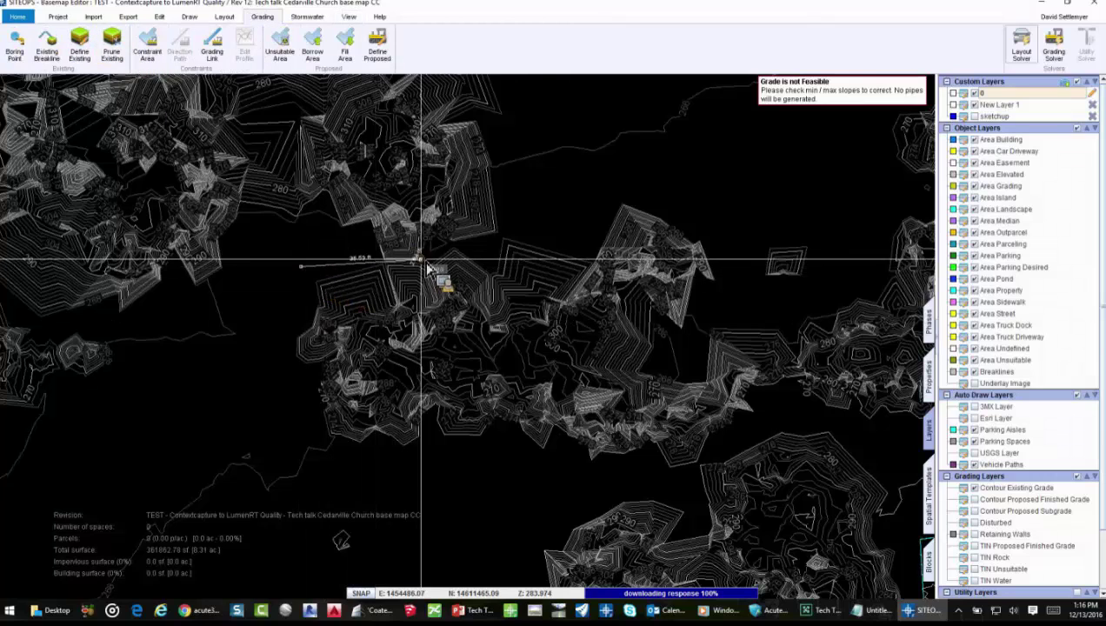
pyautogui.click(452, 236)
pyautogui.click(523, 223)
pyautogui.click(588, 183)
pyautogui.click(679, 190)
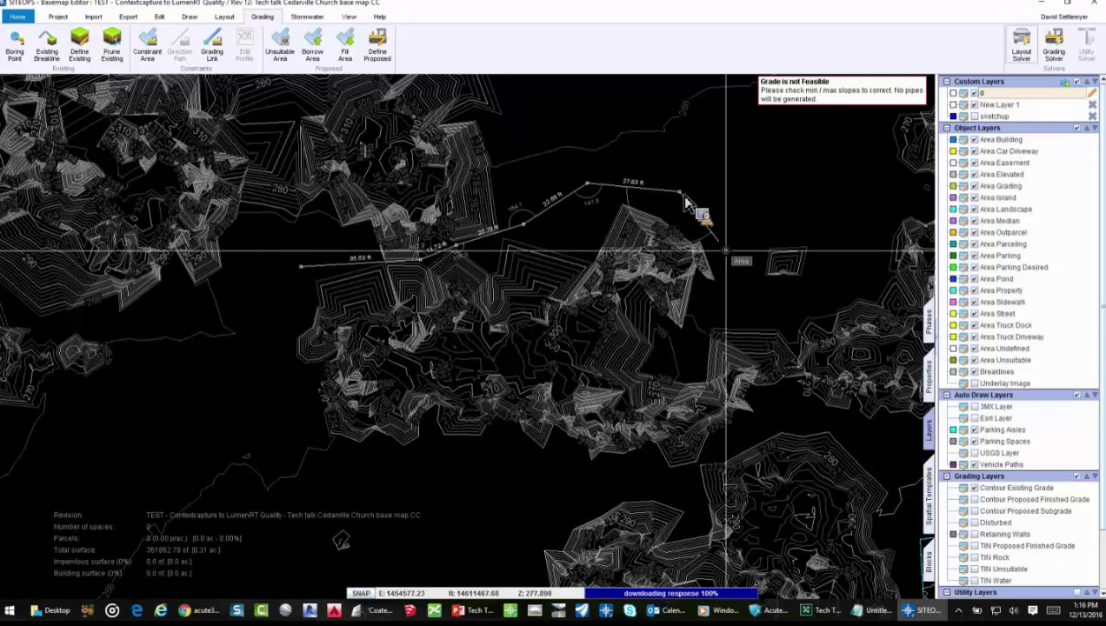
pyautogui.click(744, 262)
pyautogui.click(791, 356)
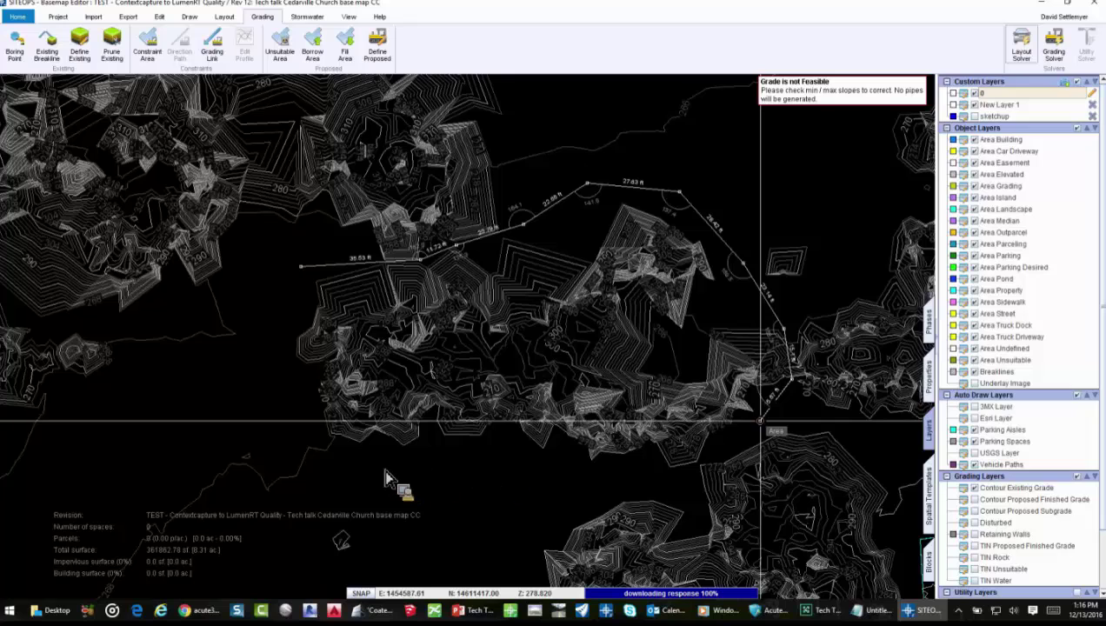
pyautogui.click(302, 438)
pyautogui.click(295, 396)
pyautogui.click(292, 324)
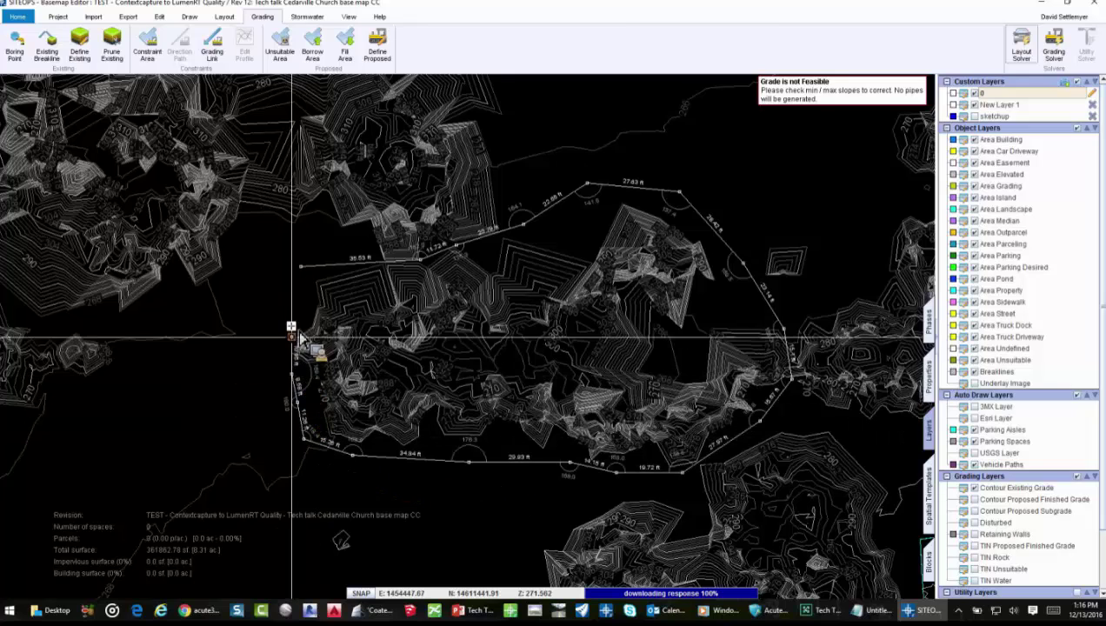
pyautogui.click(300, 266)
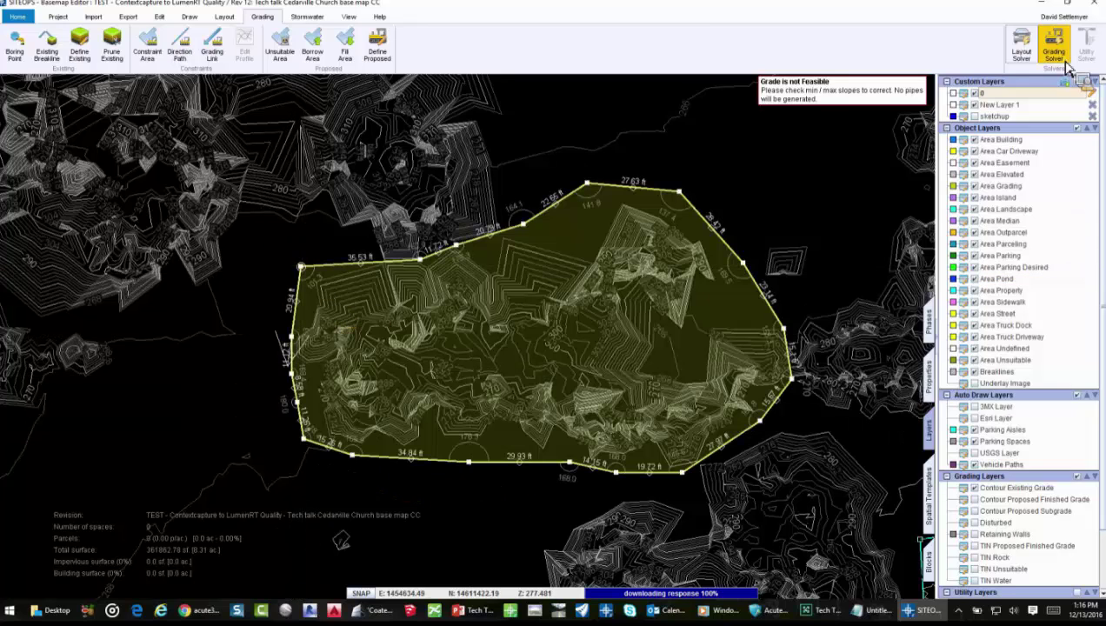
# Step: Run the Grading Solver with the prune area in place and close the resulting Landscape 3D Viewer
pyautogui.click(1054, 55)
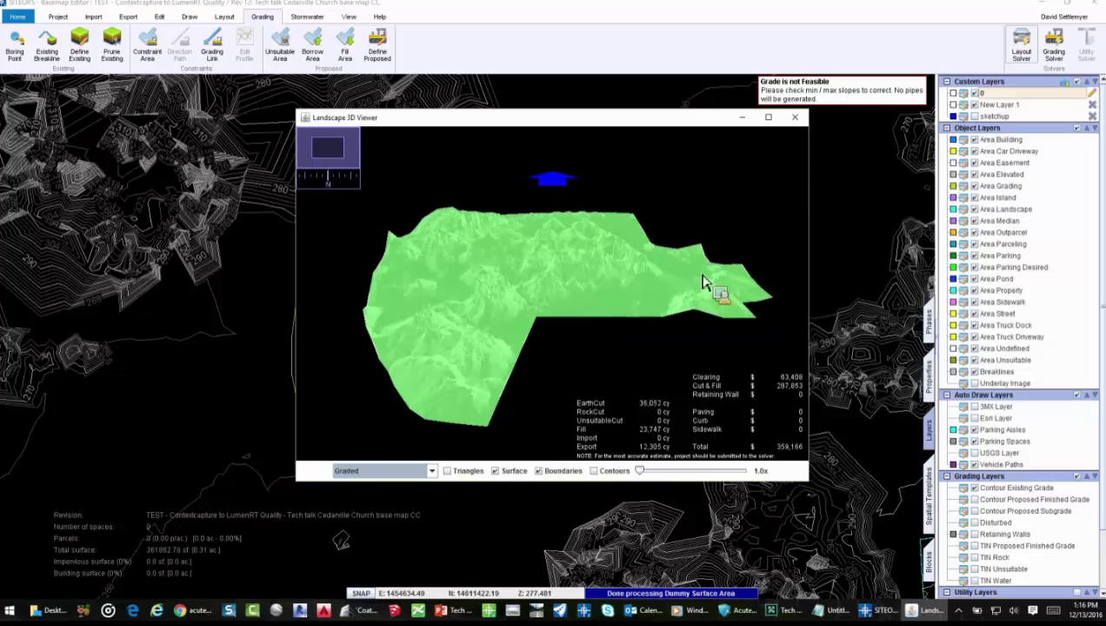
pyautogui.click(795, 117)
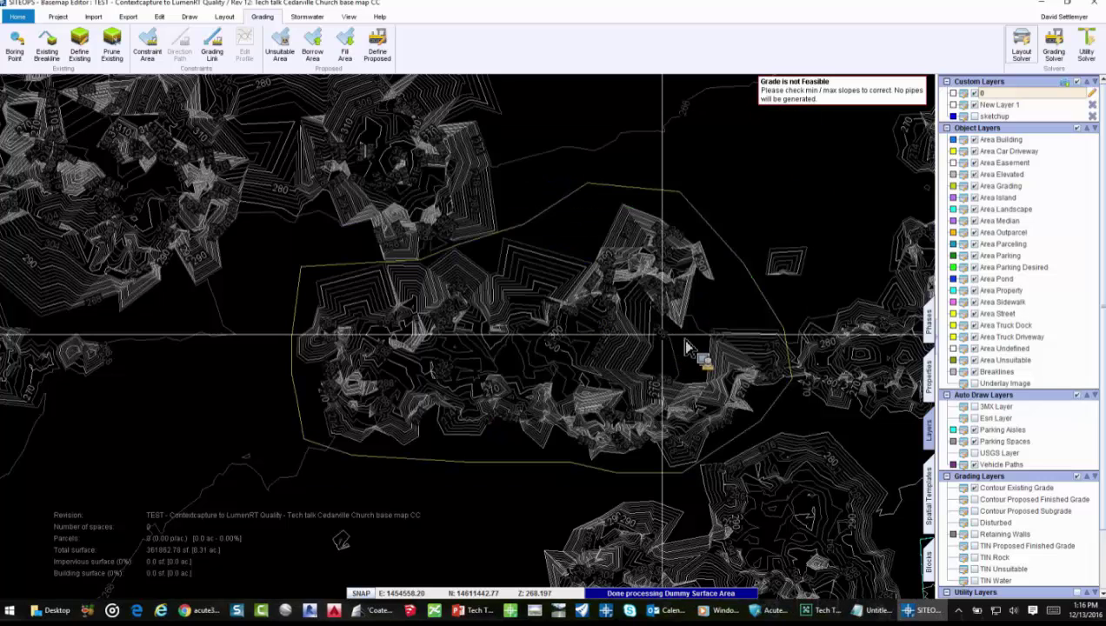
# Step: Check the pruned area south of the parking lot, and open revision 13, Tech talk Cedarville Church Basemap Clean
pyautogui.click(730, 325)
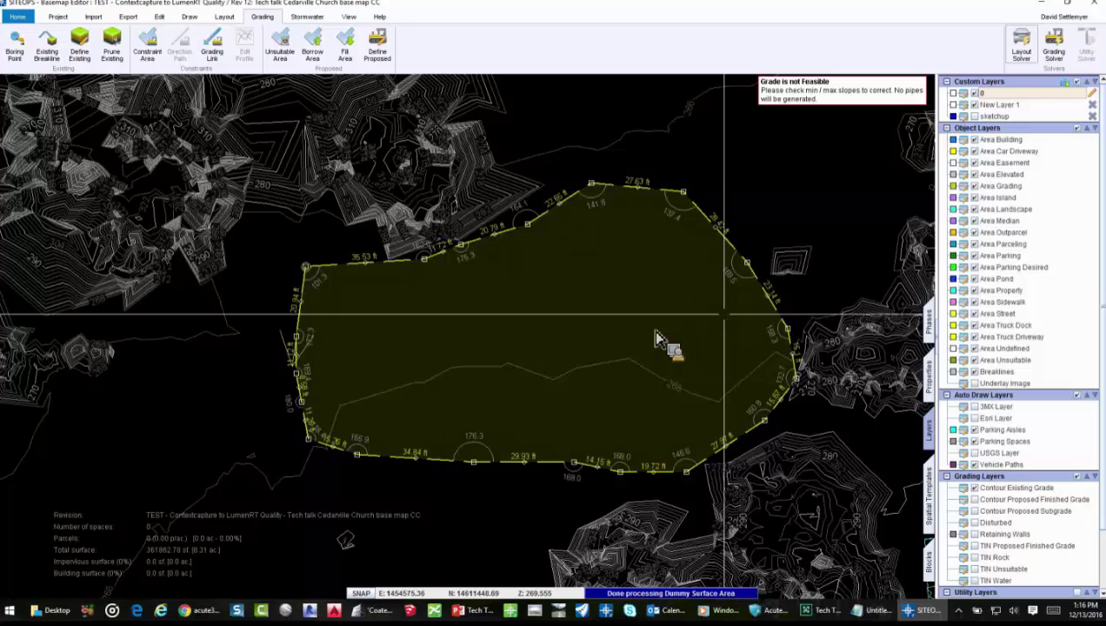
pyautogui.scroll(-5, 484, 342)
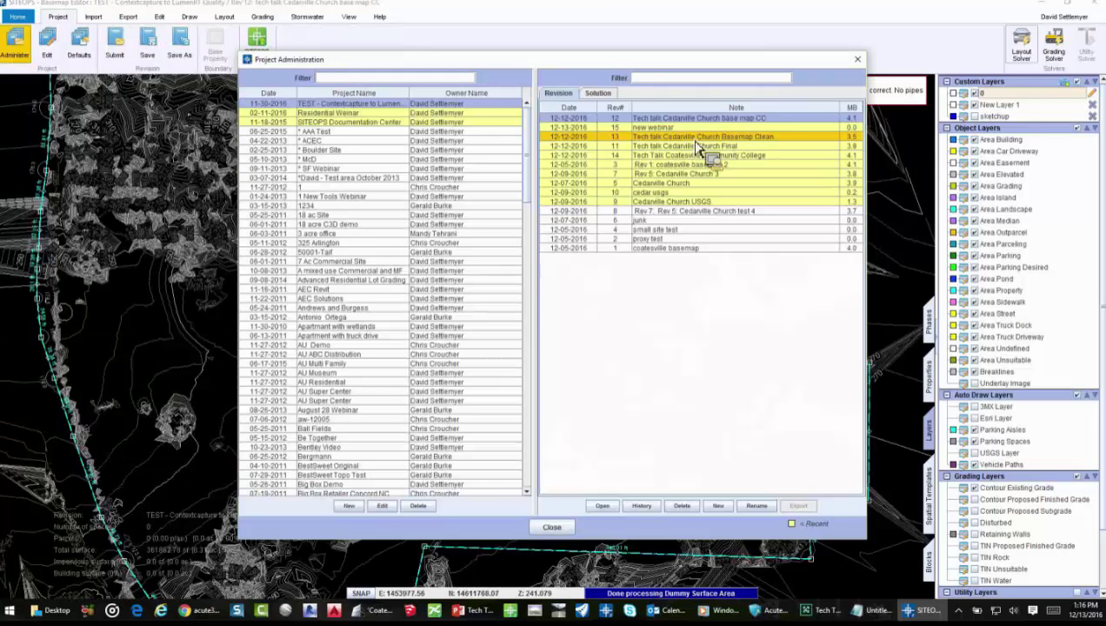
pyautogui.click(682, 137)
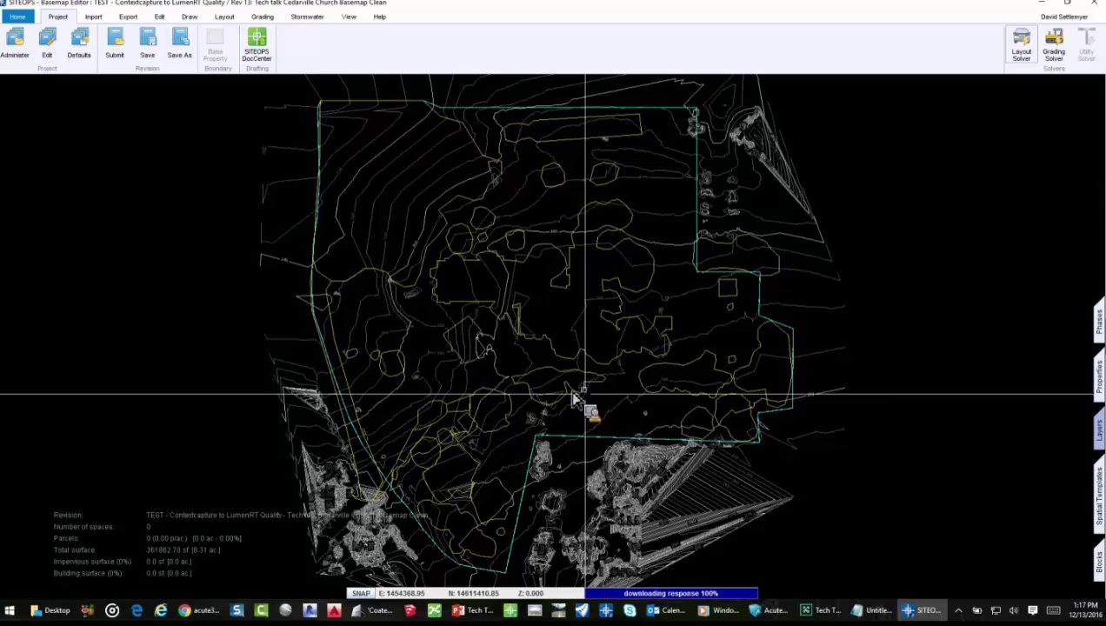
# Step: Review the prune areas across the cleaned basemap, and hide the Area Grading and Contour Existing Grade layers
pyautogui.scroll(2, 515, 387)
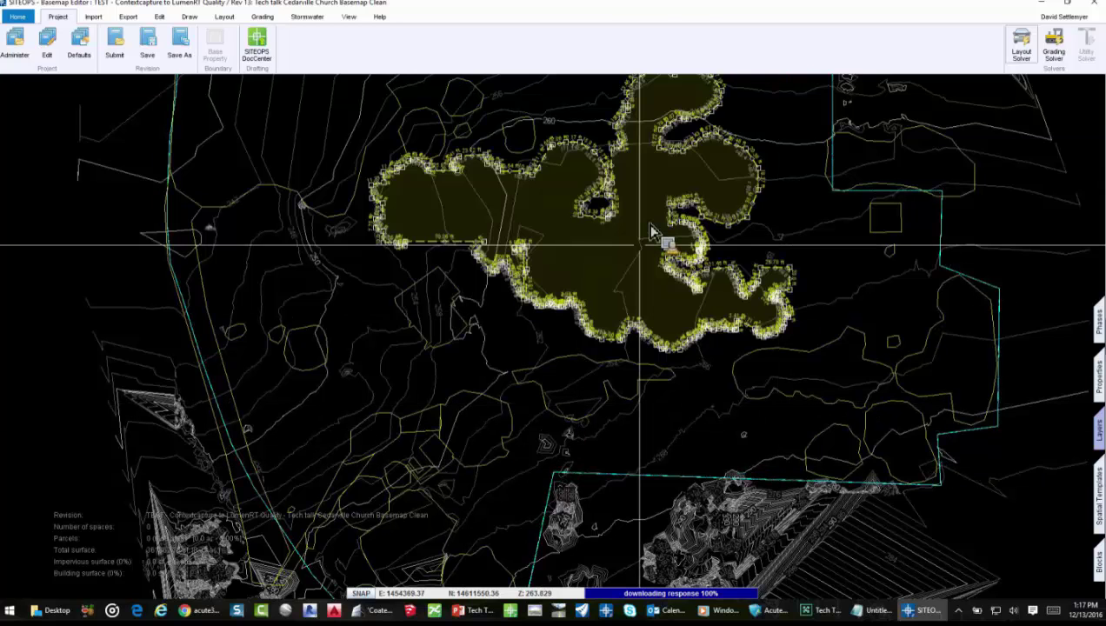
pyautogui.scroll(-1, 403, 300)
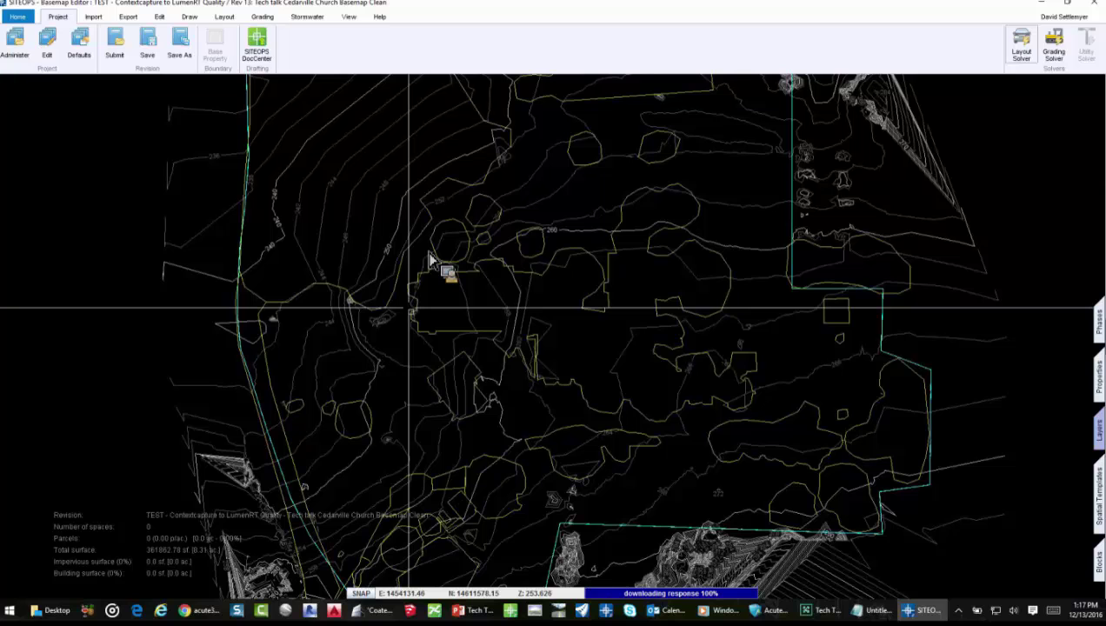
pyautogui.scroll(2, 429, 260)
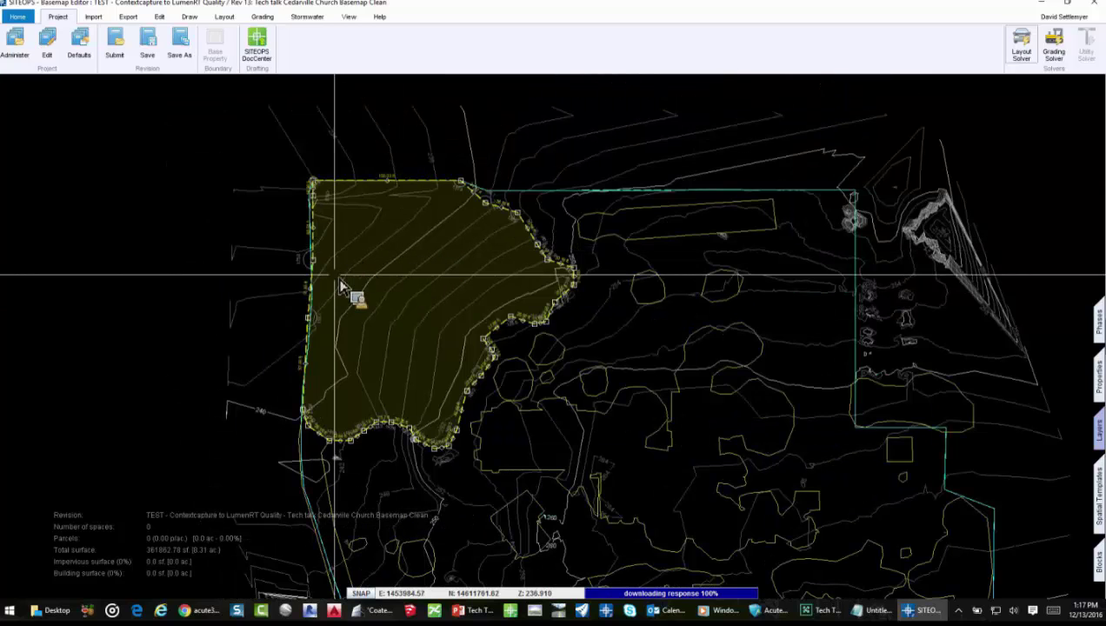
pyautogui.scroll(-3, 381, 324)
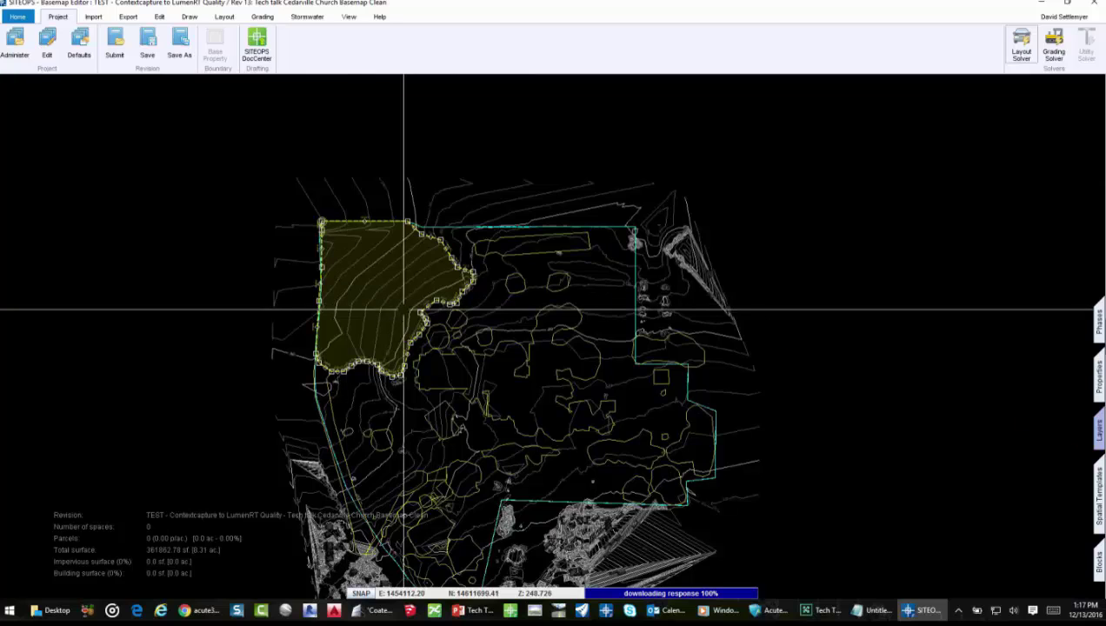
pyautogui.click(1099, 427)
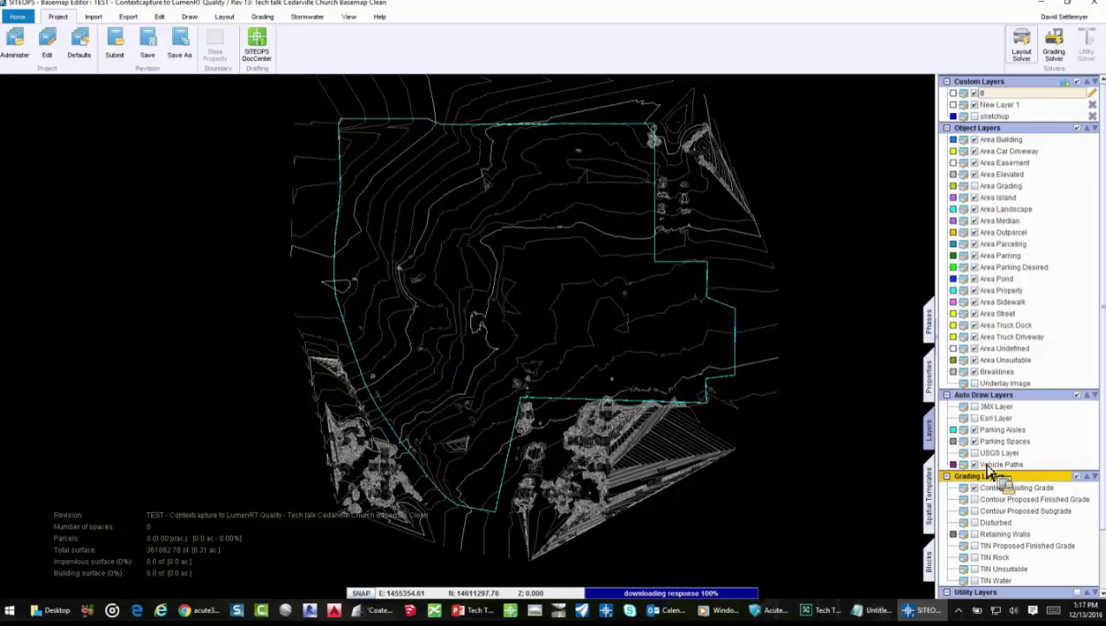
pyautogui.click(974, 488)
pyautogui.scroll(2, 588, 339)
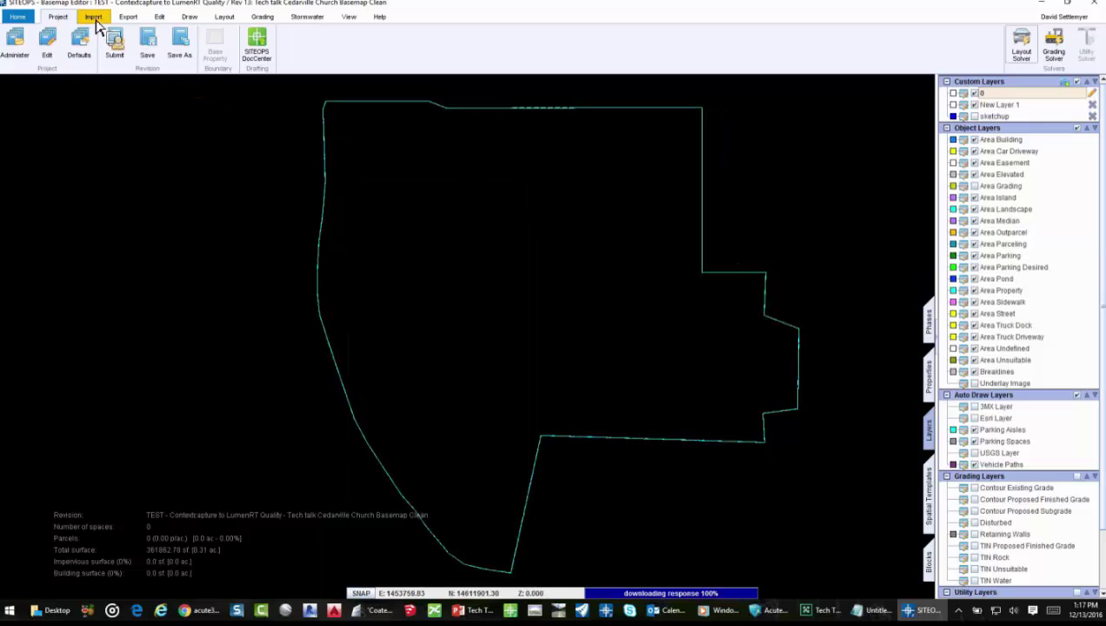
# Step: Draw a rectangular parking lot area about 394 by 280 ft inside the property boundary and solve its layout
pyautogui.click(225, 16)
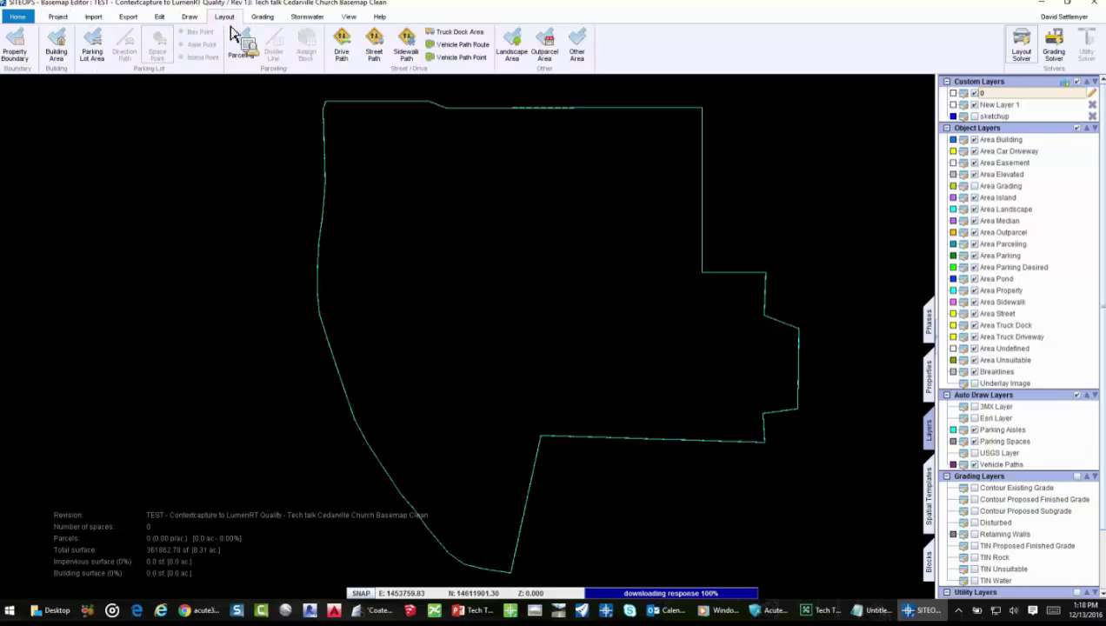
pyautogui.click(405, 200)
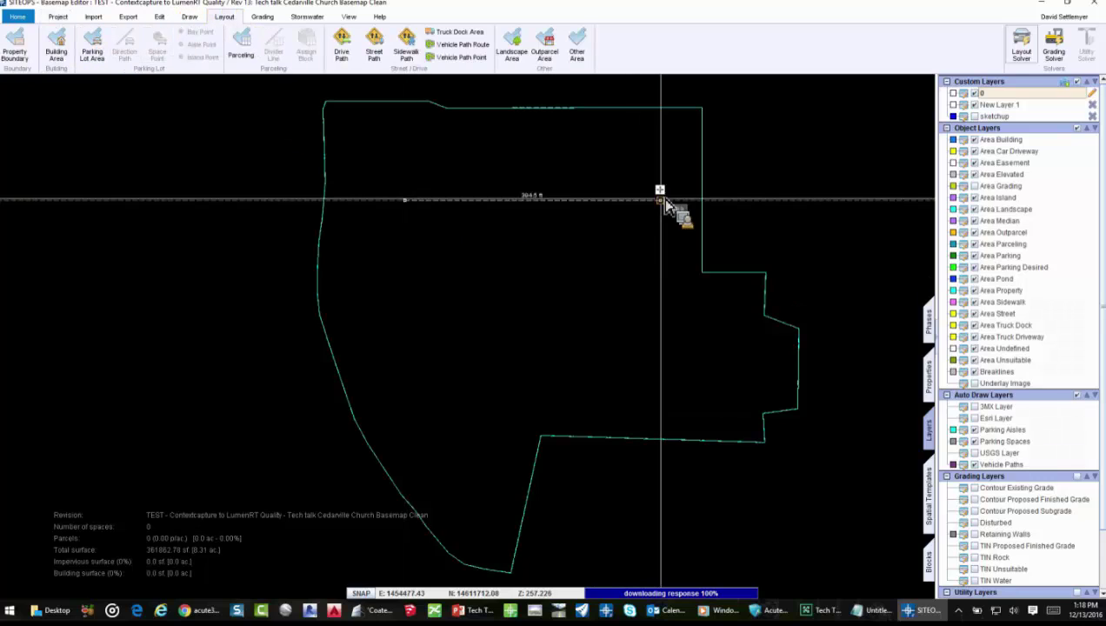
pyautogui.click(660, 388)
pyautogui.click(658, 387)
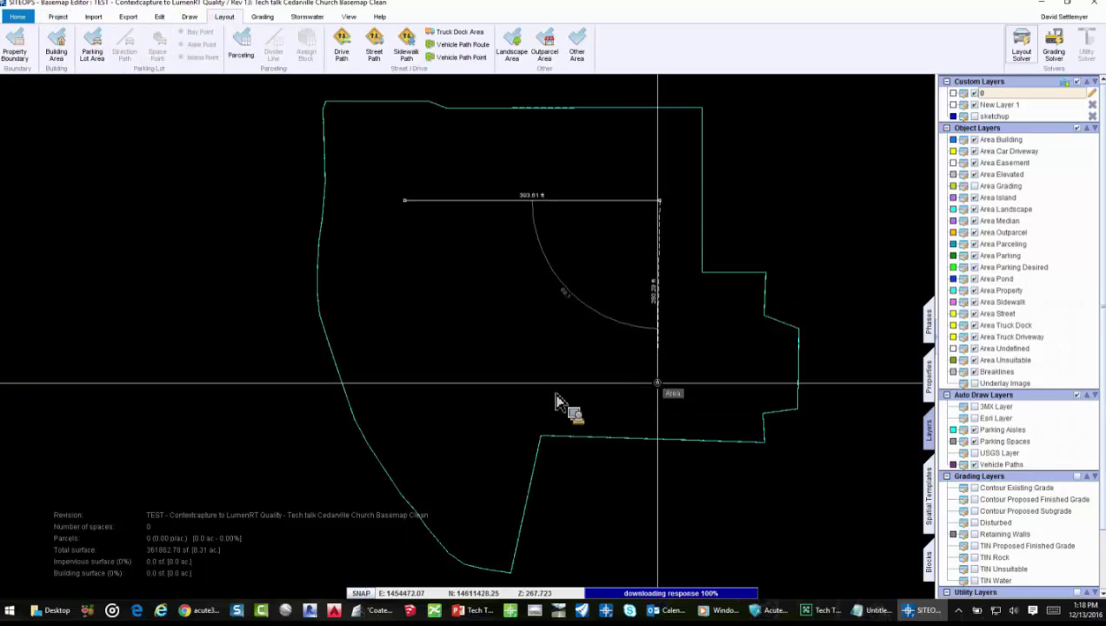
pyautogui.click(416, 387)
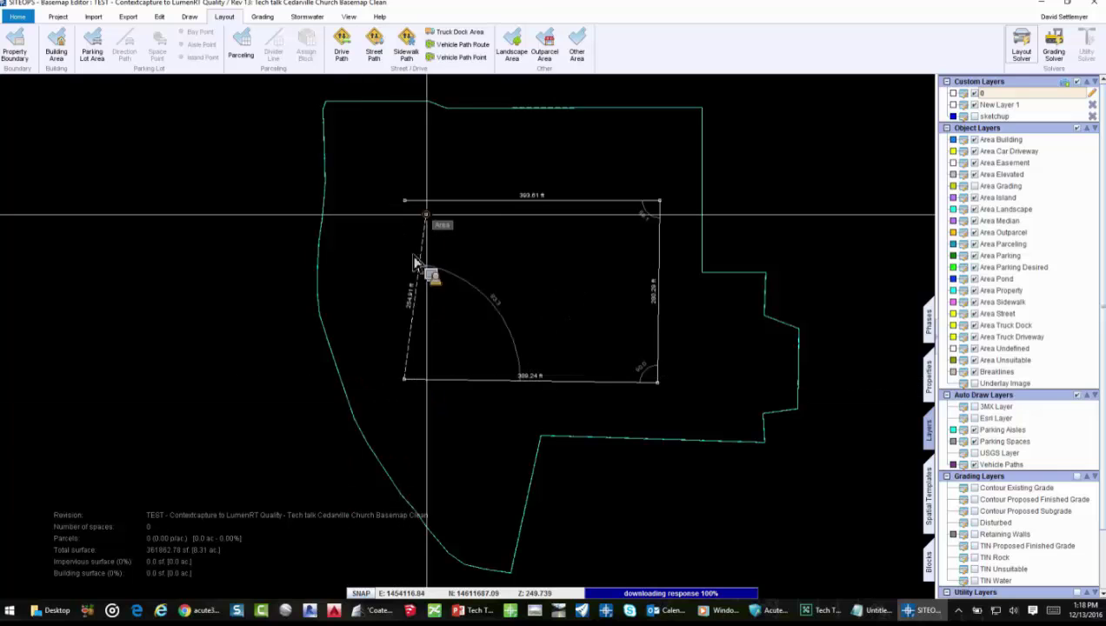
pyautogui.click(405, 201)
pyautogui.click(1021, 48)
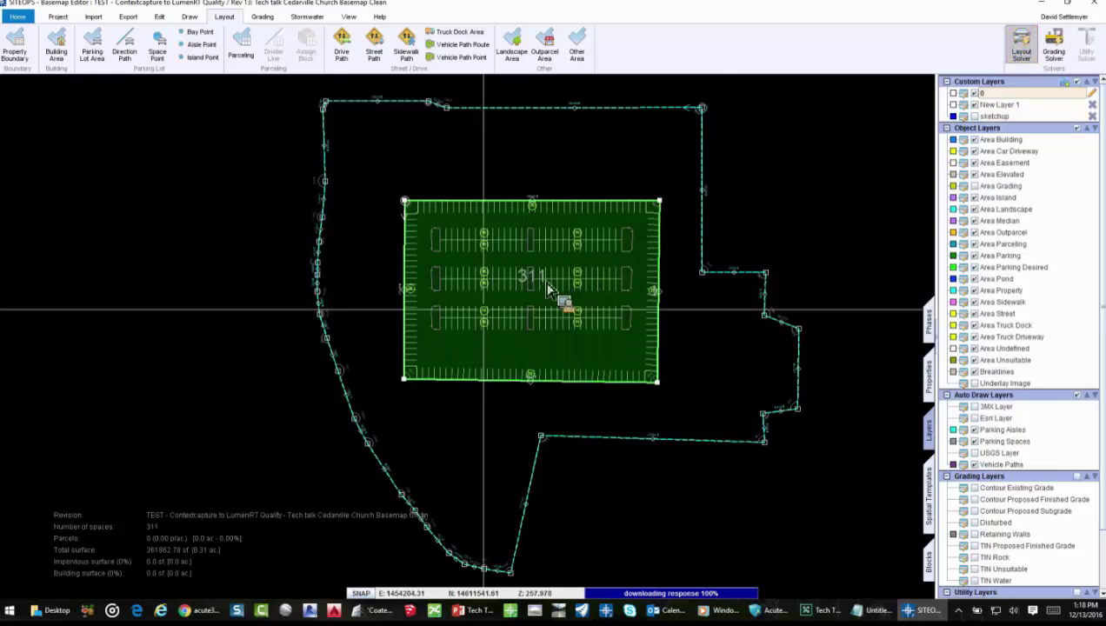
# Step: Place a building rectangle 120 ft wide and 200 ft high against the middle of the parking lot's north edge
pyautogui.scroll(2, 521, 296)
pyautogui.press('b')
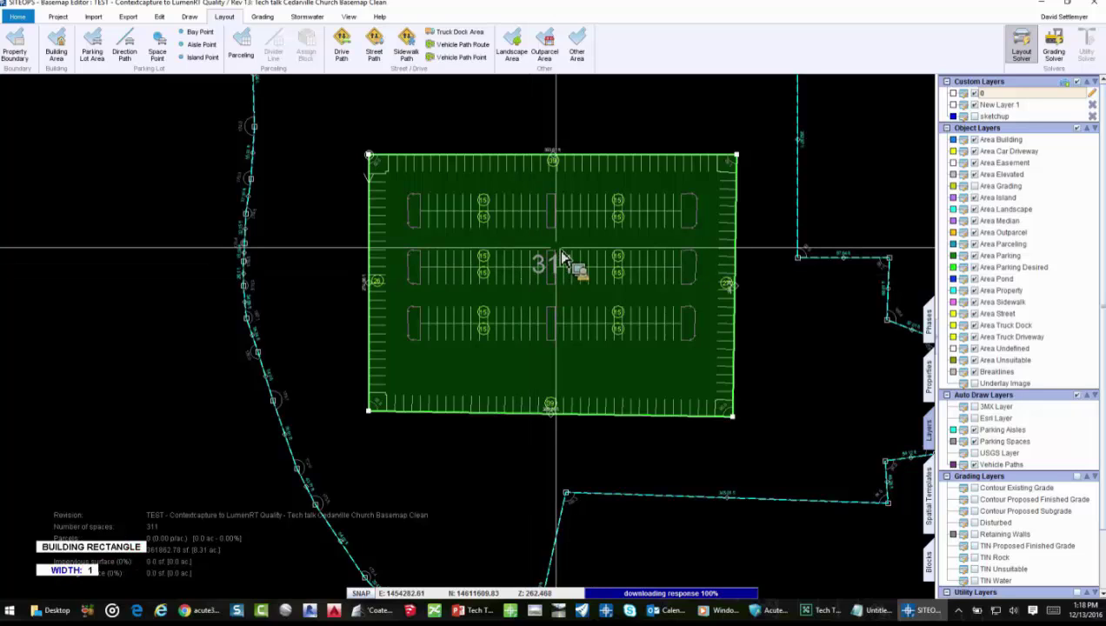
pyautogui.write('120')
pyautogui.press('Return')
pyautogui.write('20')
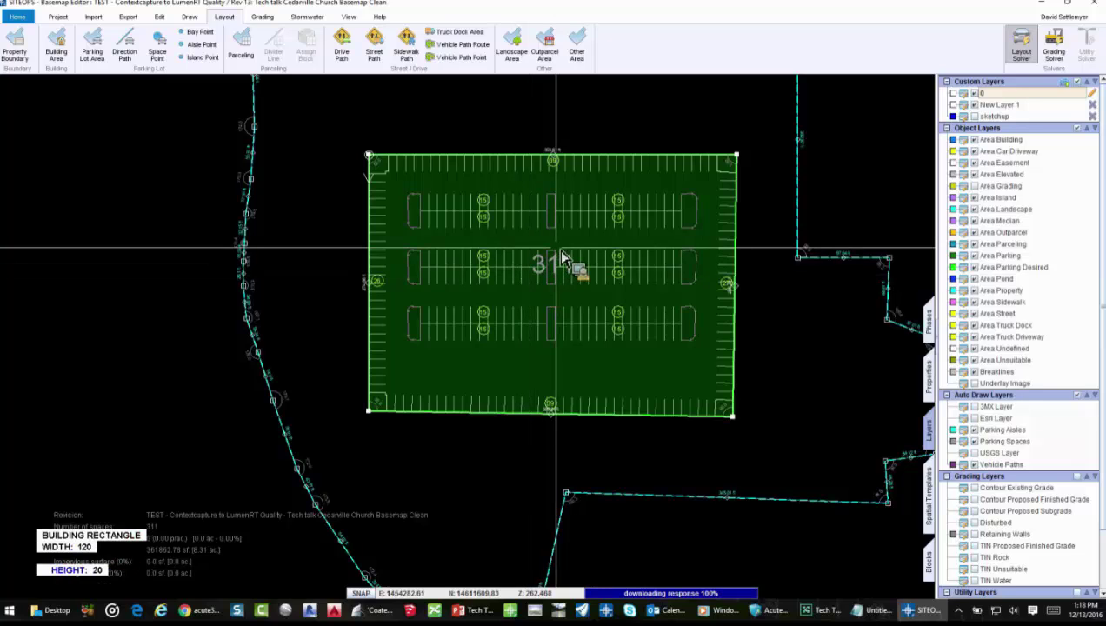
pyautogui.write('0')
pyautogui.press('Return')
pyautogui.click(608, 340)
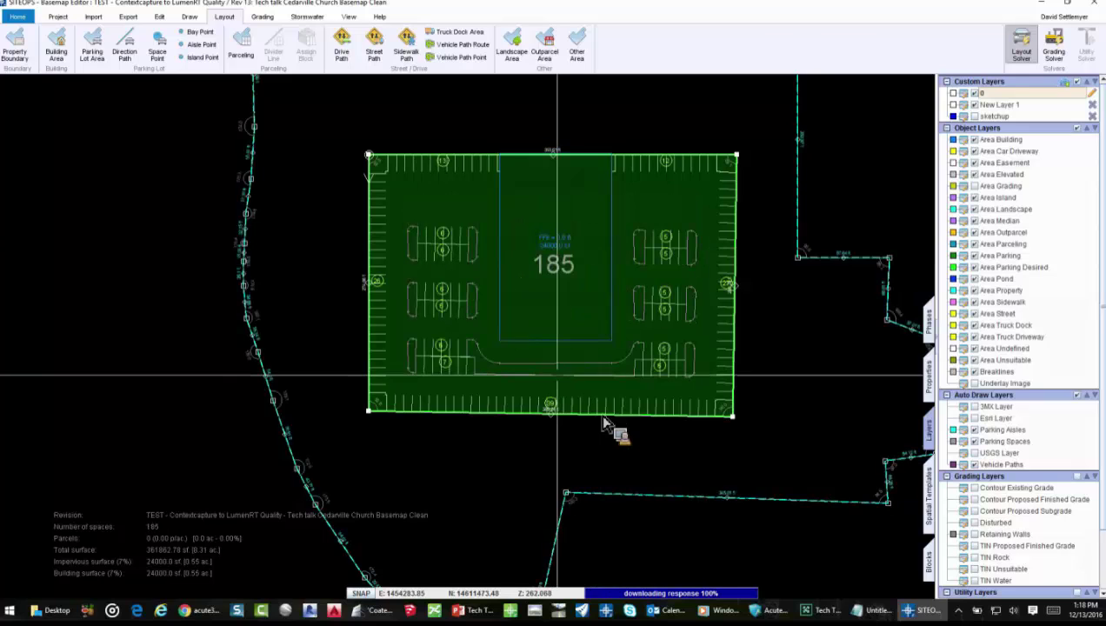
# Step: Extend the building to the parking lot's south edge, and resize the lot to lie only west of the building
pyautogui.moveTo(570, 361); pyautogui.dragTo(576, 432)
pyautogui.click(682, 322)
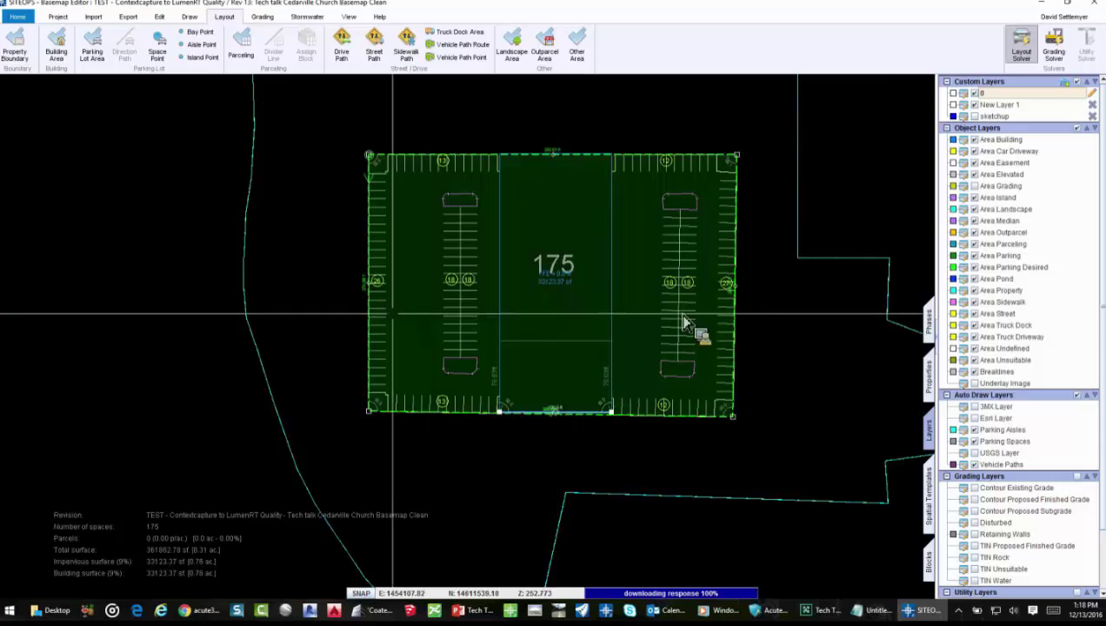
pyautogui.moveTo(375, 285); pyautogui.dragTo(344, 291)
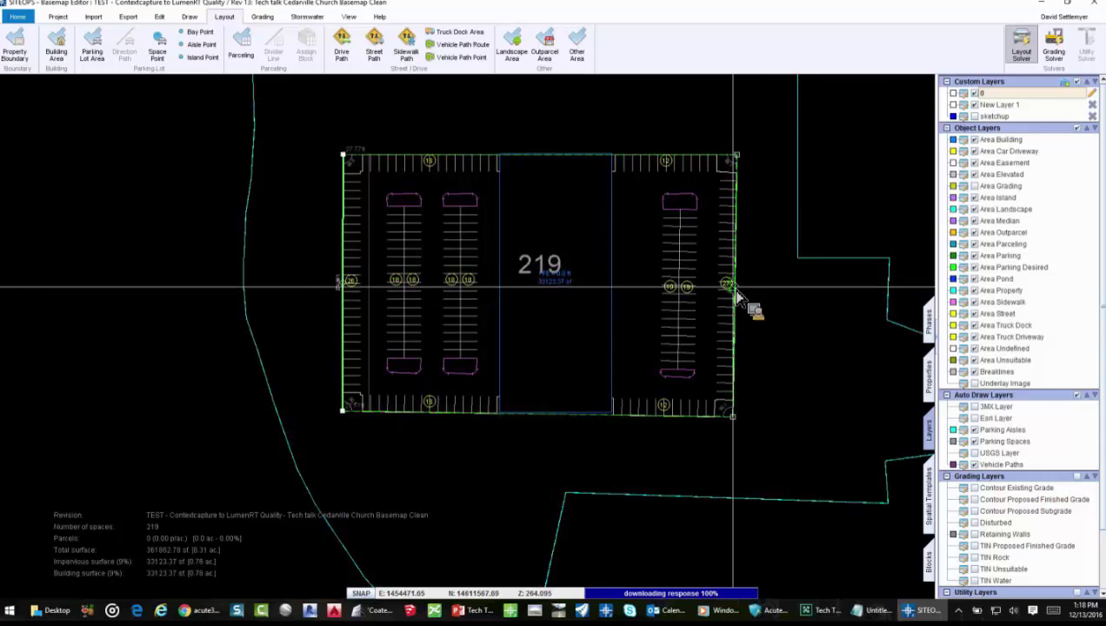
pyautogui.moveTo(737, 296); pyautogui.dragTo(499, 298)
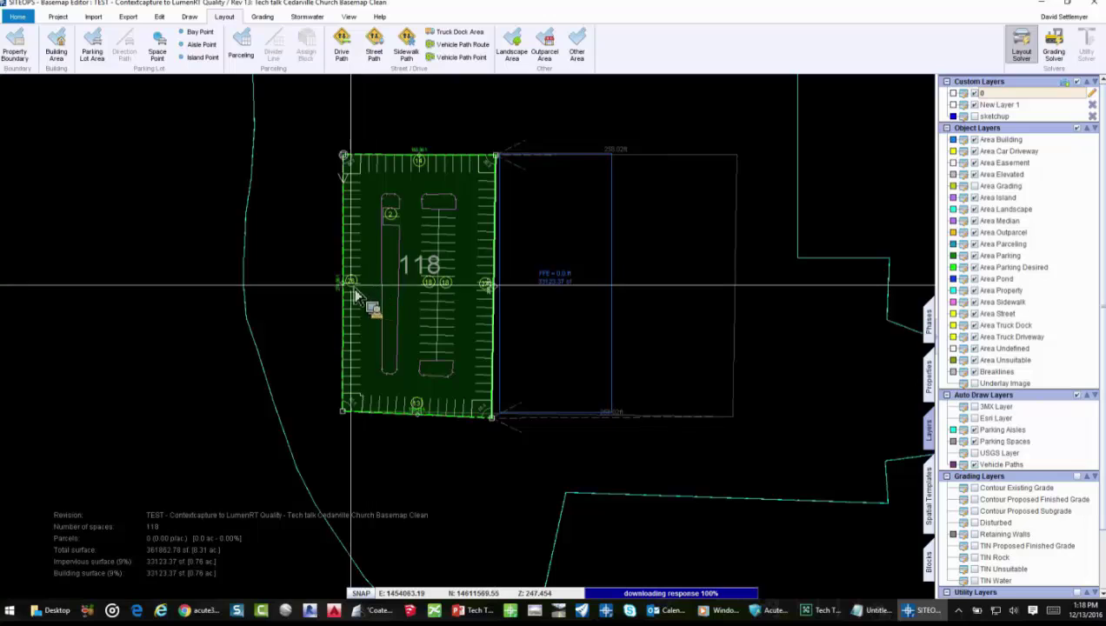
pyautogui.moveTo(349, 291); pyautogui.dragTo(328, 294)
# Step: Show the 3MX imagery and draw a drive path from the road around the building's east side to the parking lot's north edge
pyautogui.moveTo(980, 420)
pyautogui.mouseDown()
pyautogui.moveTo(978, 392)
pyautogui.moveTo(981, 420)
pyautogui.mouseUp()
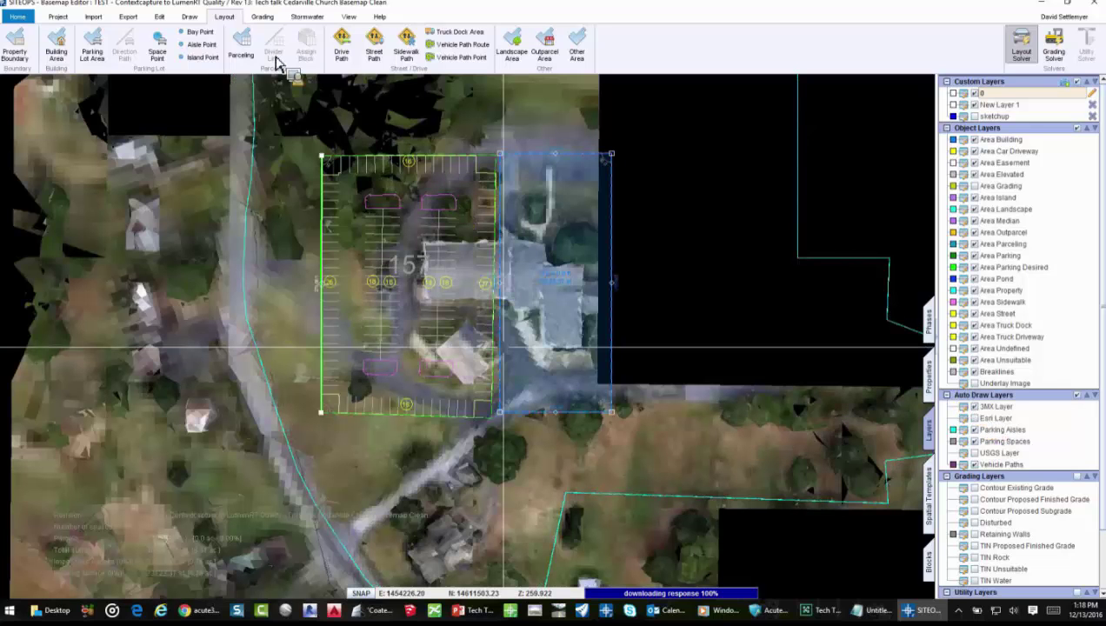
pyautogui.click(91, 47)
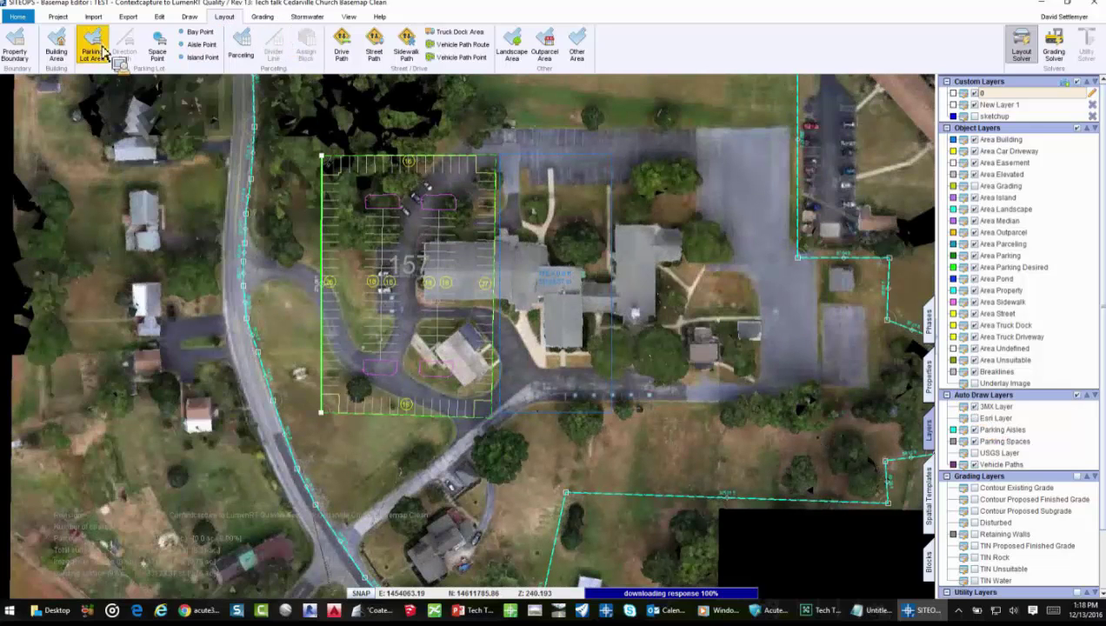
pyautogui.click(340, 43)
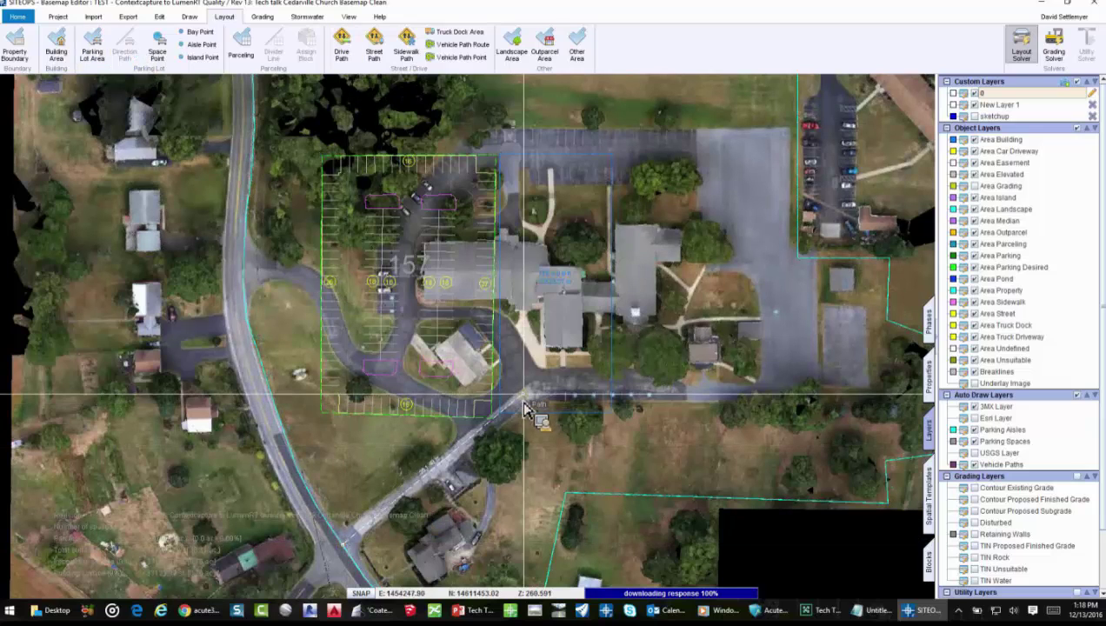
pyautogui.click(454, 440)
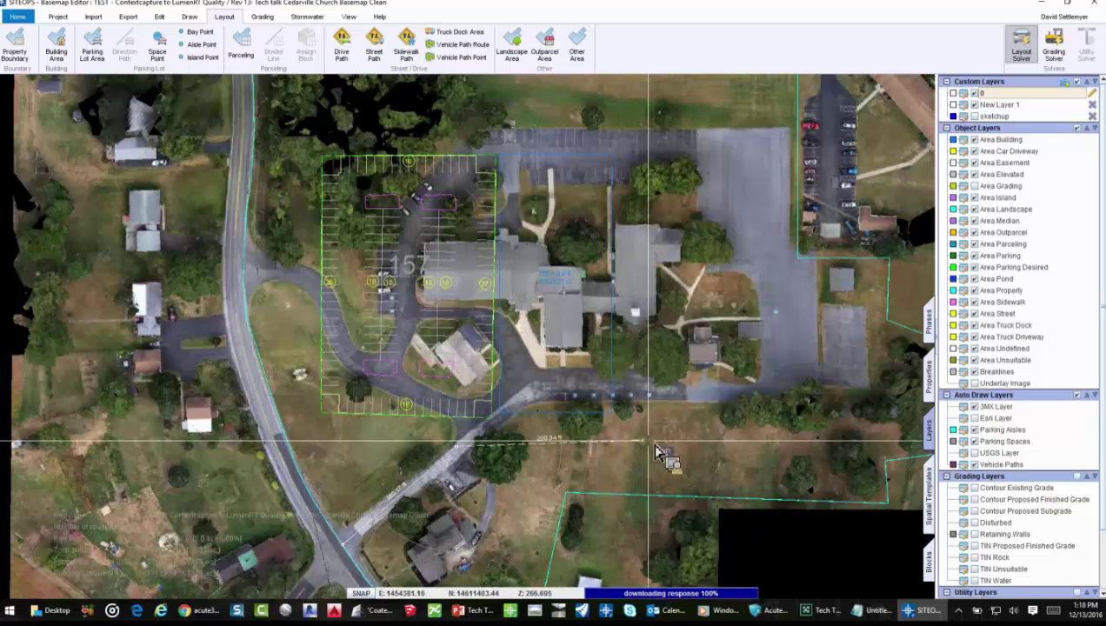
pyautogui.click(655, 442)
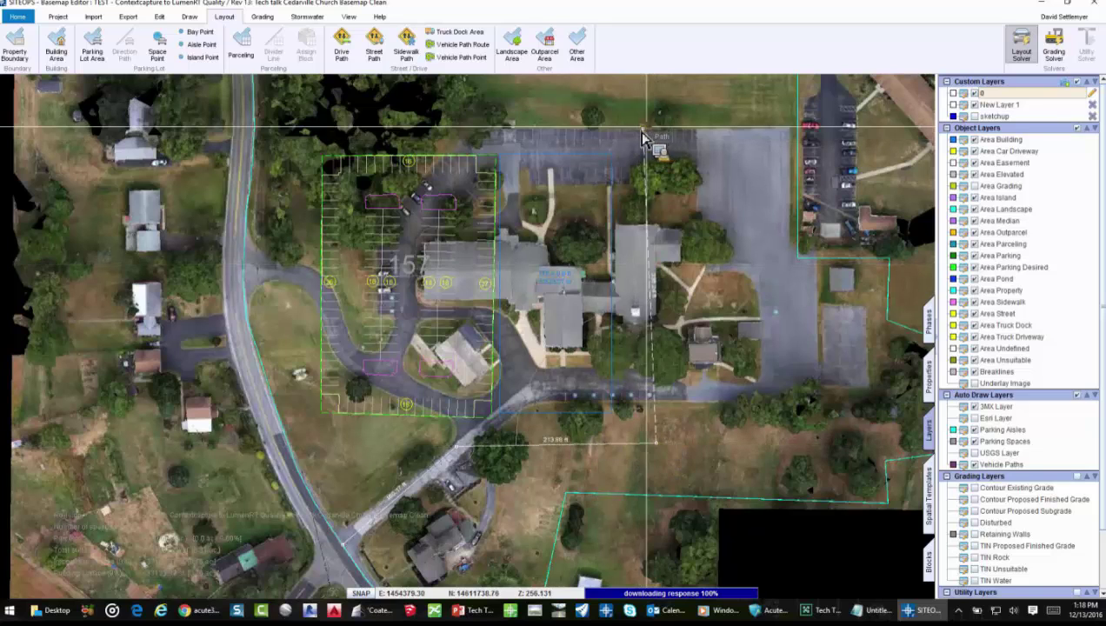
pyautogui.click(648, 128)
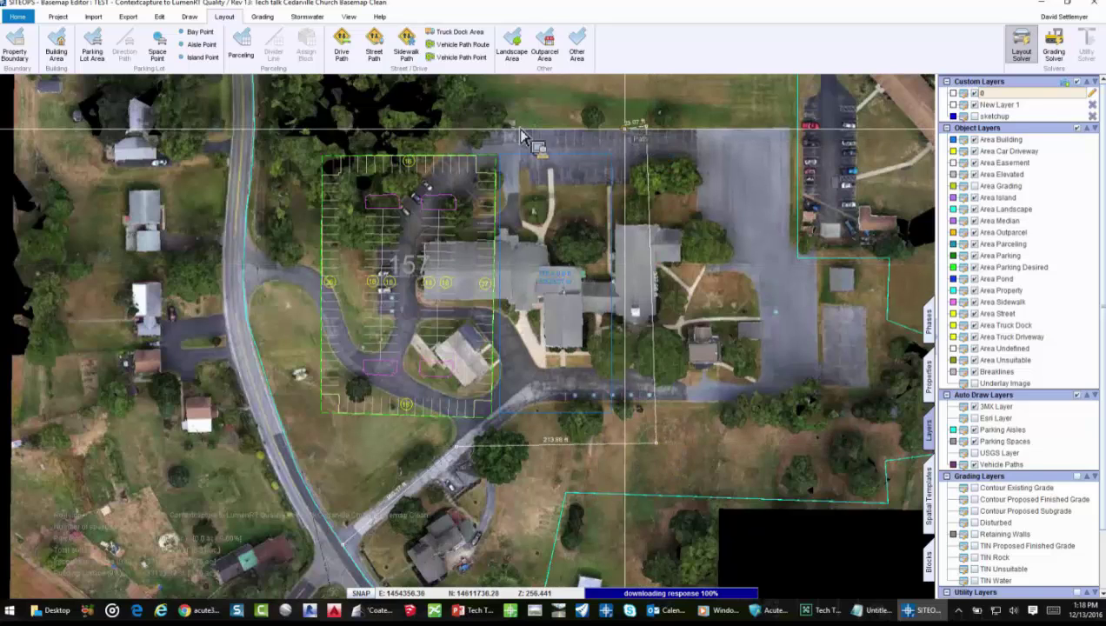
pyautogui.doubleClick(365, 154)
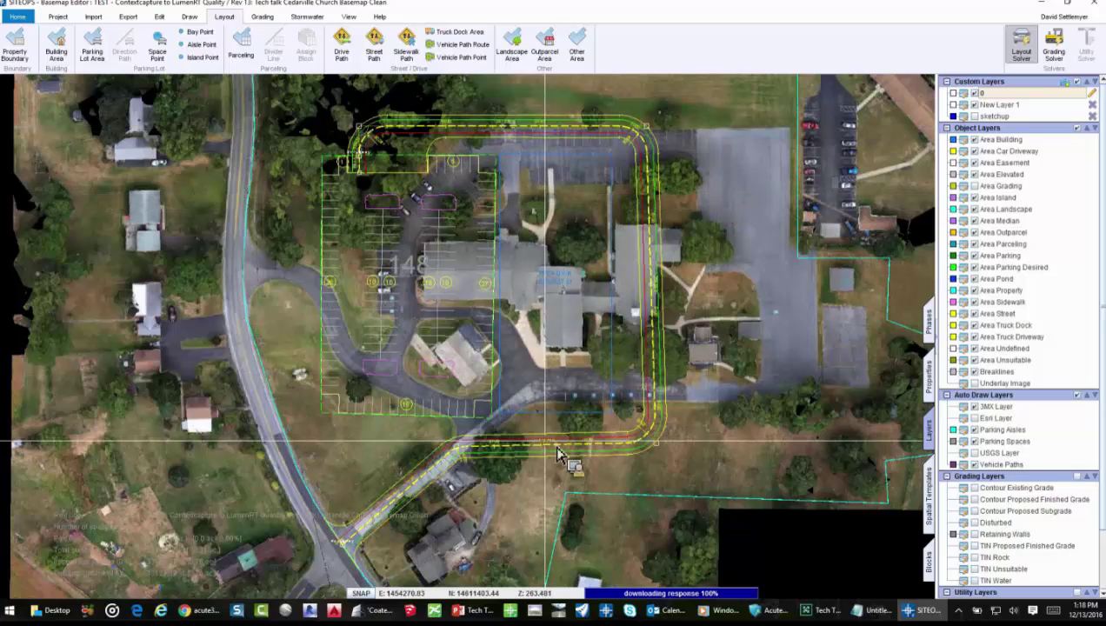
# Step: Add on-side parking to the green side of the drive segment south of the building
pyautogui.click(930, 324)
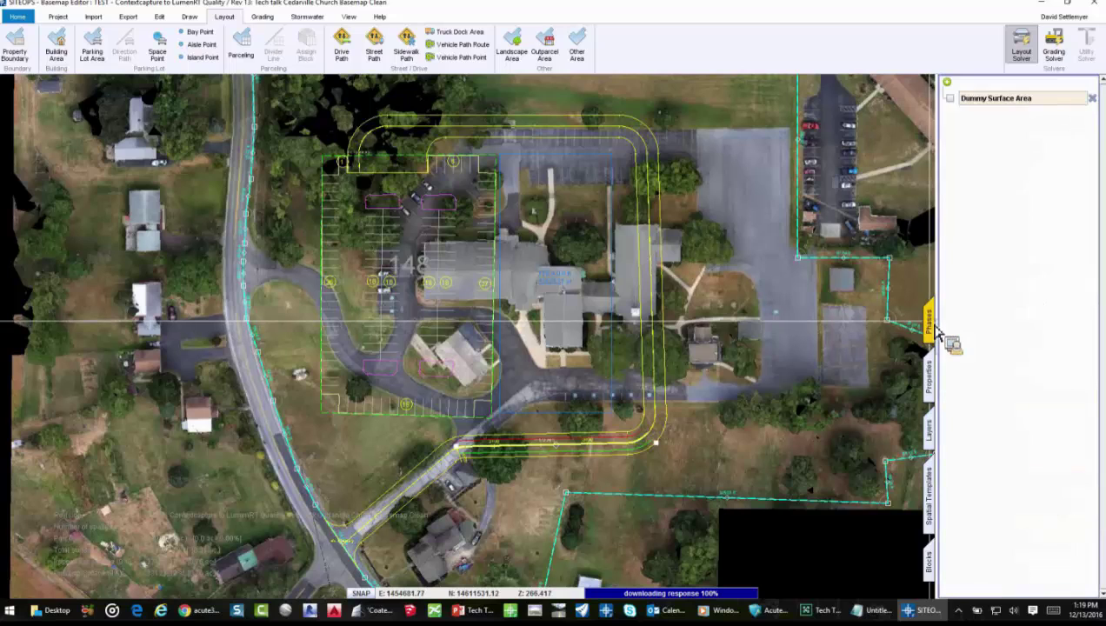
pyautogui.click(930, 382)
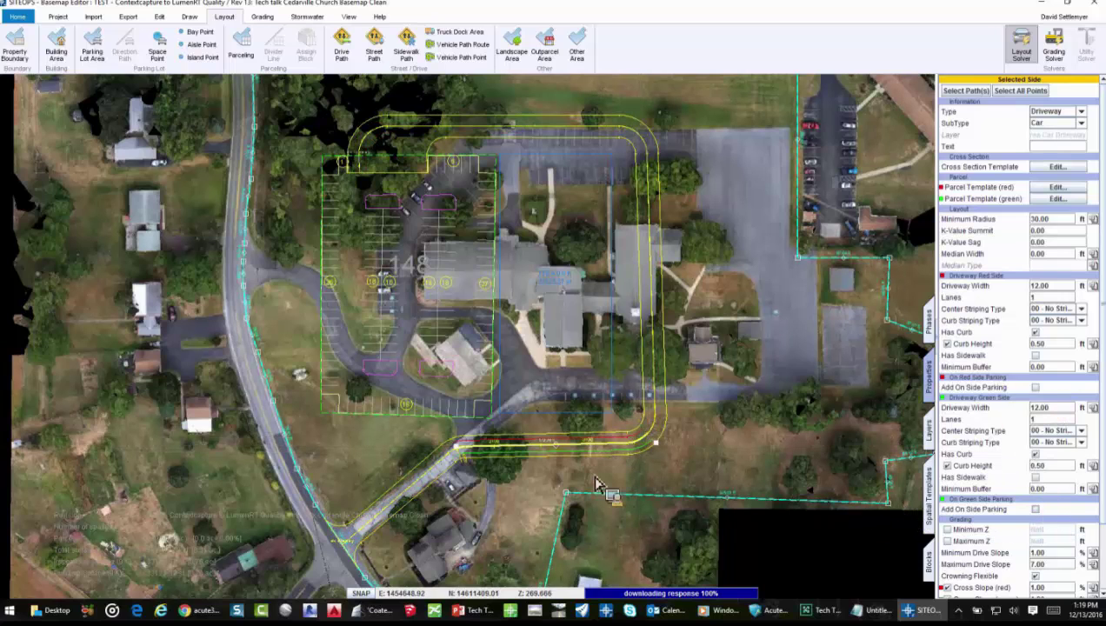
pyautogui.scroll(3, 596, 484)
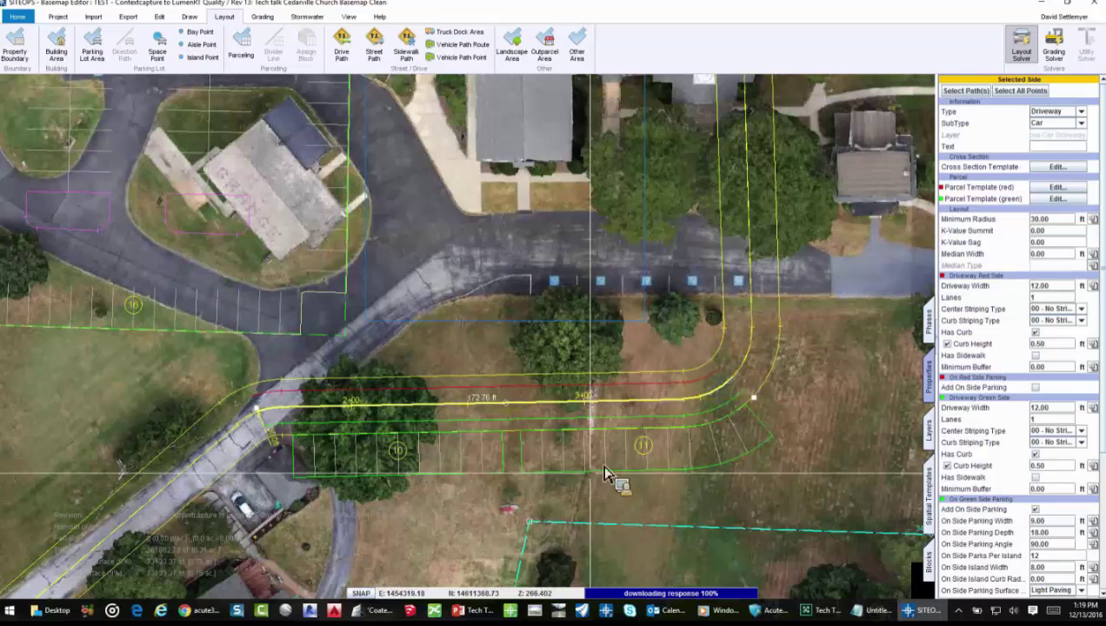
pyautogui.scroll(-3, 689, 290)
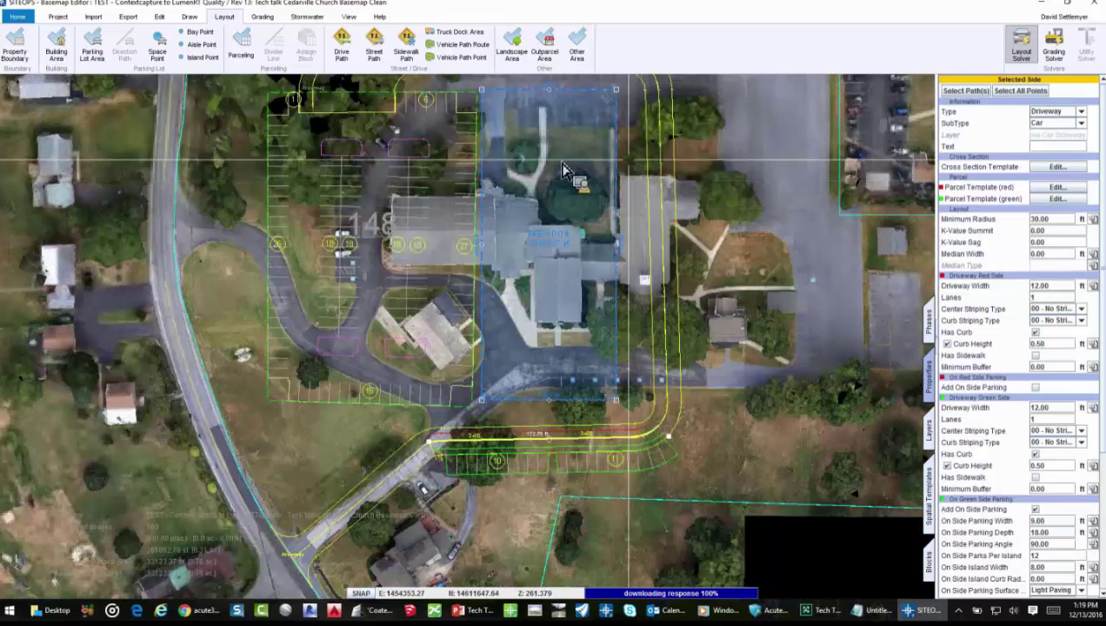
pyautogui.scroll(5, 82, 54)
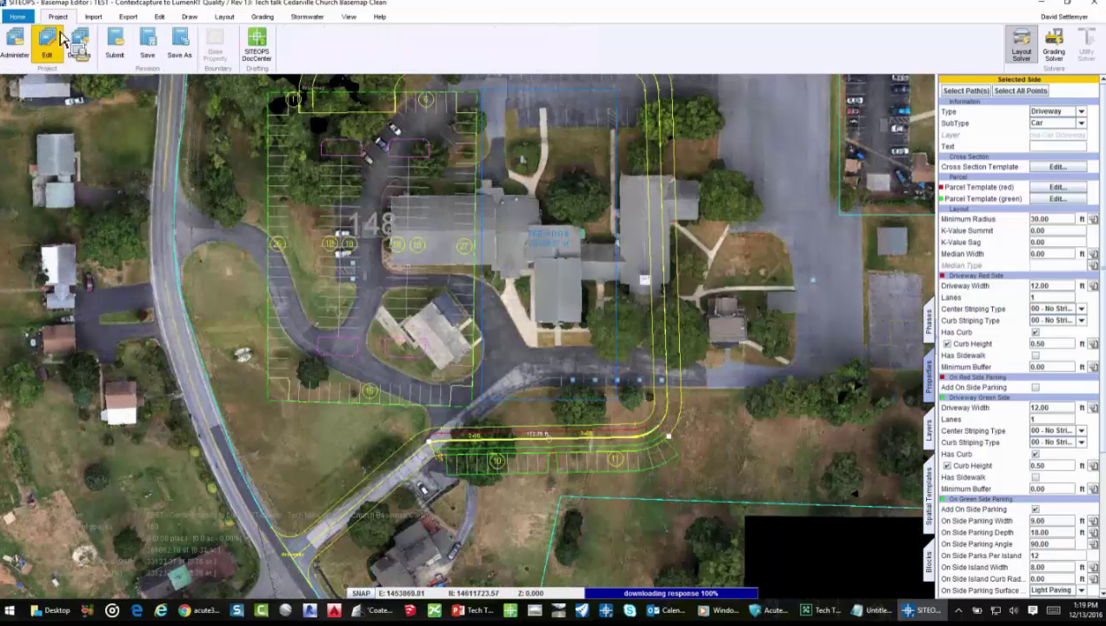
# Step: Open the project revision "Tech talk Cedarville Church Final"
pyautogui.click(16, 45)
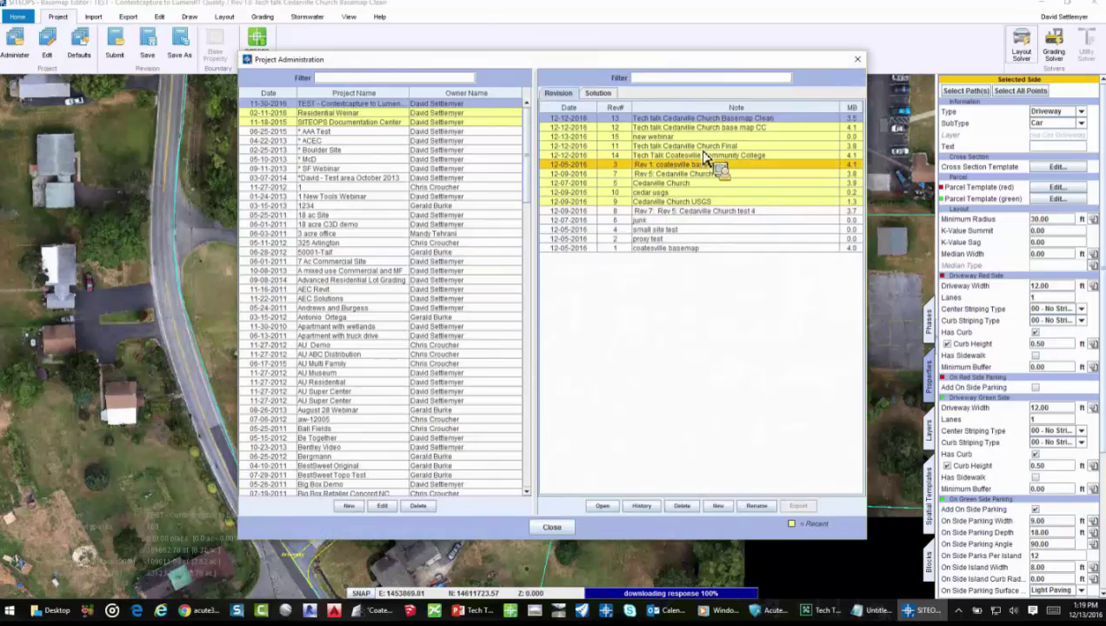
pyautogui.moveTo(704, 157); pyautogui.dragTo(711, 137)
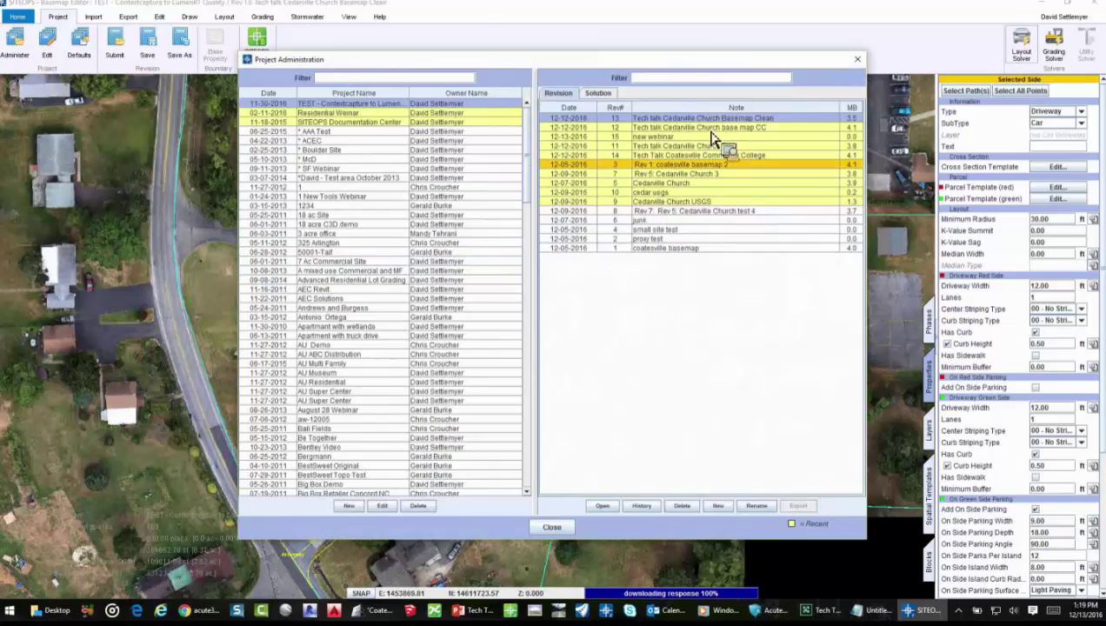
pyautogui.doubleClick(713, 146)
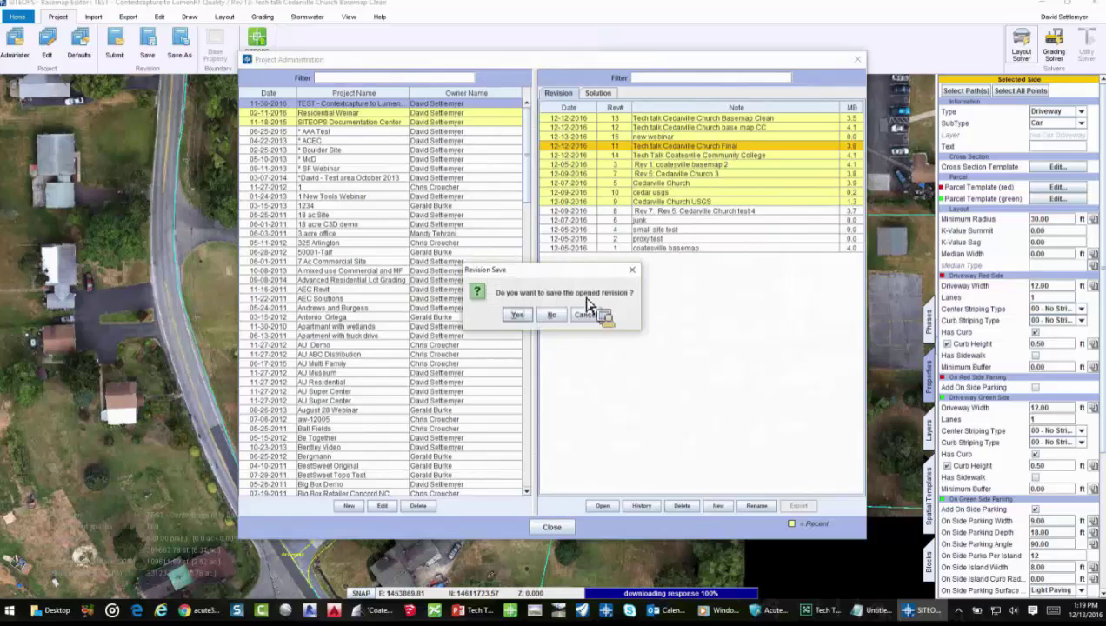
pyautogui.click(586, 315)
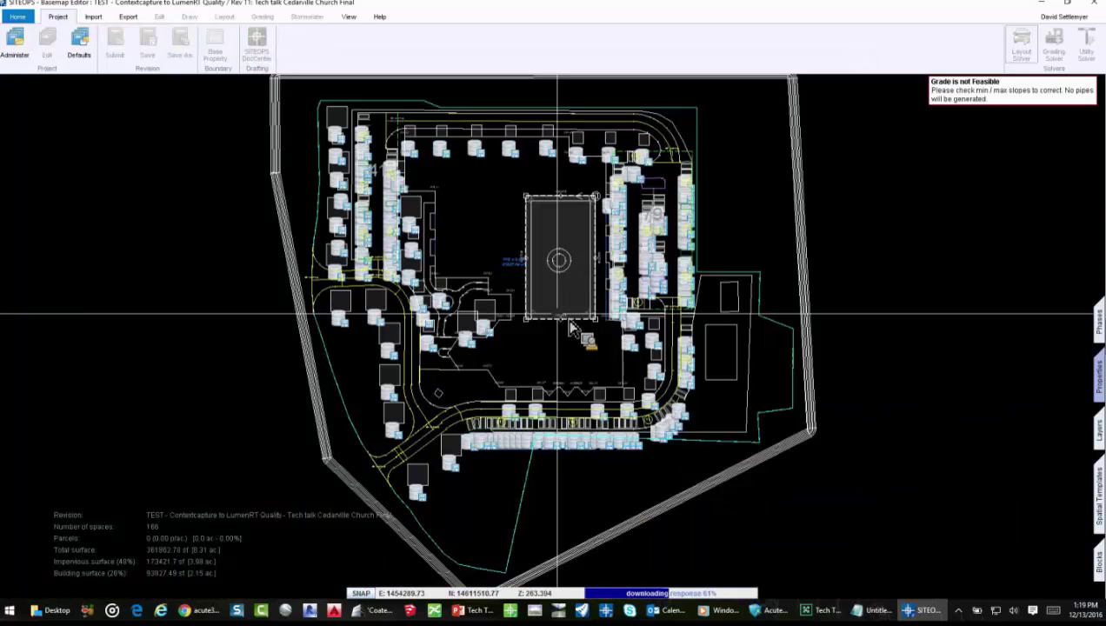
pyautogui.scroll(1, 878, 274)
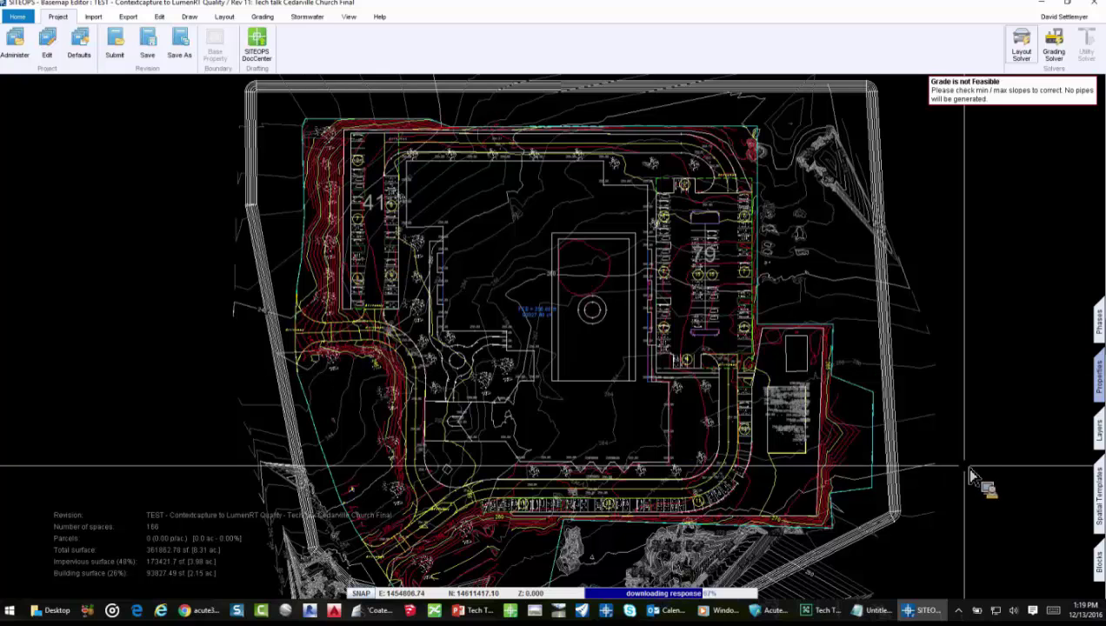
# Step: Hide the Contour Existing Grade and Contour Proposed Finished Grade layers
pyautogui.click(1098, 428)
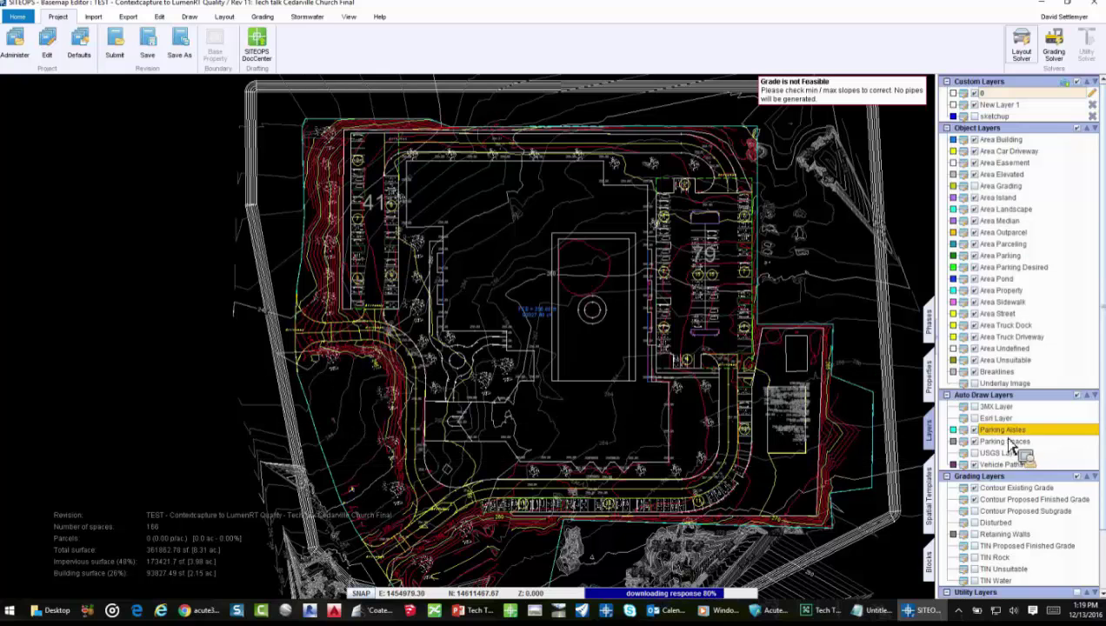
pyautogui.click(975, 499)
pyautogui.click(975, 489)
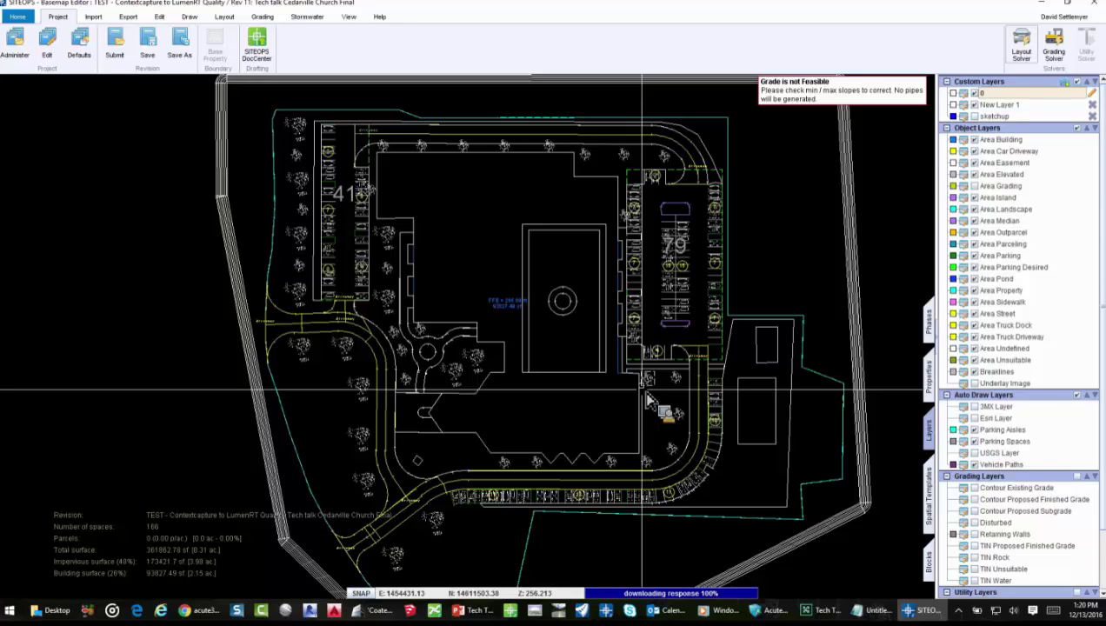
# Step: Highlight the building, its inner courtyard and the west and east parking lots to review the final layout
pyautogui.click(606, 405)
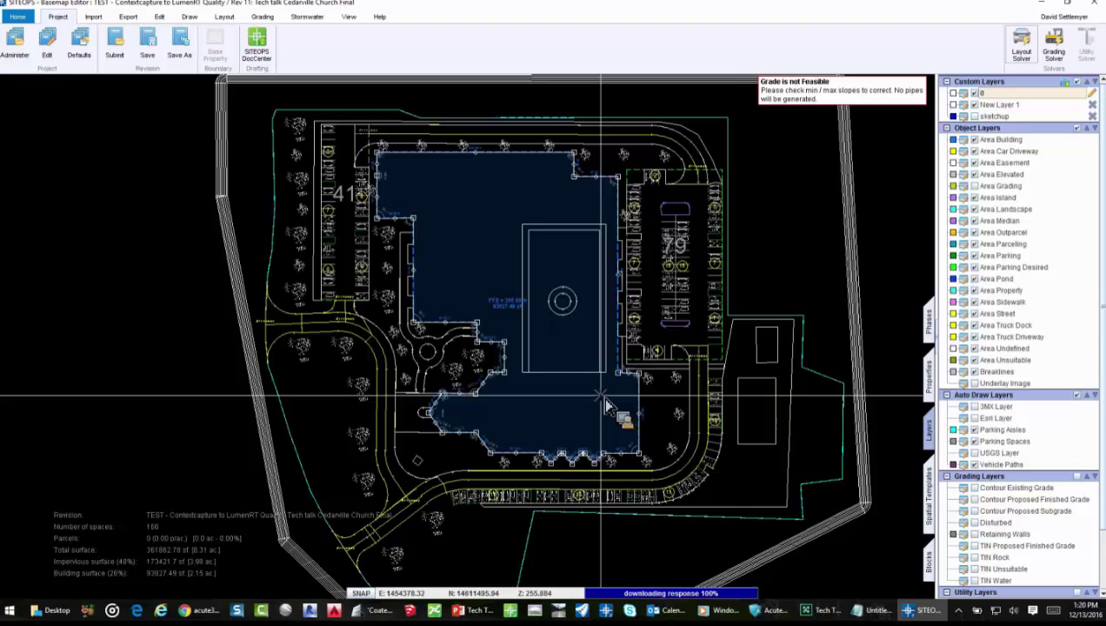
pyautogui.click(595, 393)
pyautogui.scroll(2, 588, 377)
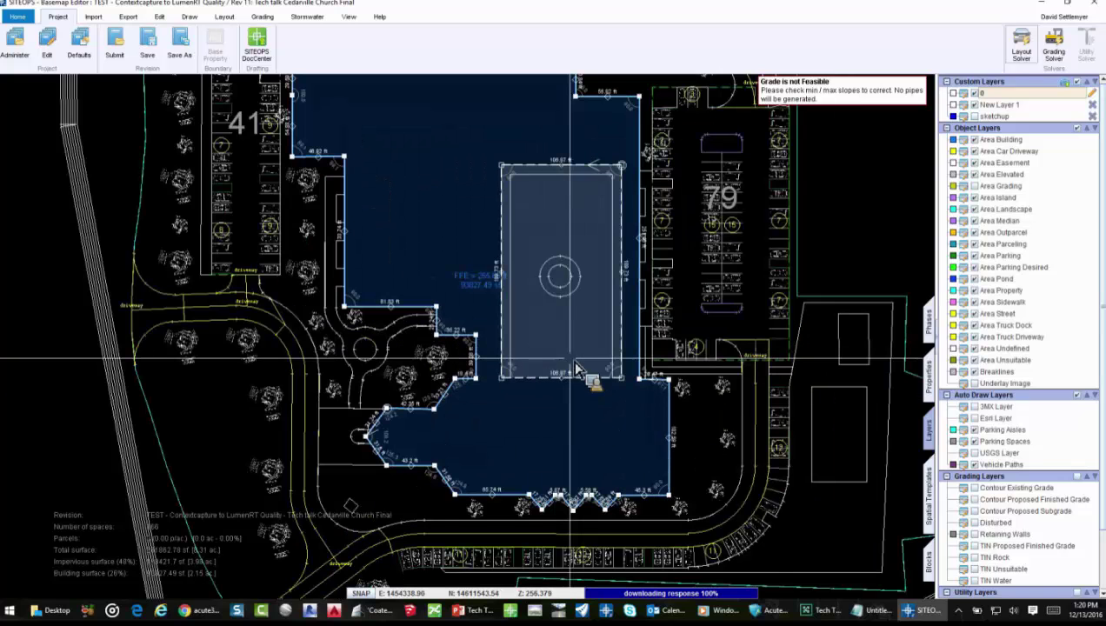
pyautogui.click(252, 224)
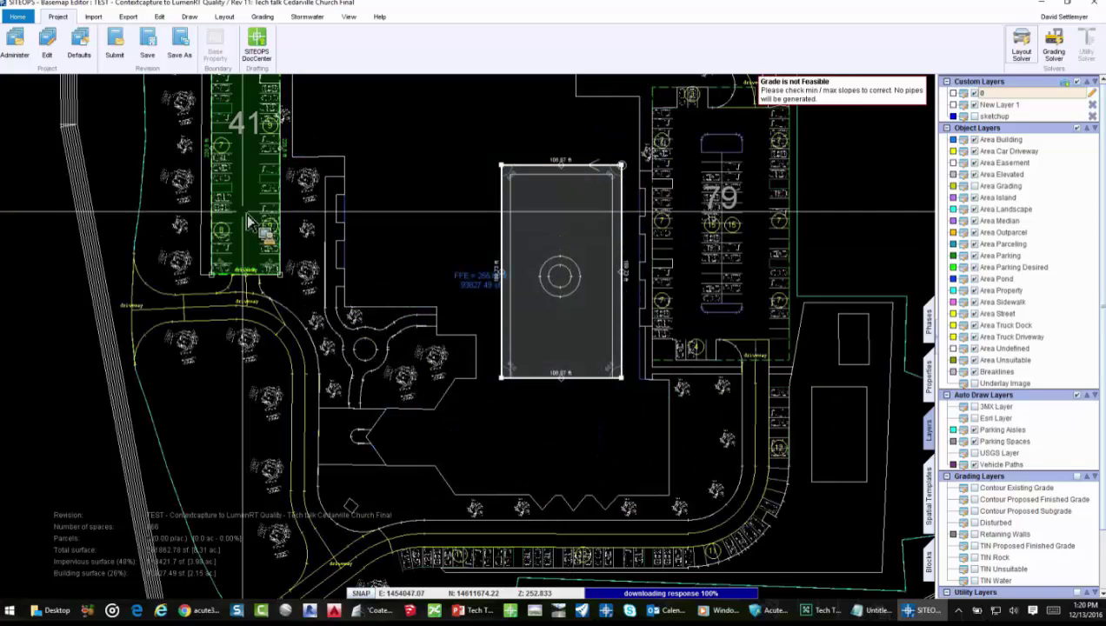
pyautogui.moveTo(252, 225); pyautogui.dragTo(237, 376, button='middle')
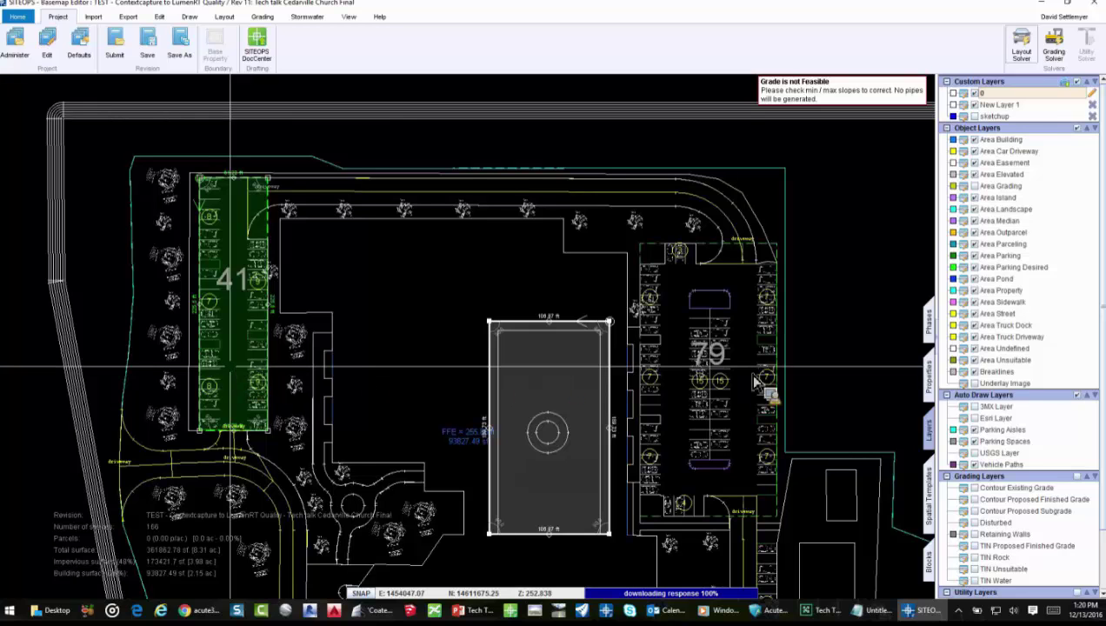
pyautogui.keyDown('shift'); pyautogui.click(737, 324); pyautogui.keyUp('shift')
pyautogui.moveTo(737, 323); pyautogui.dragTo(709, 227, button='middle')
pyautogui.scroll(-1, 709, 226)
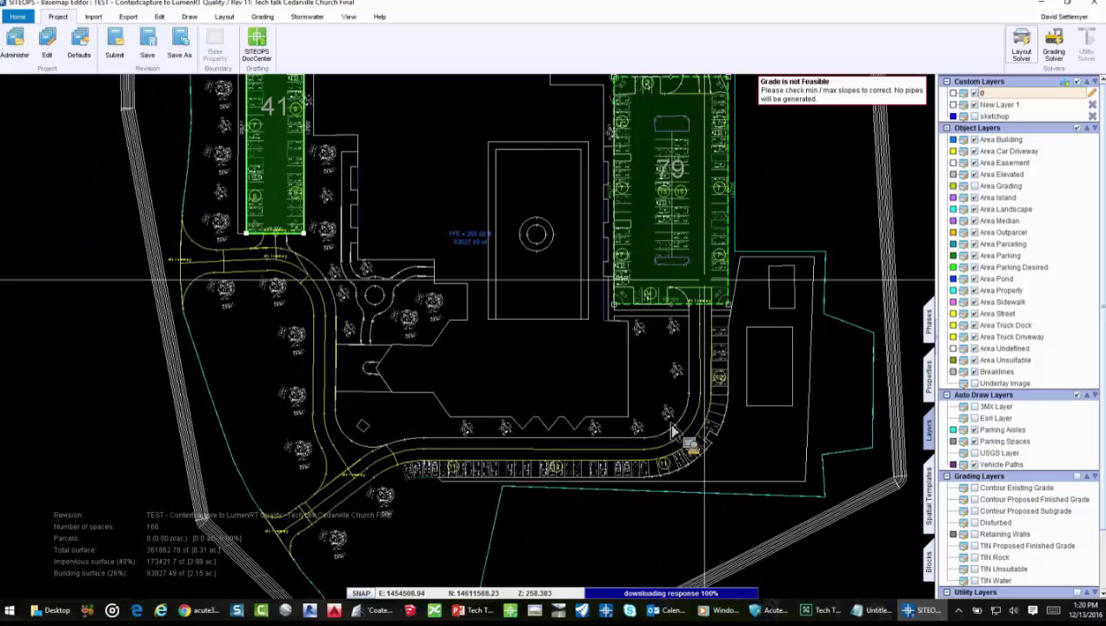
pyautogui.click(785, 395)
# Step: Compare the layout with the 3MX imagery underneath, and hide the imagery again
pyautogui.click(980, 418)
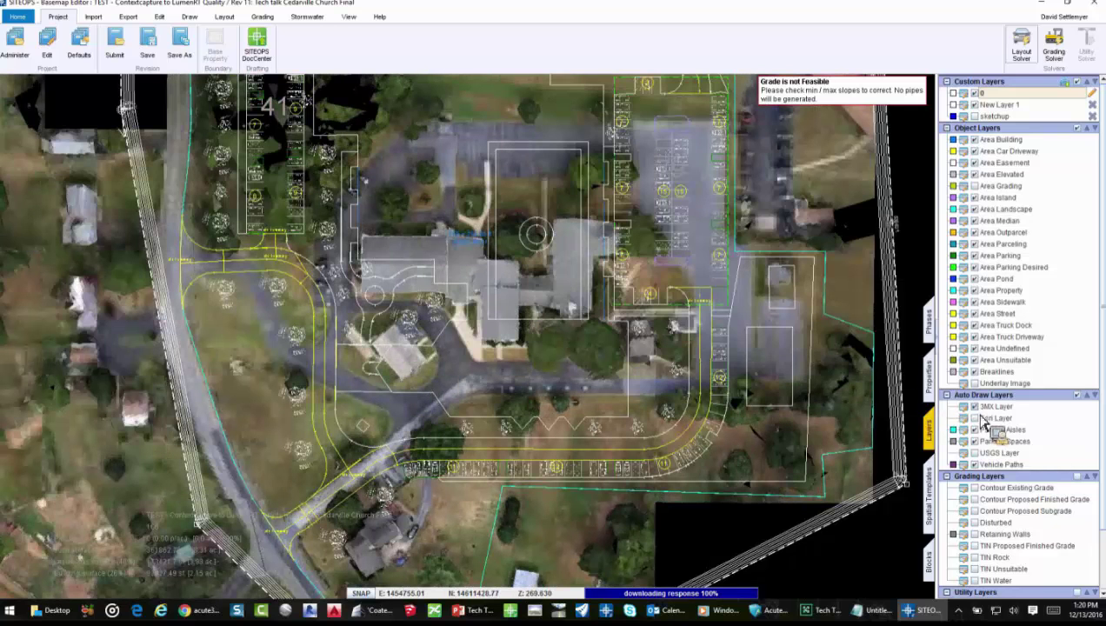
pyautogui.moveTo(980, 418)
pyautogui.mouseDown()
pyautogui.moveTo(865, 428)
pyautogui.moveTo(348, 314)
pyautogui.mouseUp()
pyautogui.scroll(-3, 355, 324)
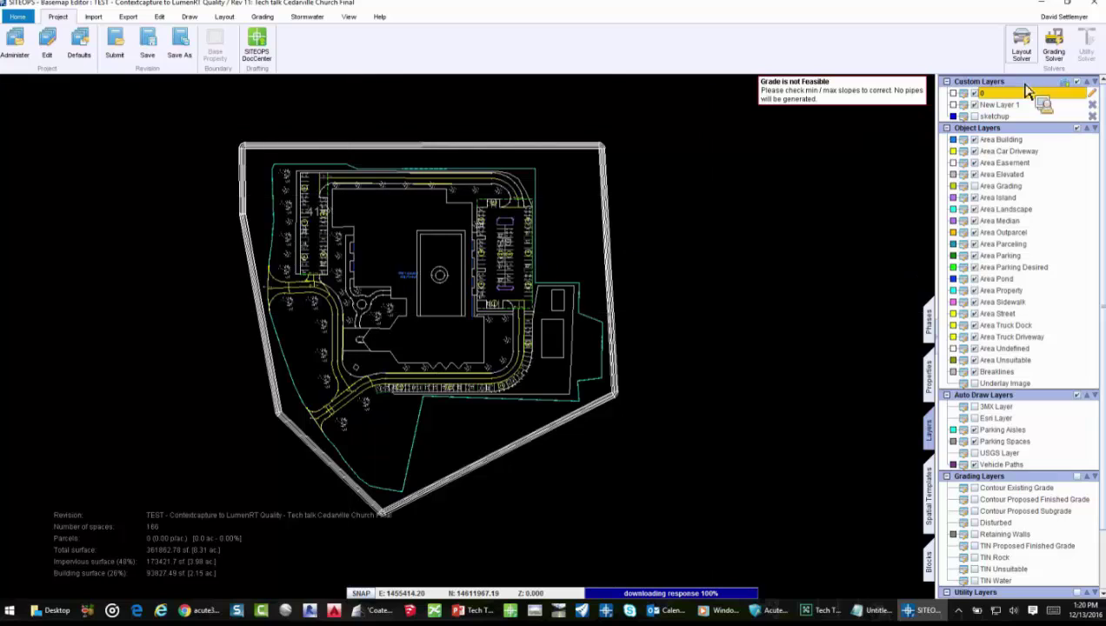
# Step: Run the Grading Solver and examine the site's cut and fill in an enlarged 3D view with boundaries temporarily off
pyautogui.click(1058, 64)
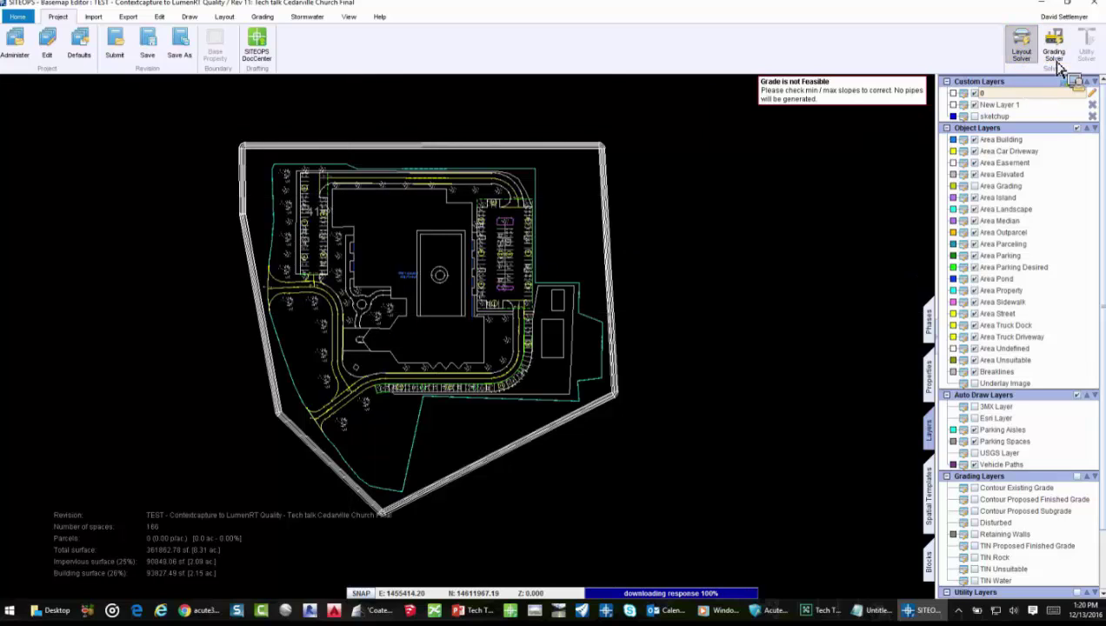
pyautogui.click(767, 116)
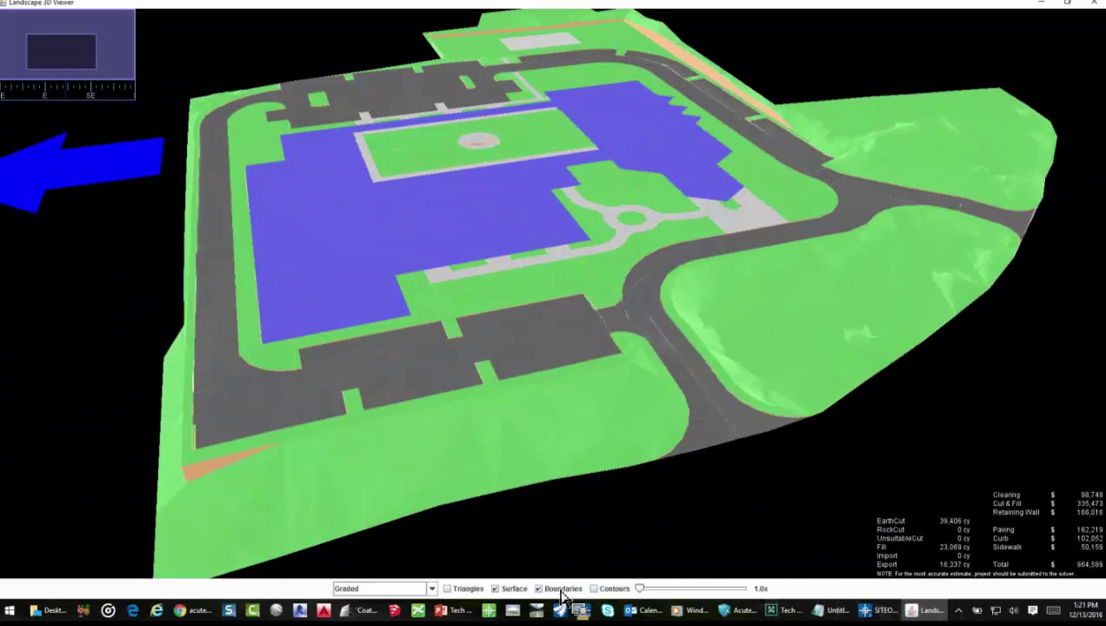
pyautogui.click(563, 591)
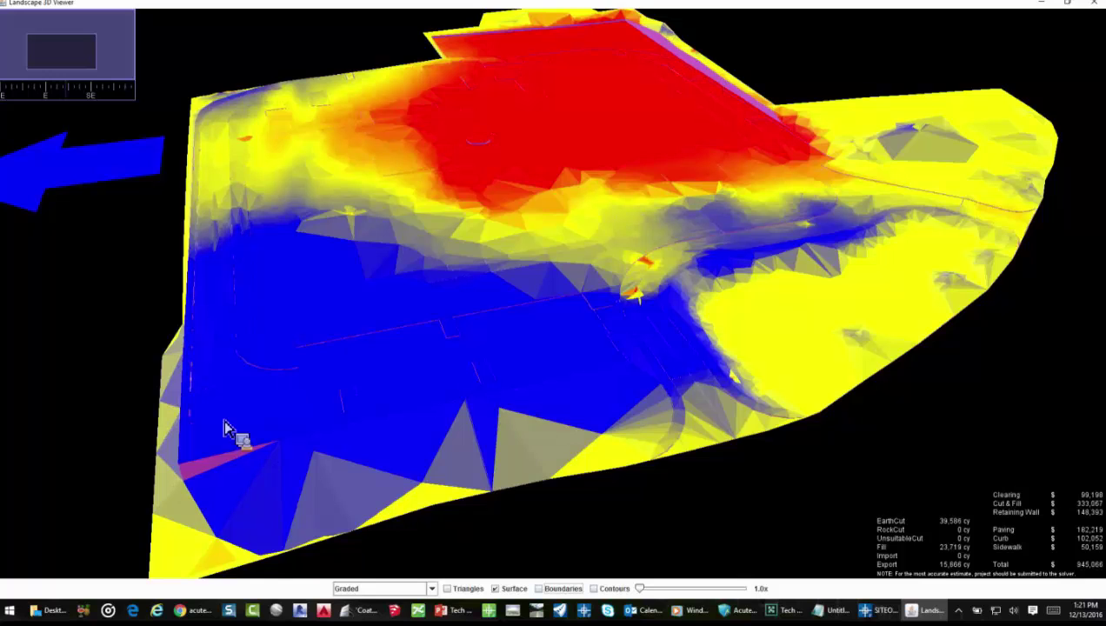
pyautogui.moveTo(195, 477); pyautogui.dragTo(290, 454)
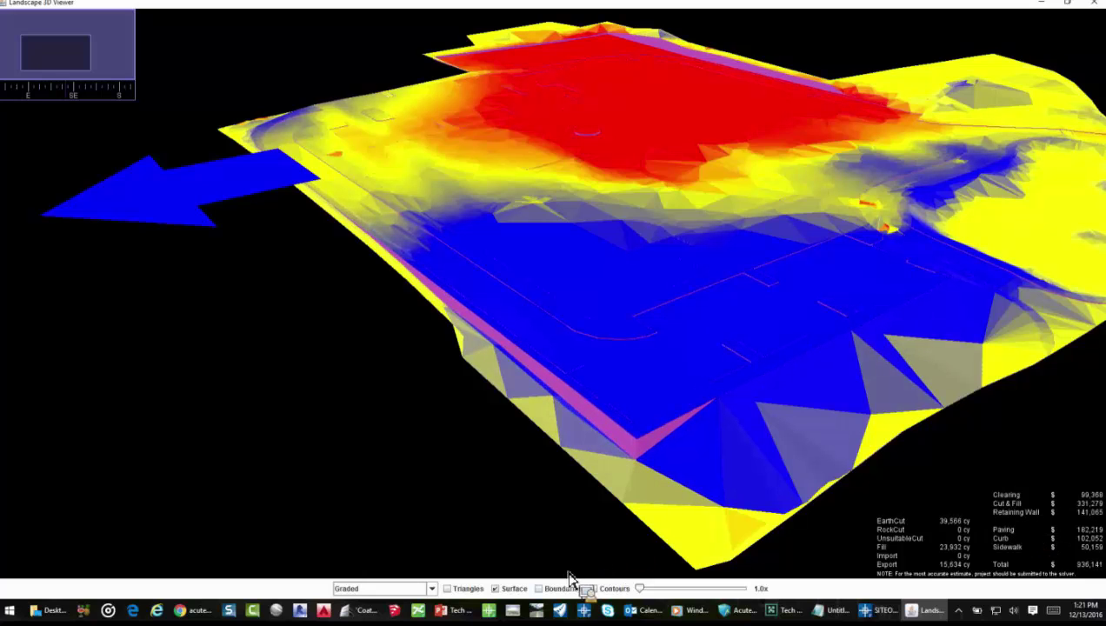
pyautogui.click(541, 588)
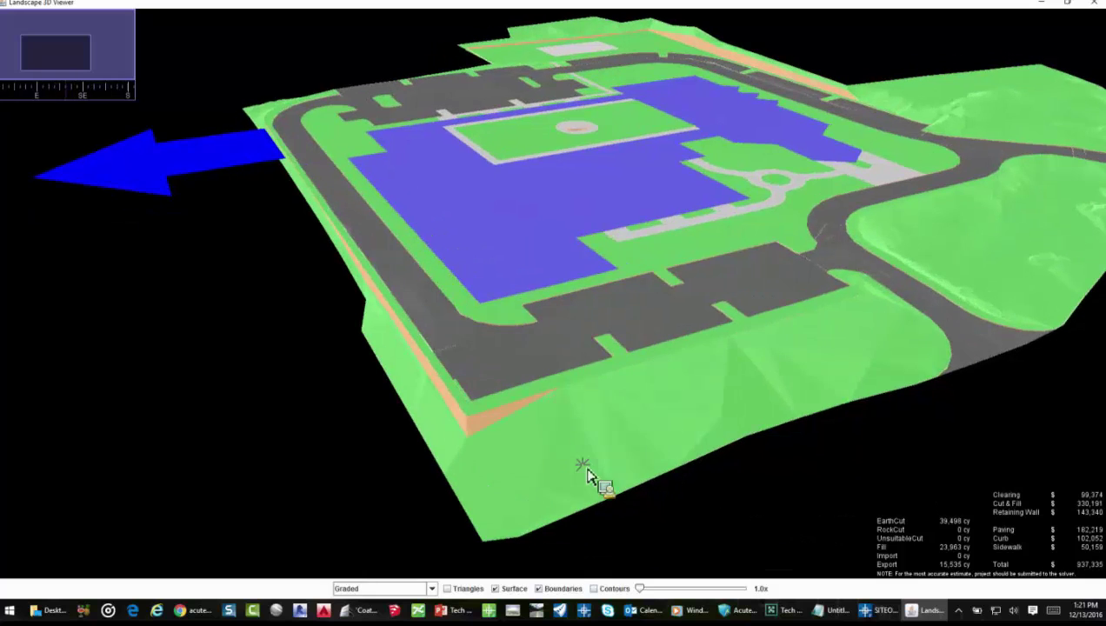
# Step: Display contours on the graded 3D model, examine it from several angles and close the 3D viewer
pyautogui.moveTo(791, 187); pyautogui.dragTo(656, 473)
pyautogui.click(614, 588)
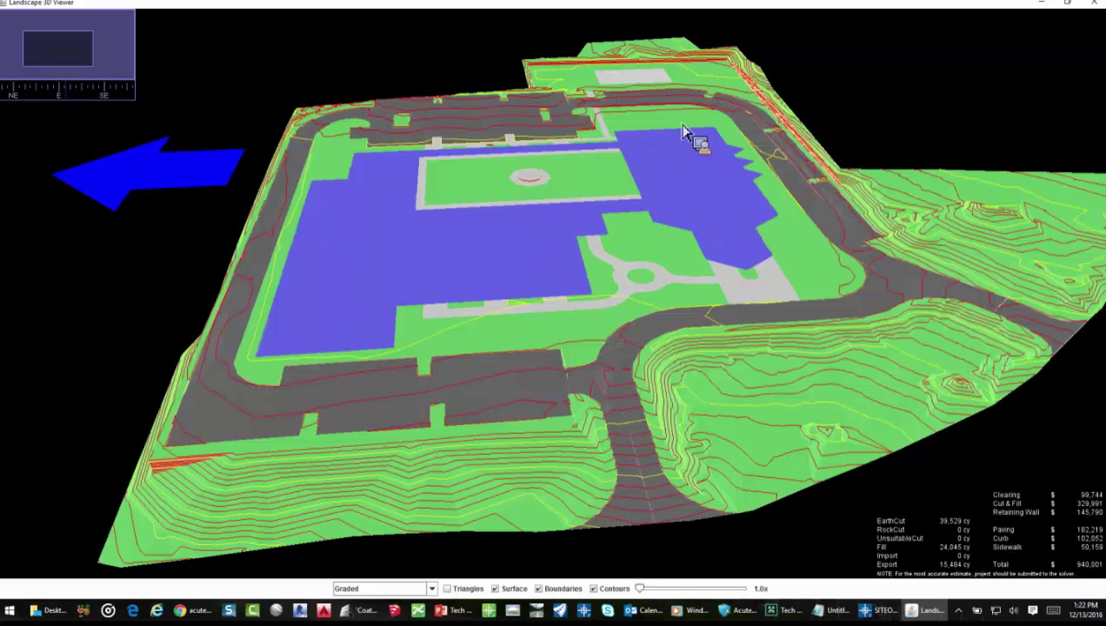
pyautogui.moveTo(684, 128); pyautogui.dragTo(600, 248)
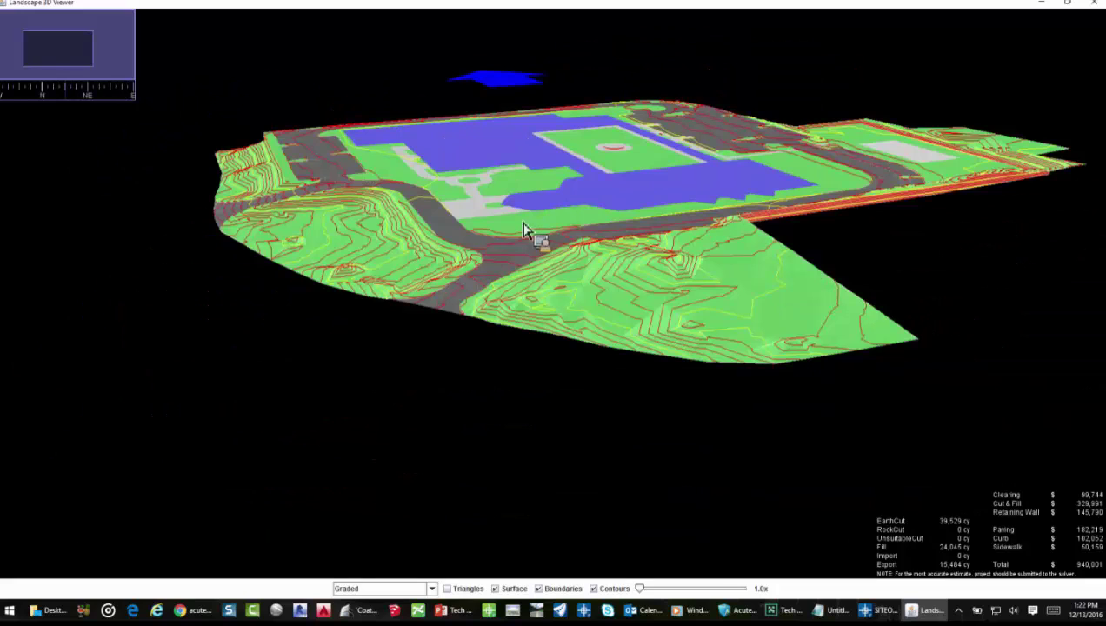
pyautogui.click(1093, 3)
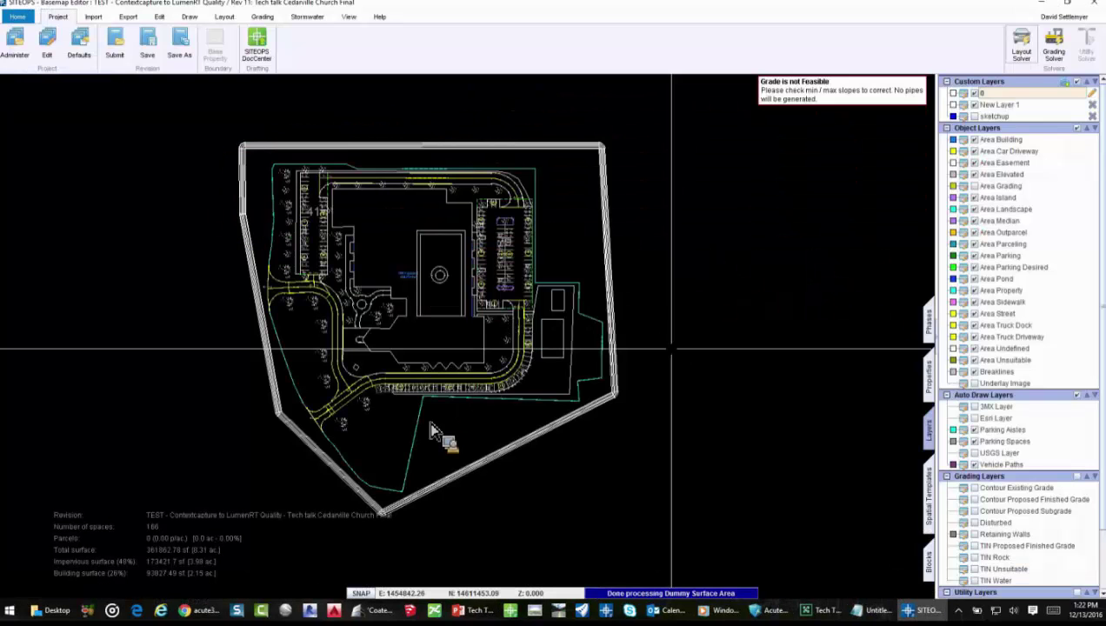
# Step: Remove the on-side parking from the green side of the drive south of the building, and run the Layout Solver
pyautogui.scroll(5, 426, 409)
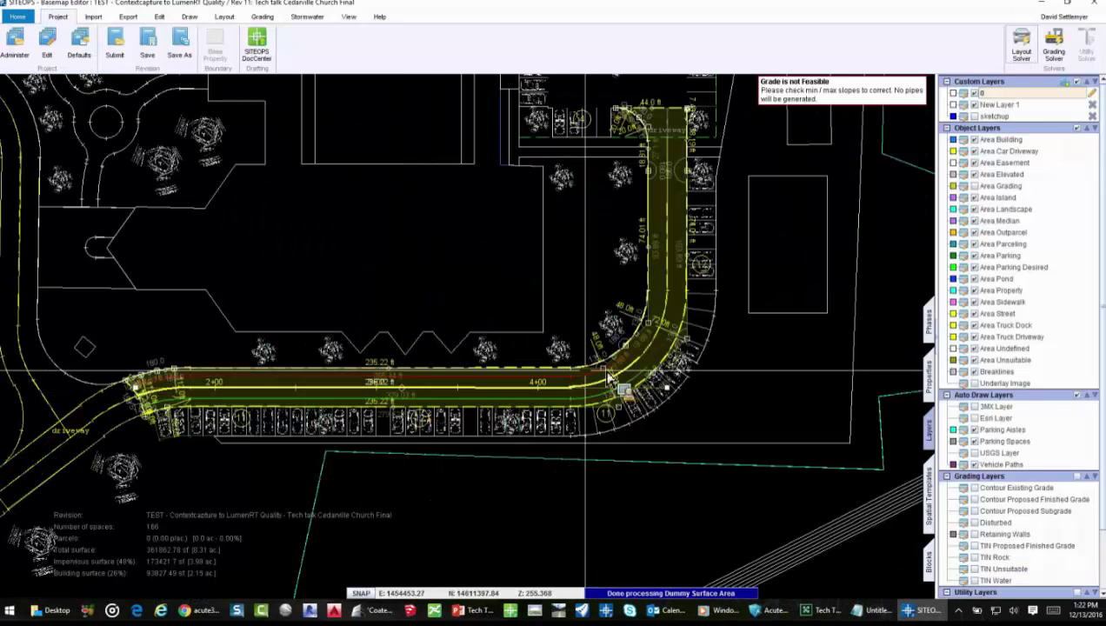
pyautogui.click(674, 252)
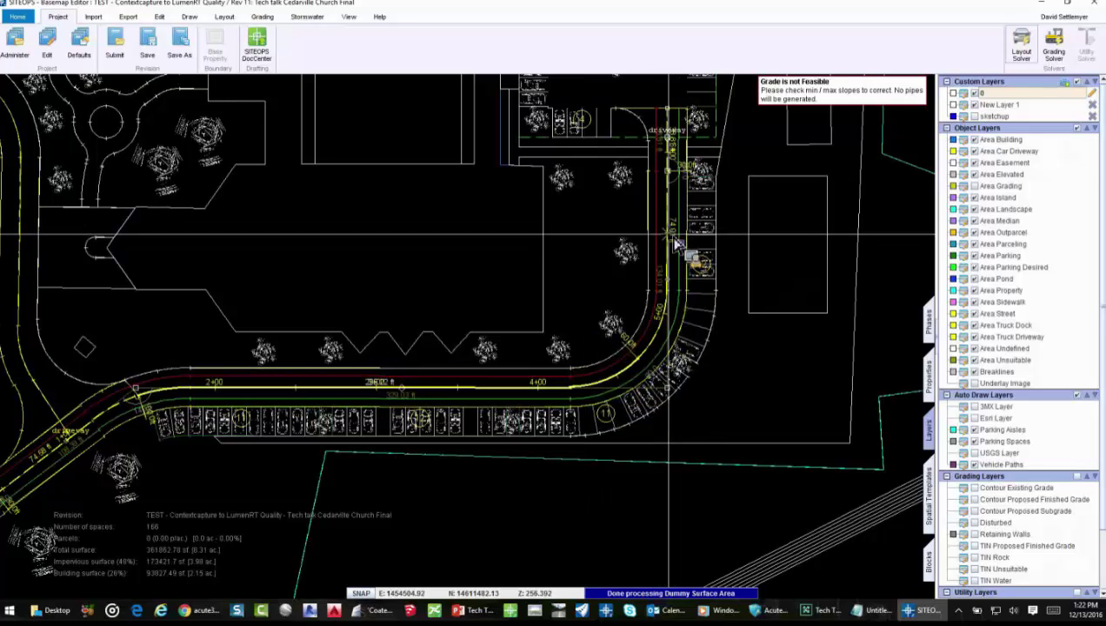
pyautogui.click(675, 244)
pyautogui.rightClick(666, 225)
pyautogui.moveTo(691, 236)
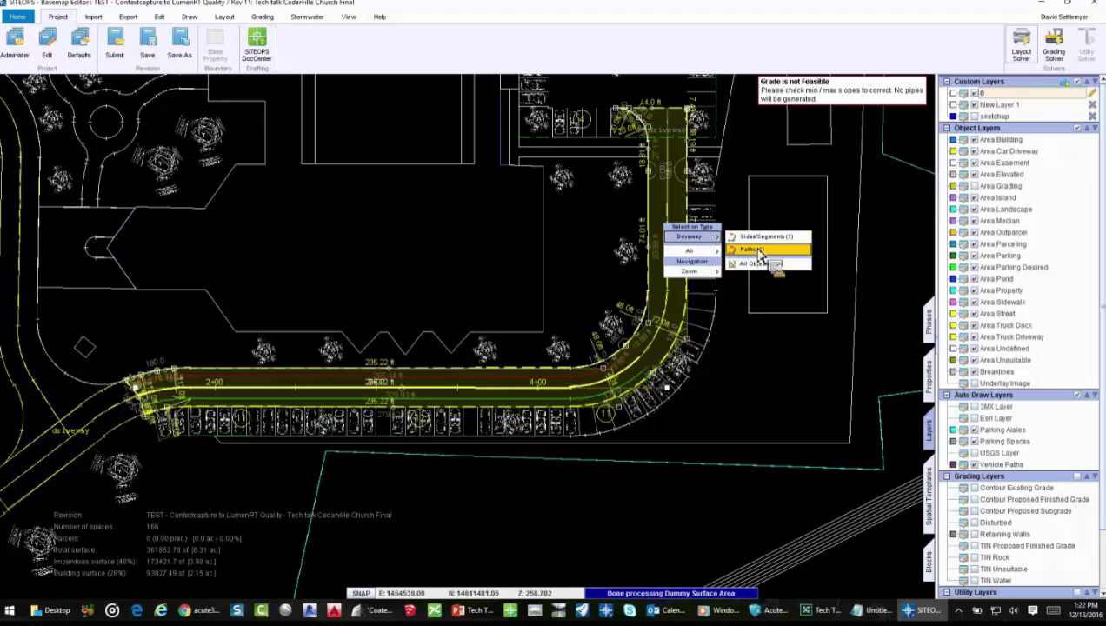
pyautogui.click(763, 250)
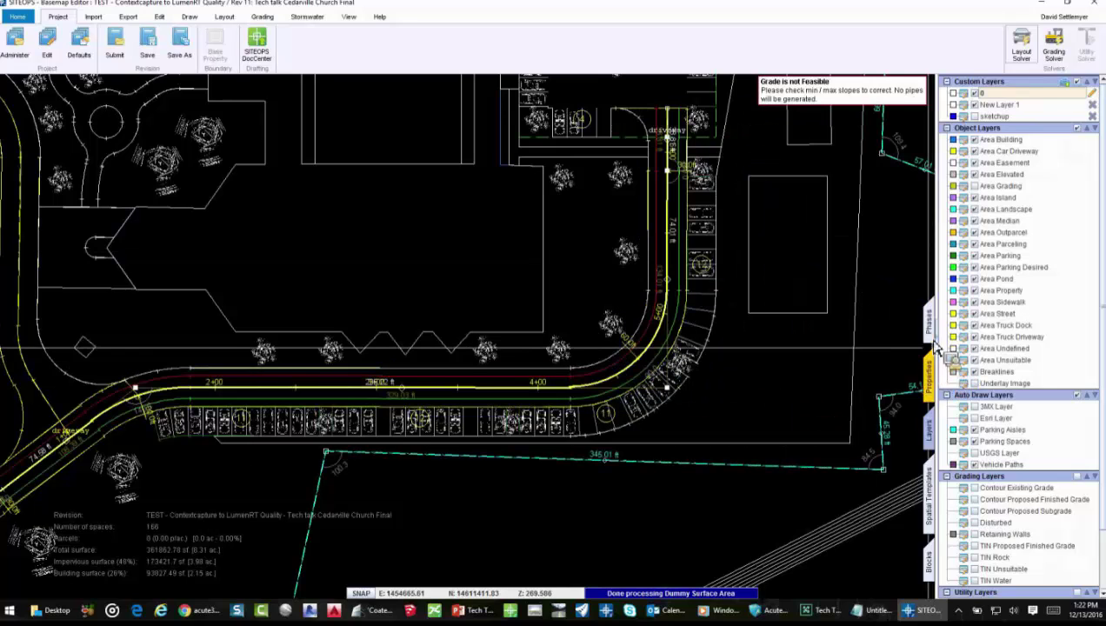
pyautogui.click(928, 374)
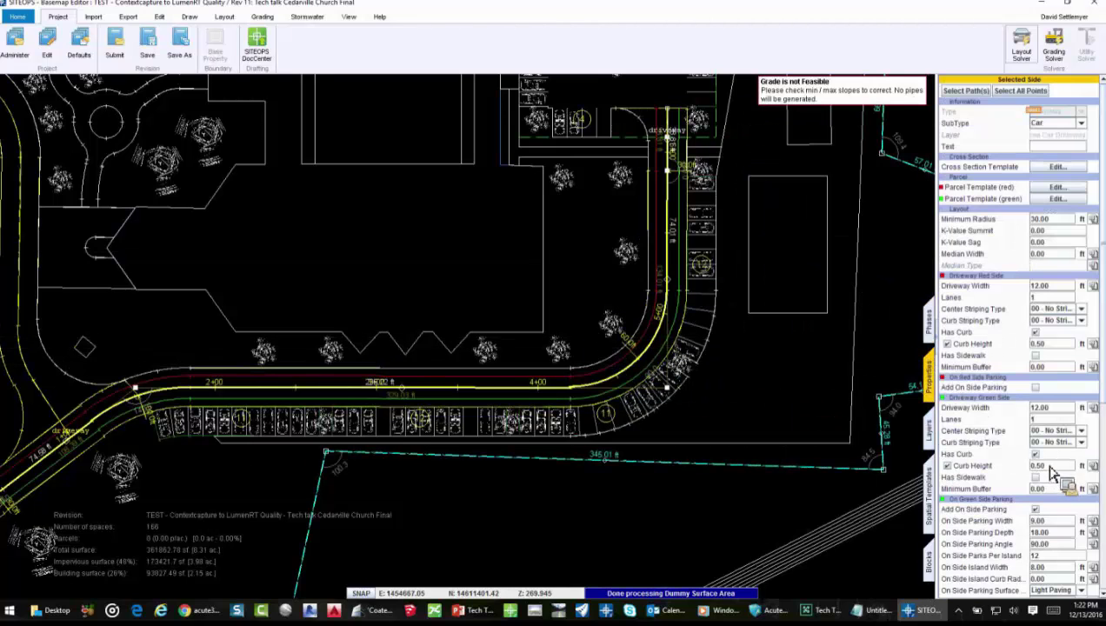
pyautogui.click(1034, 508)
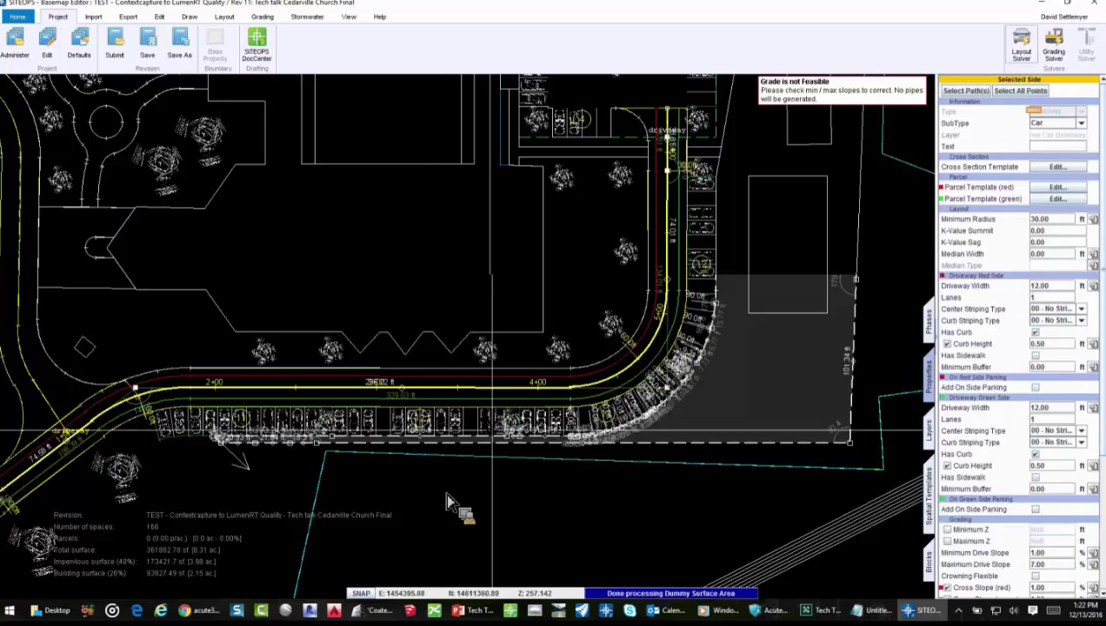
pyautogui.click(1021, 45)
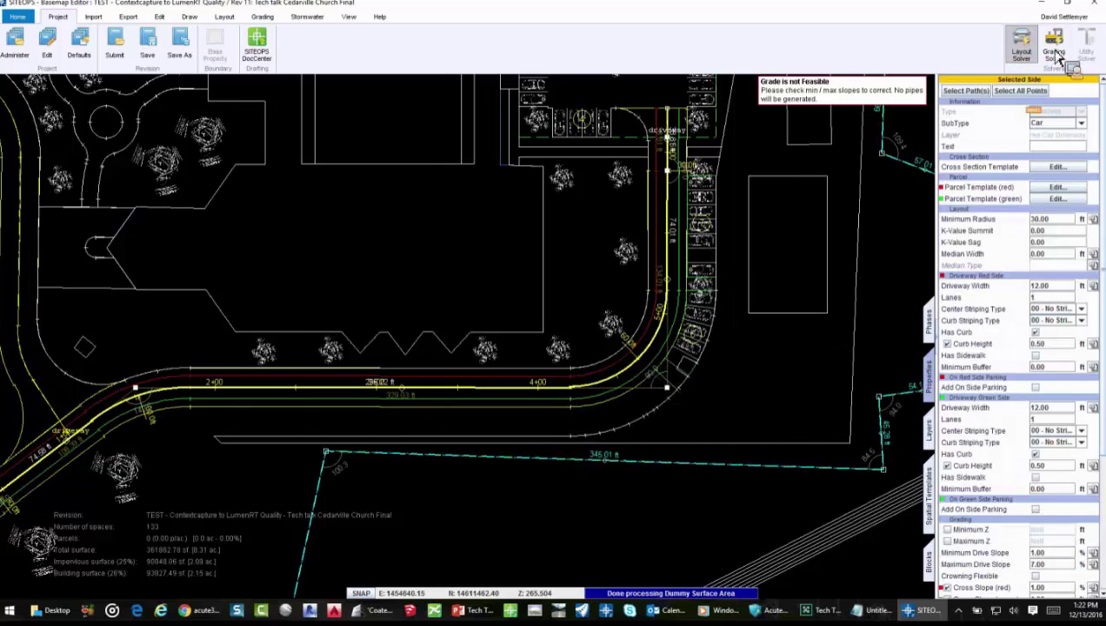
# Step: Run the Grading Solver on the revised layout, examine costs and retaining walls in the enlarged 3D view, and close the viewer
pyautogui.click(1054, 54)
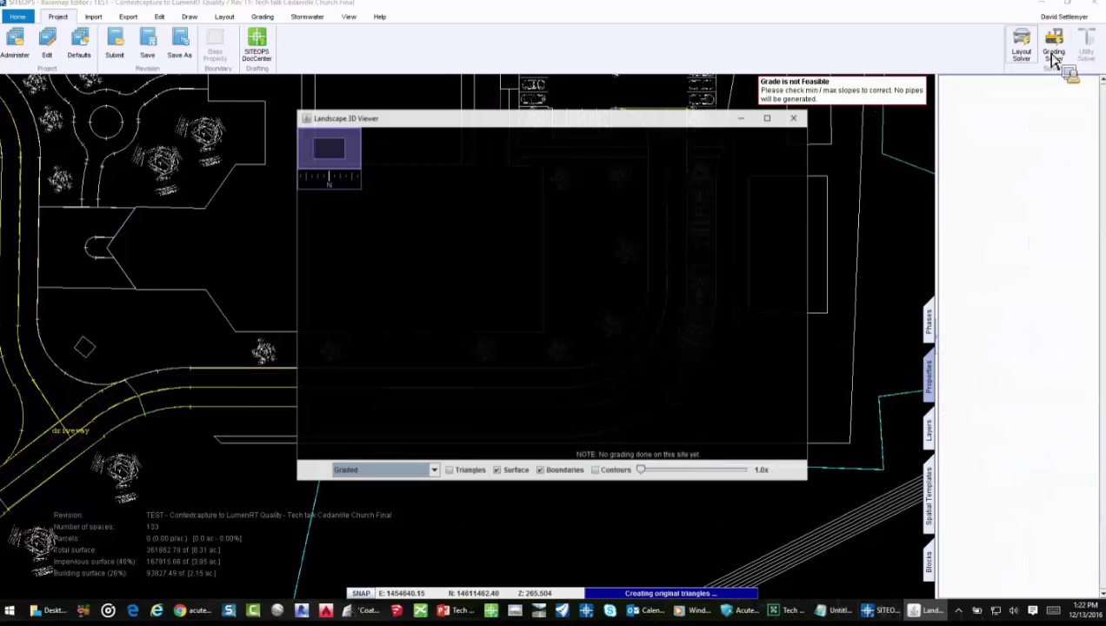
pyautogui.click(768, 118)
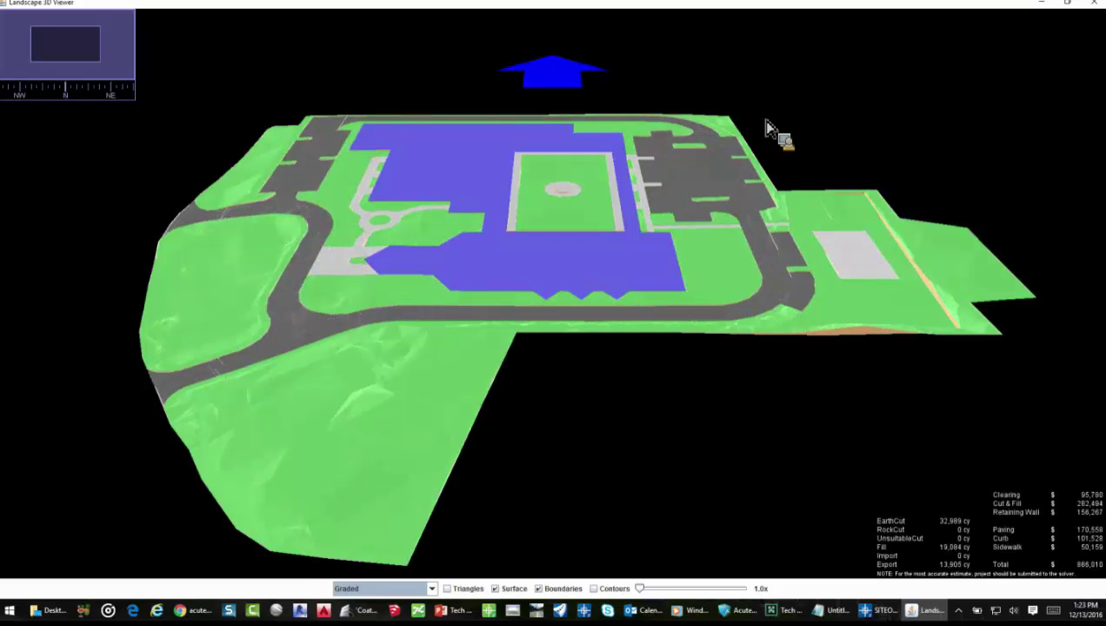
pyautogui.moveTo(443, 415); pyautogui.dragTo(606, 424)
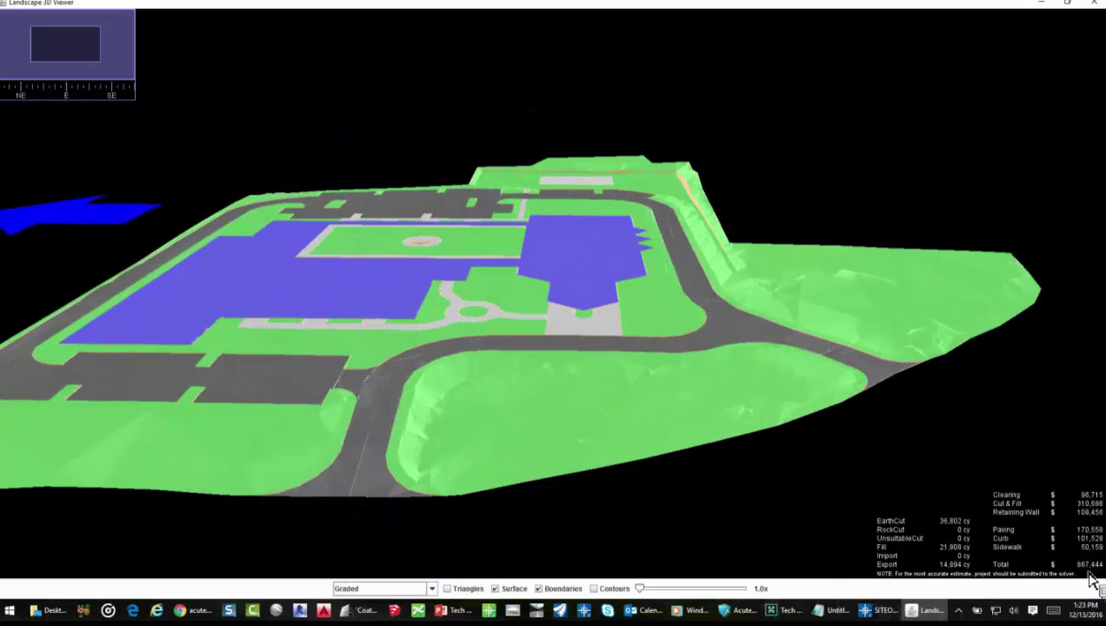
pyautogui.moveTo(668, 463); pyautogui.dragTo(701, 300)
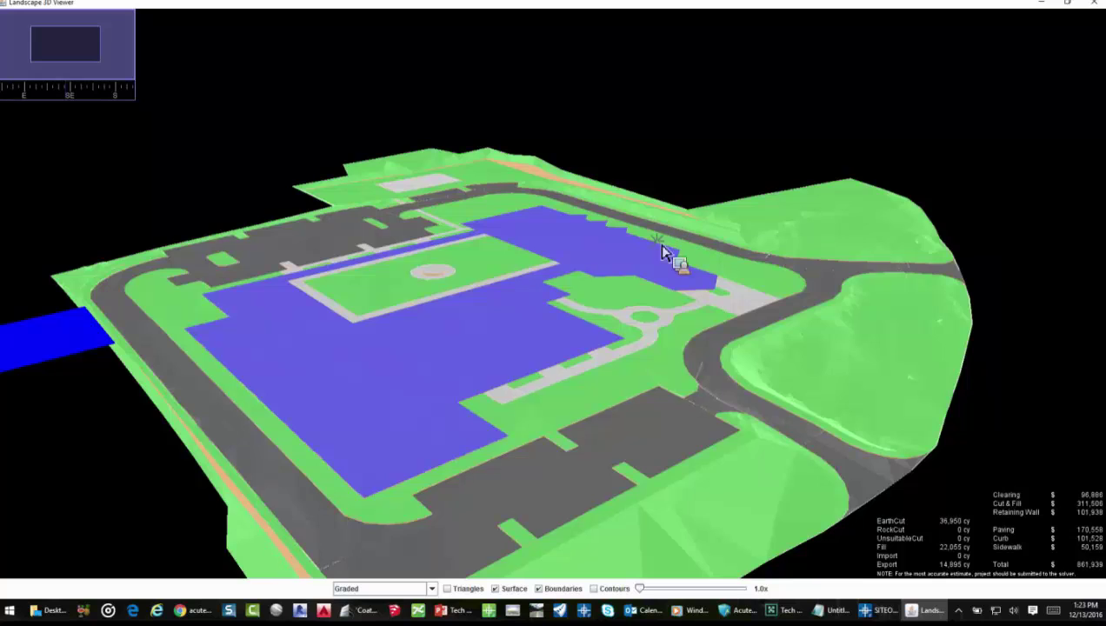
pyautogui.moveTo(679, 254); pyautogui.dragTo(656, 265)
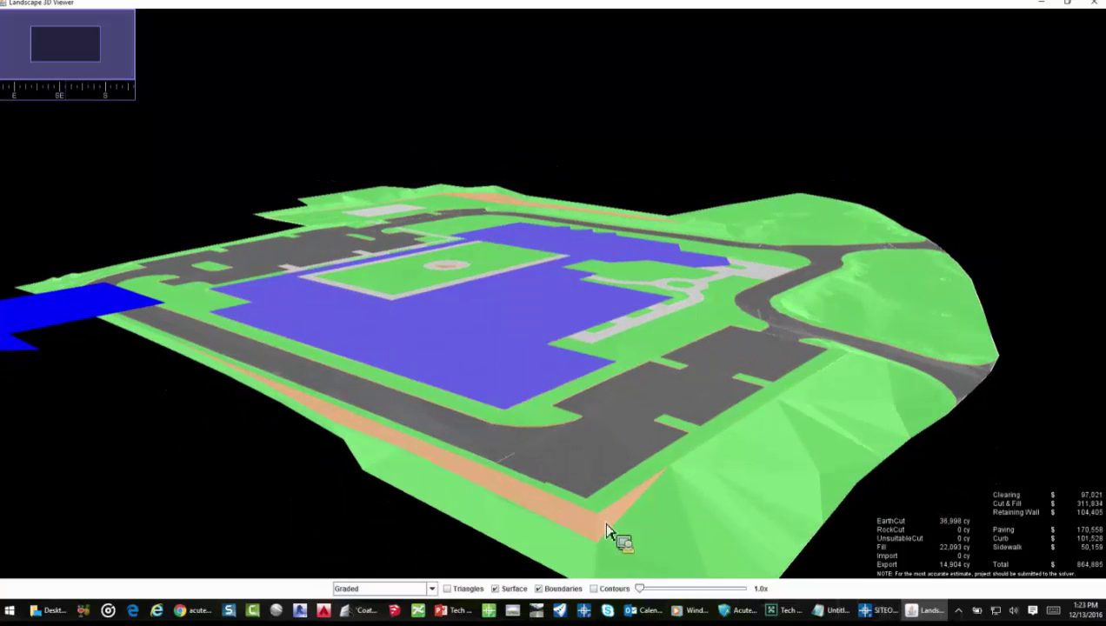
pyautogui.click(1095, 5)
pyautogui.scroll(-2, 537, 432)
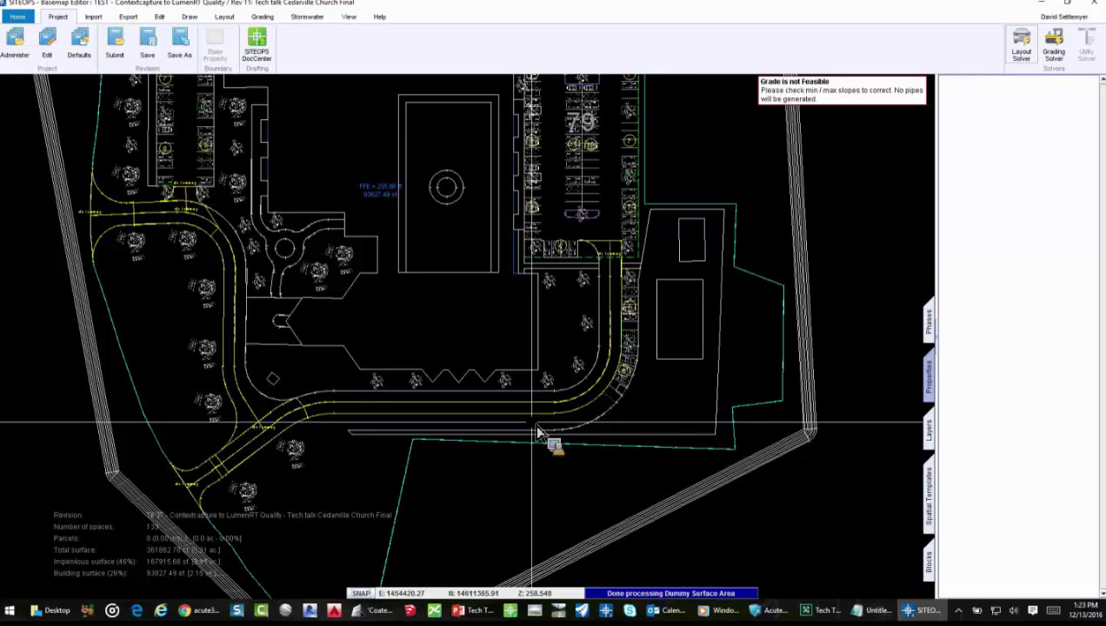
# Step: Examine the parking stalls, tree islands and drive connections of the 79-space parking area east of the building
pyautogui.click(662, 217)
pyautogui.moveTo(662, 218); pyautogui.dragTo(614, 354, button='middle')
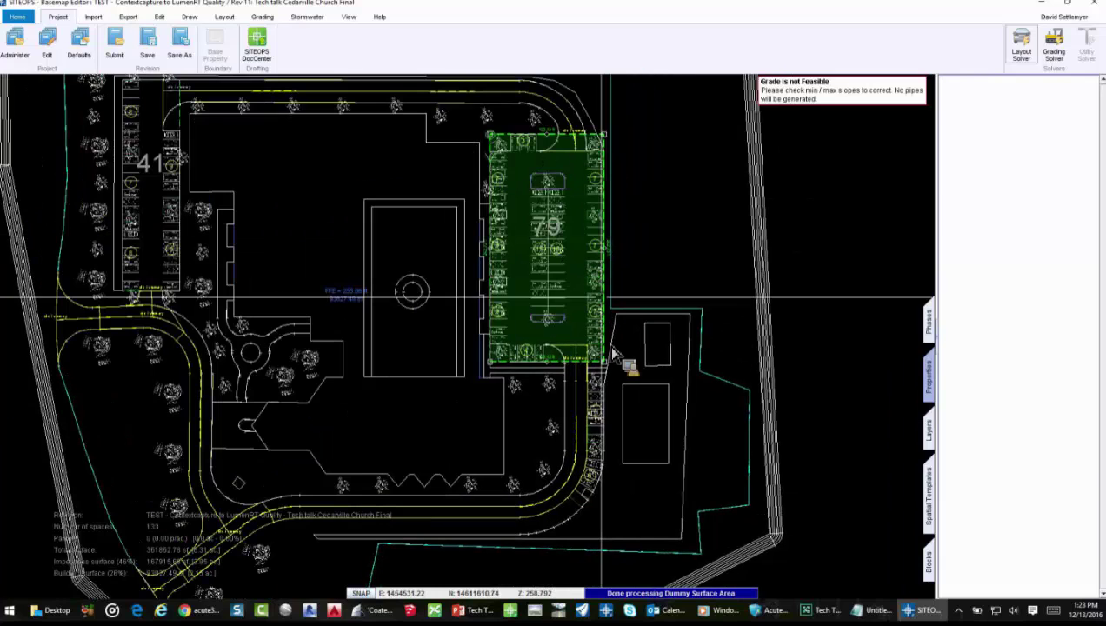
pyautogui.scroll(1, 580, 224)
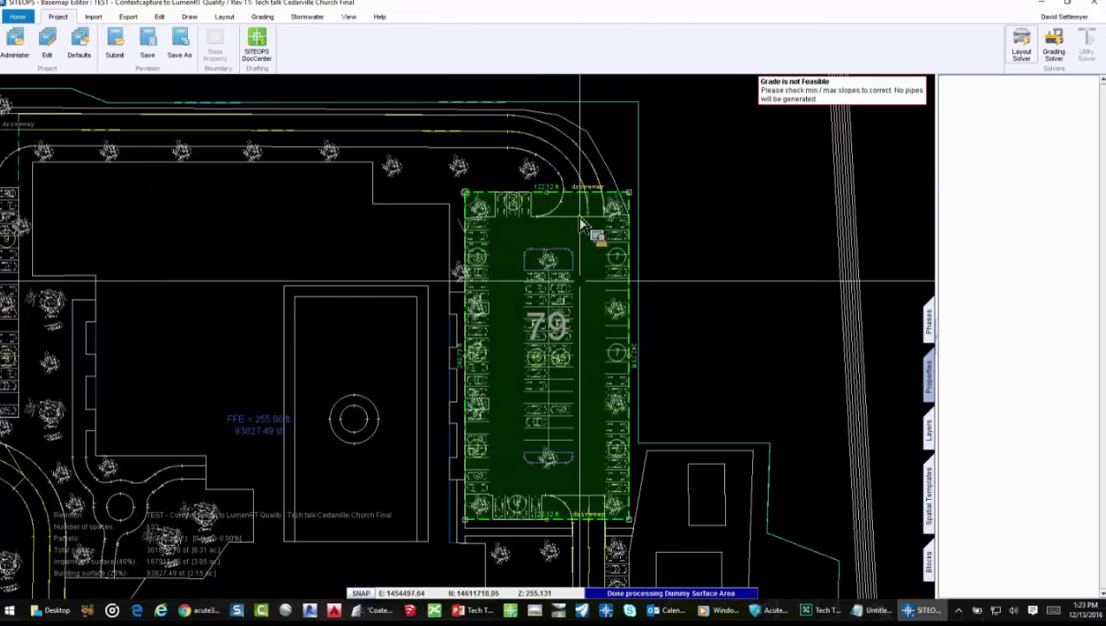
pyautogui.scroll(-2, 580, 225)
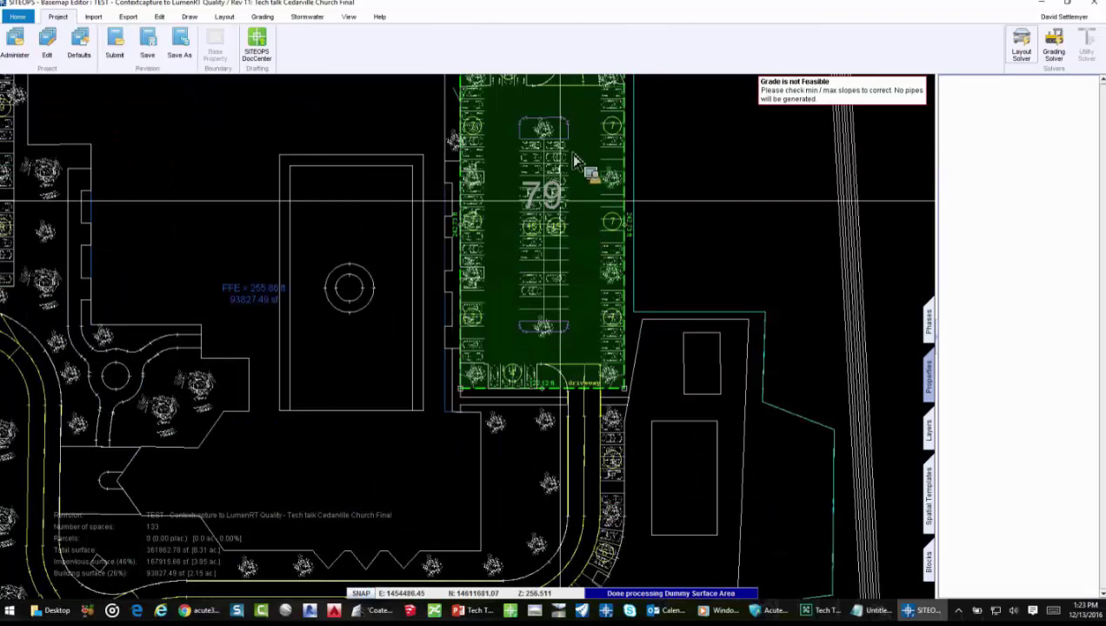
pyautogui.scroll(-3, 592, 365)
pyautogui.scroll(3, 606, 301)
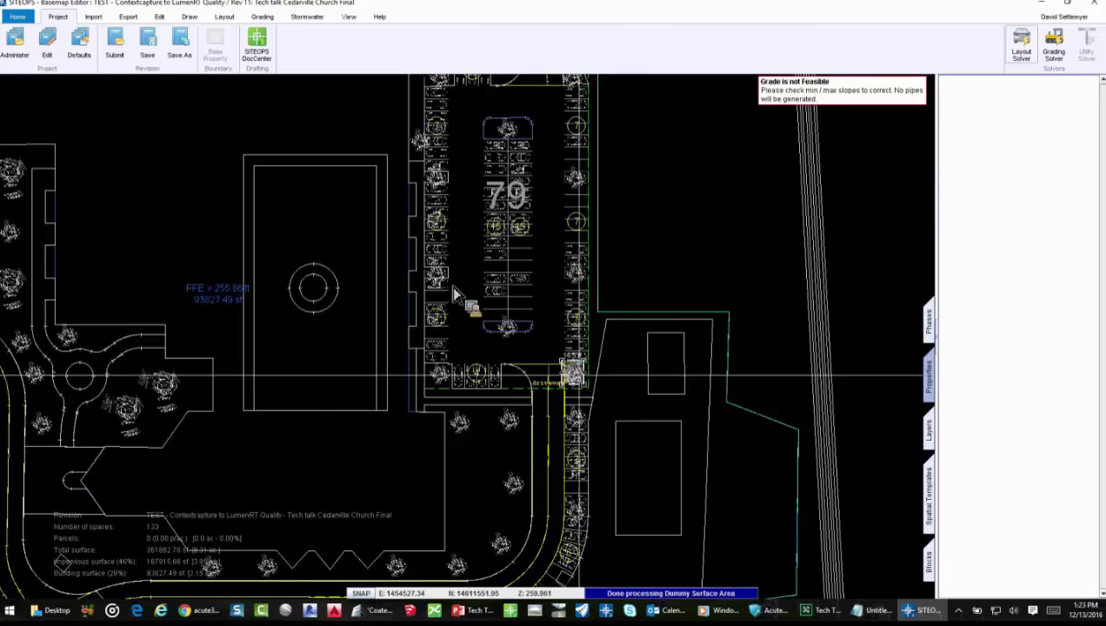
pyautogui.scroll(2, 453, 294)
pyautogui.click(433, 413)
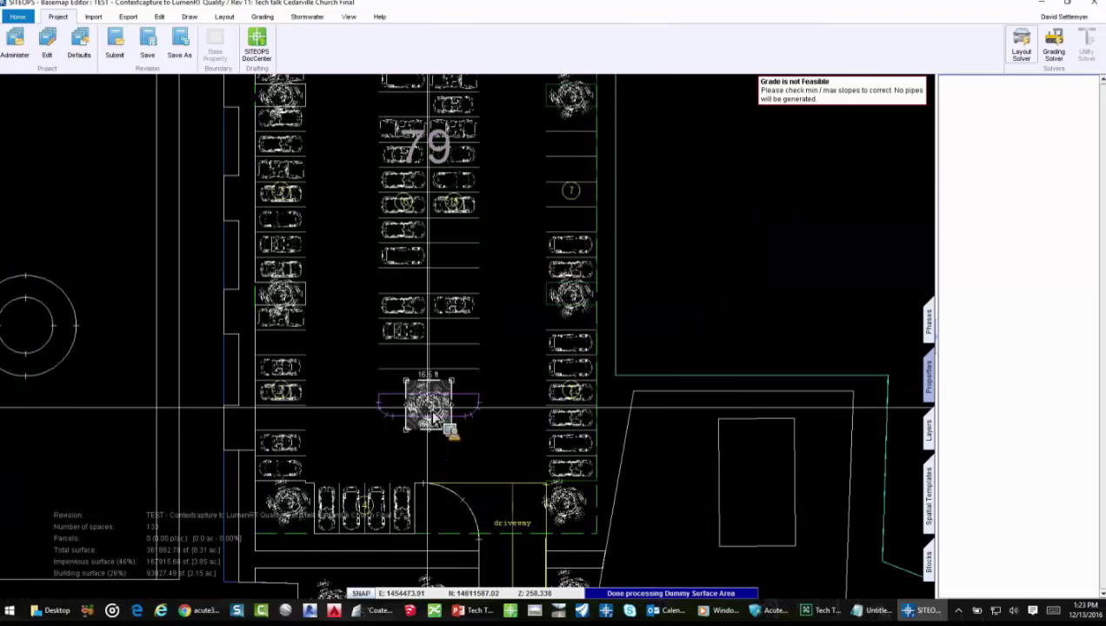
pyautogui.click(448, 317)
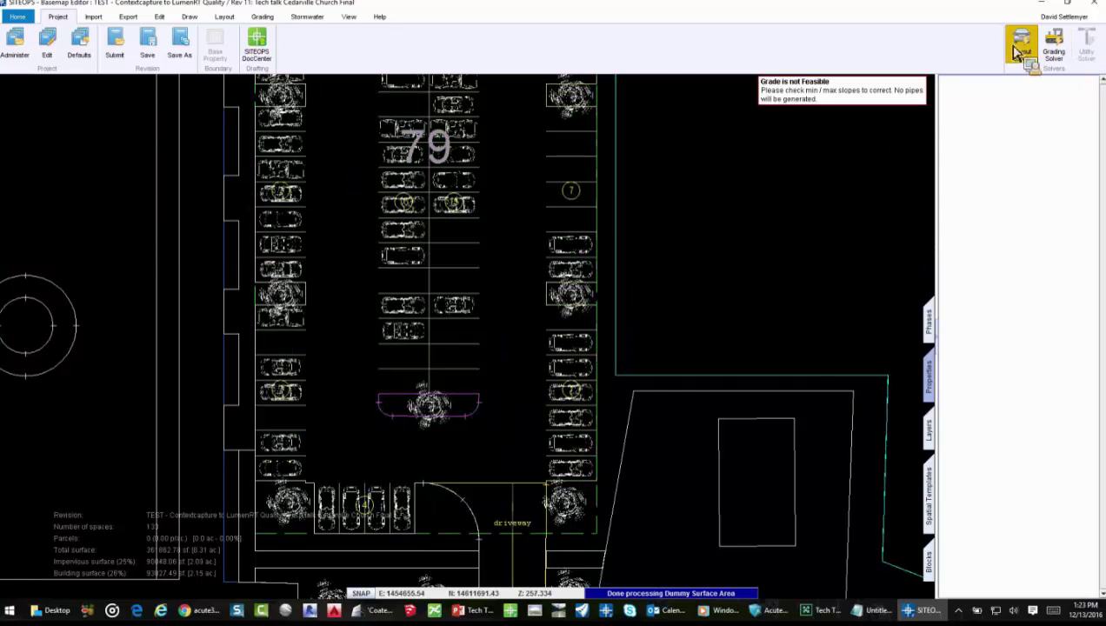
# Step: Run the Layout Solver, check the layout settings of the 79-space parking area's north side, and look over the site around the building
pyautogui.click(1021, 43)
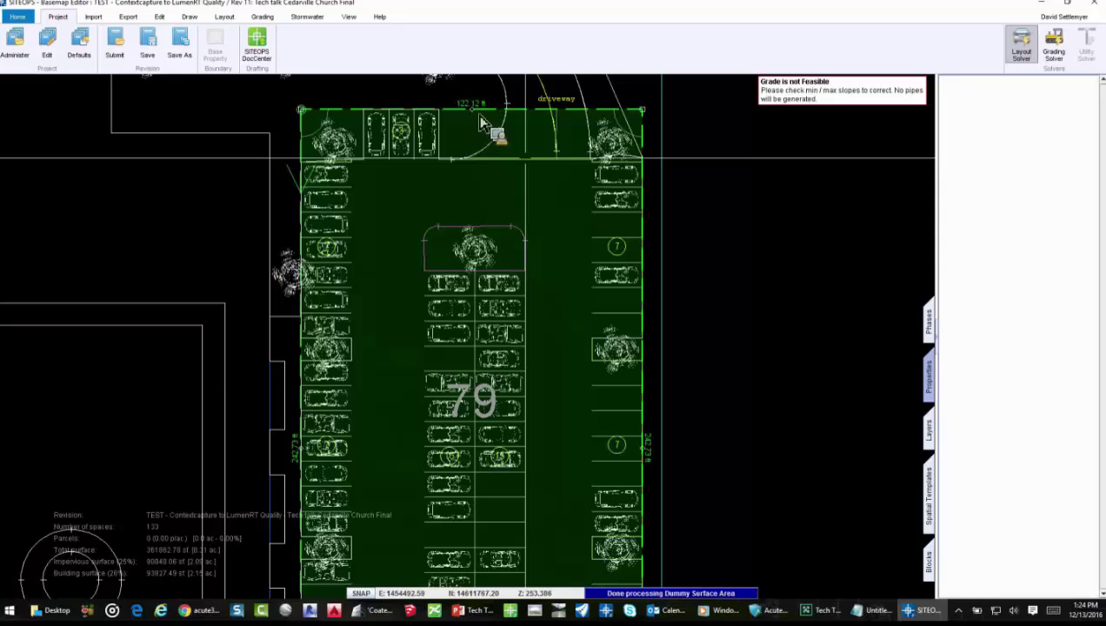
pyautogui.moveTo(476, 137); pyautogui.dragTo(477, 187)
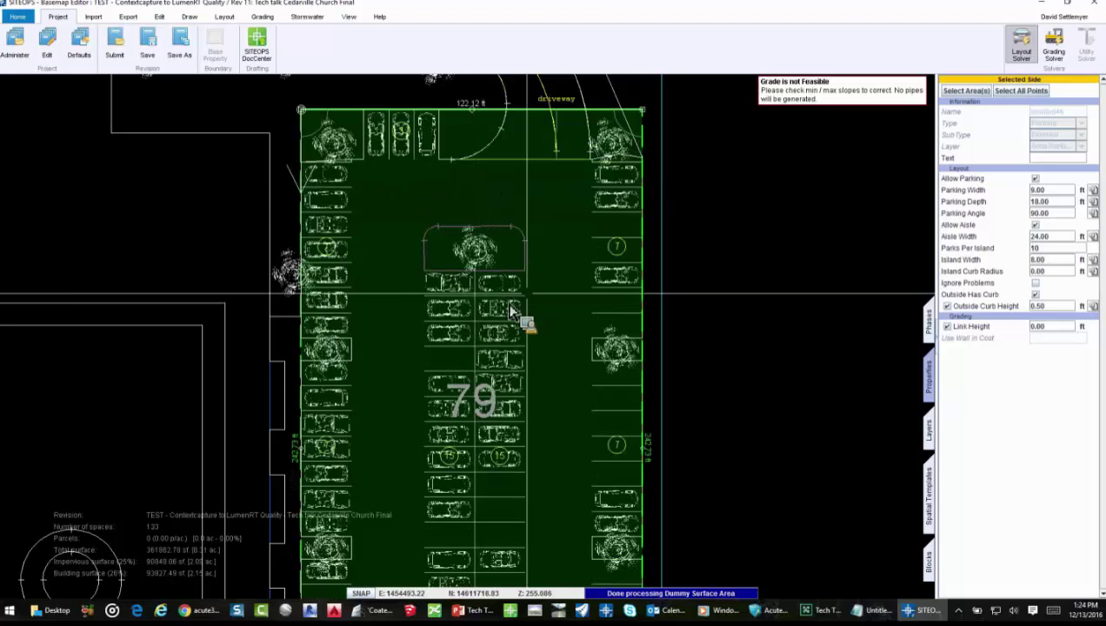
pyautogui.scroll(-3, 526, 316)
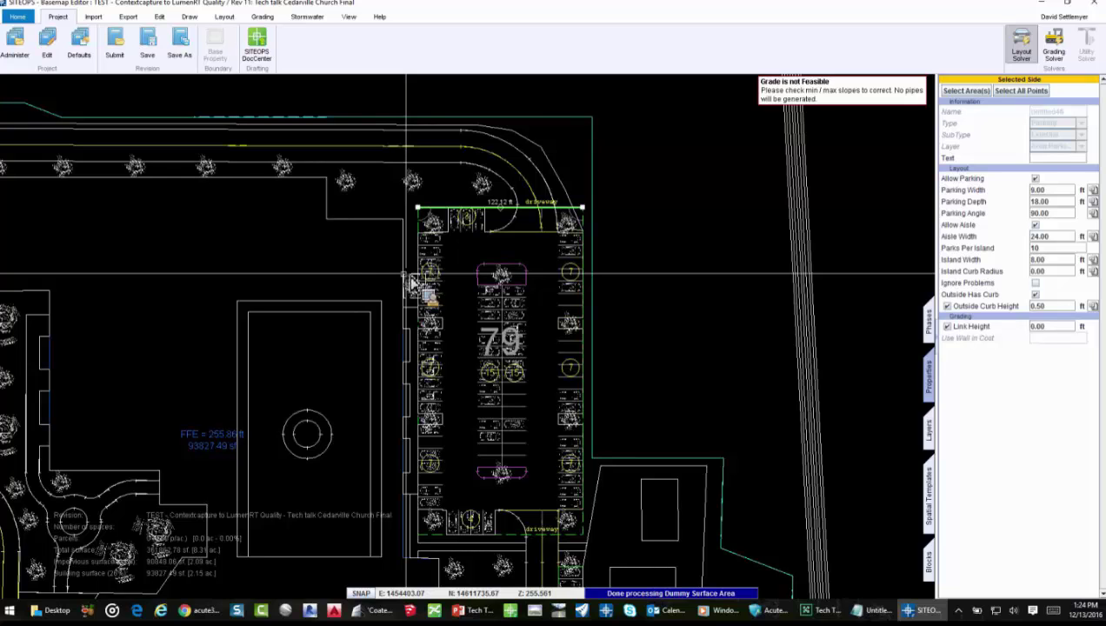
pyautogui.moveTo(383, 177)
pyautogui.mouseDown(button='middle')
pyautogui.moveTo(522, 174)
pyautogui.moveTo(631, 155)
pyautogui.mouseUp(button='middle')
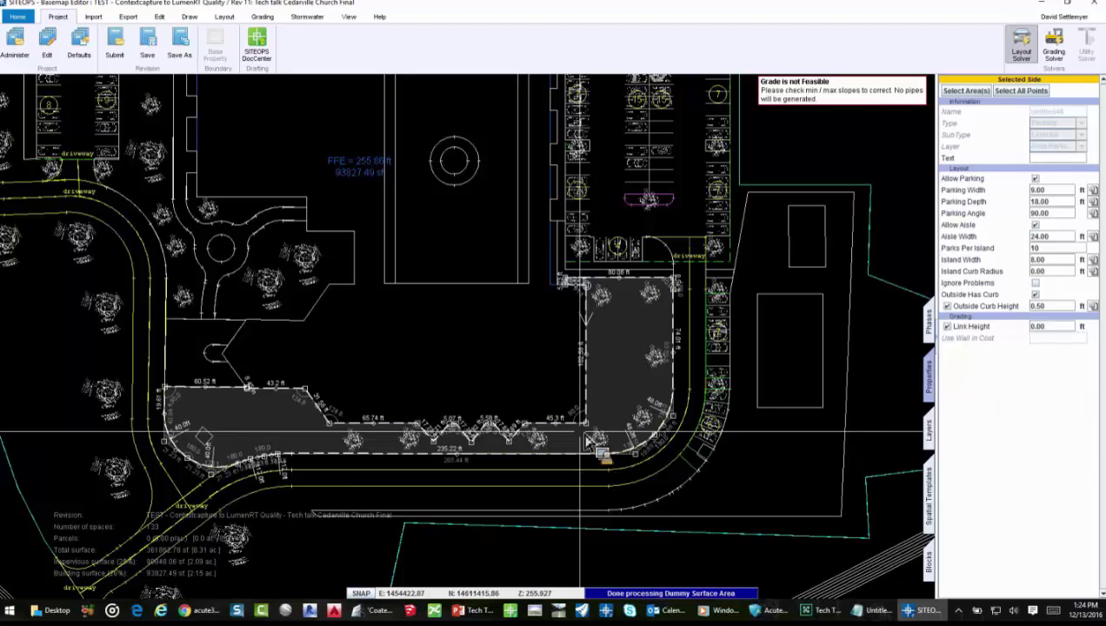
# Step: Bring up the project's revision list and select revision 14, Tech Talk Coatesville Community College
pyautogui.click(24, 57)
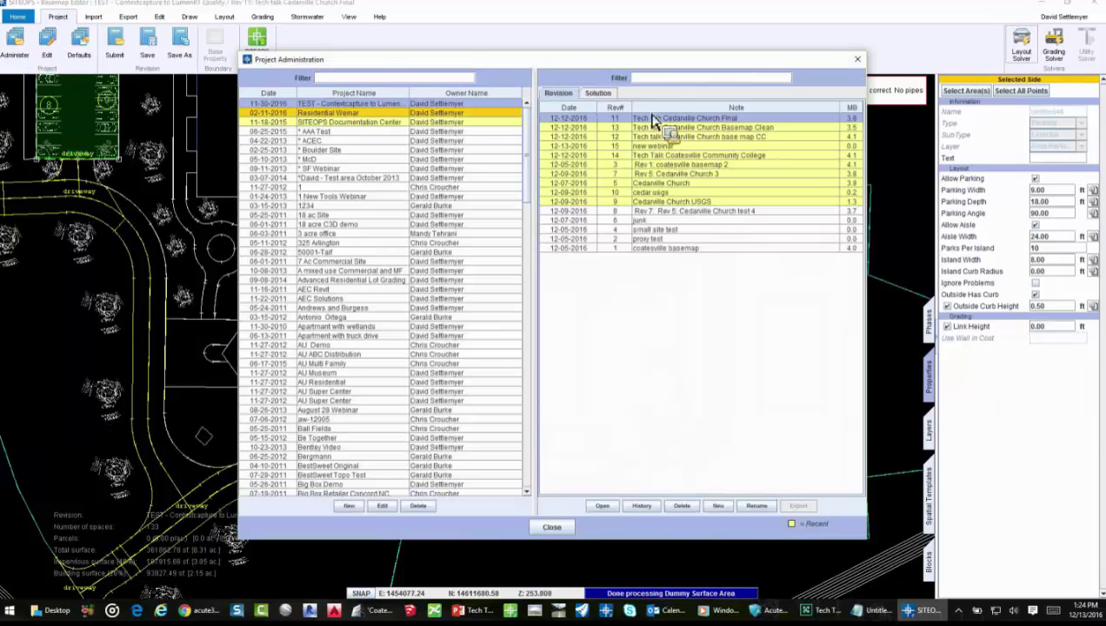
pyautogui.click(758, 157)
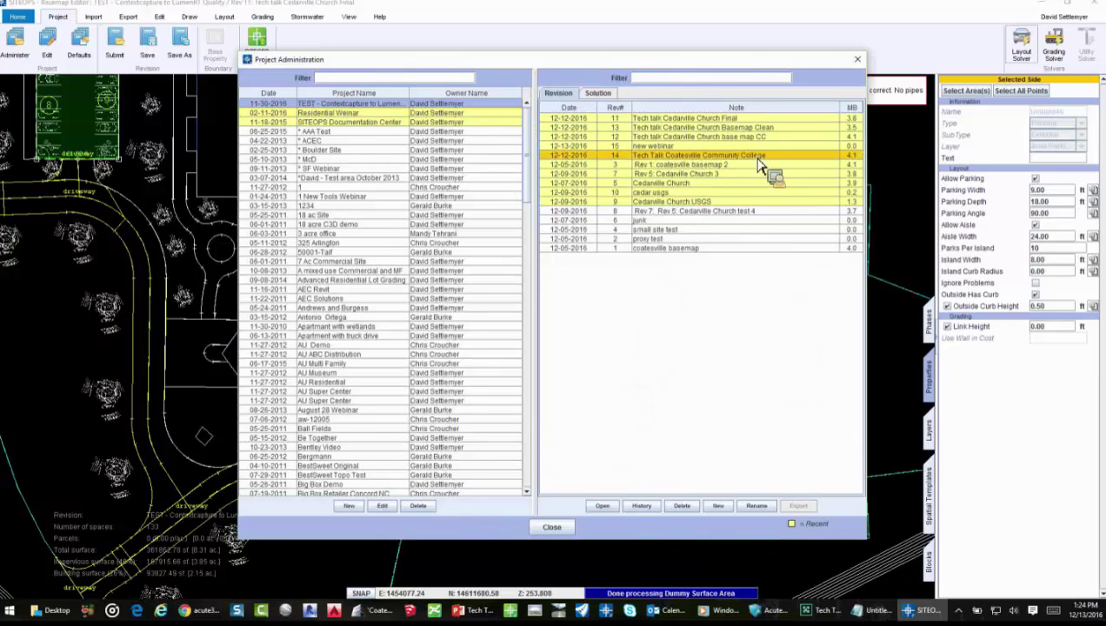
pyautogui.moveTo(761, 167); pyautogui.dragTo(762, 168)
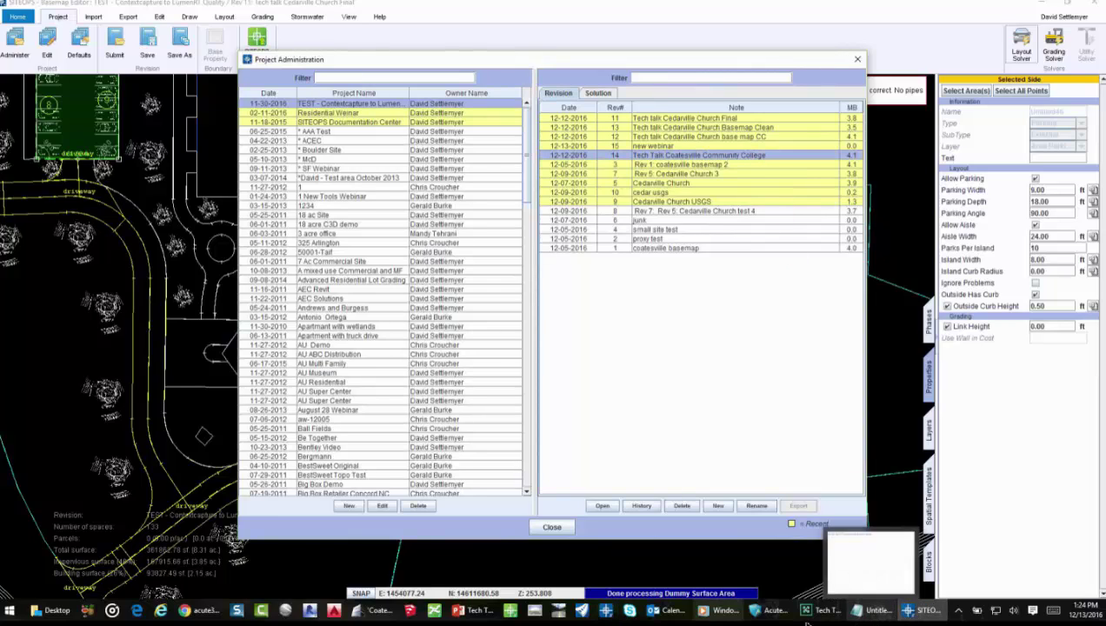
# Step: Switch to Chrome and examine the Coatesville 3D reality model, from the whole town down to the industrial buildings on the site
pyautogui.click(213, 619)
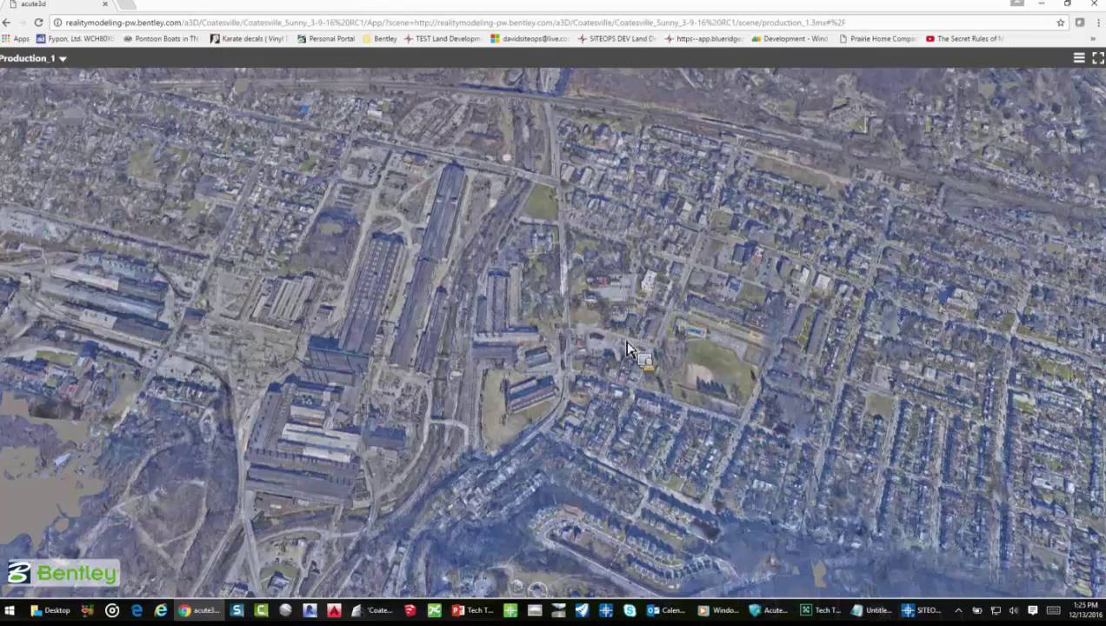
pyautogui.scroll(-3, 610, 417)
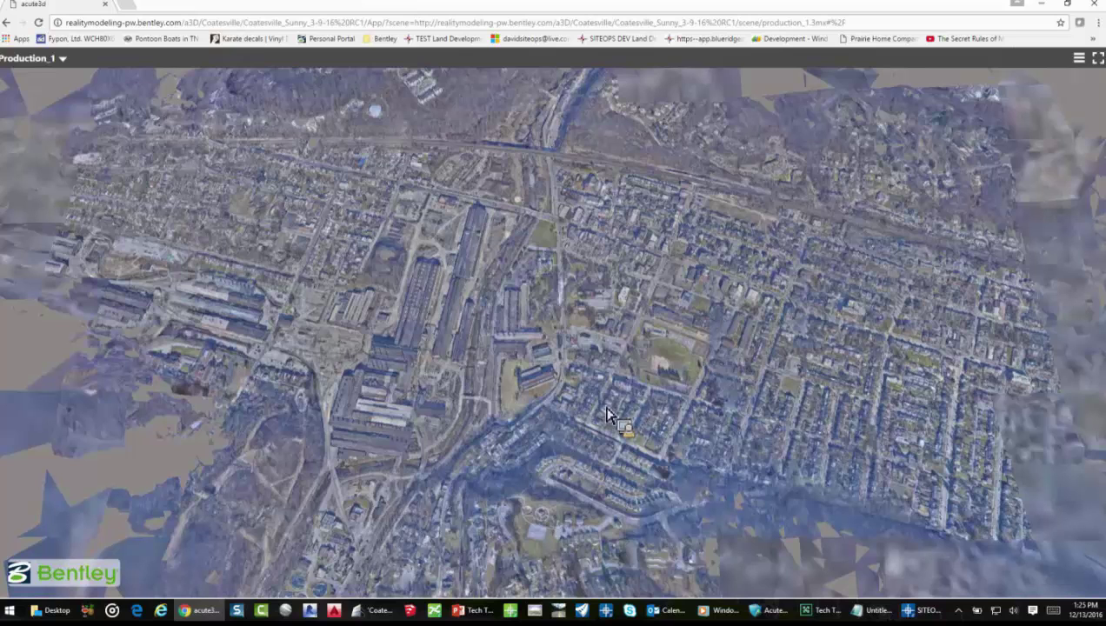
pyautogui.scroll(-2, 539, 448)
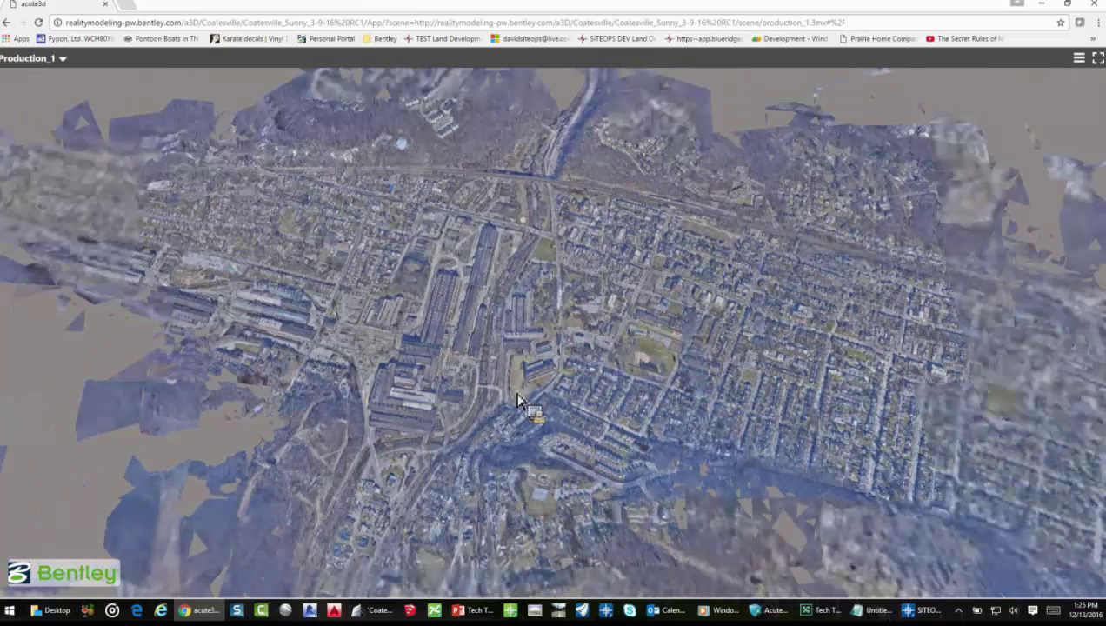
pyautogui.scroll(2, 518, 401)
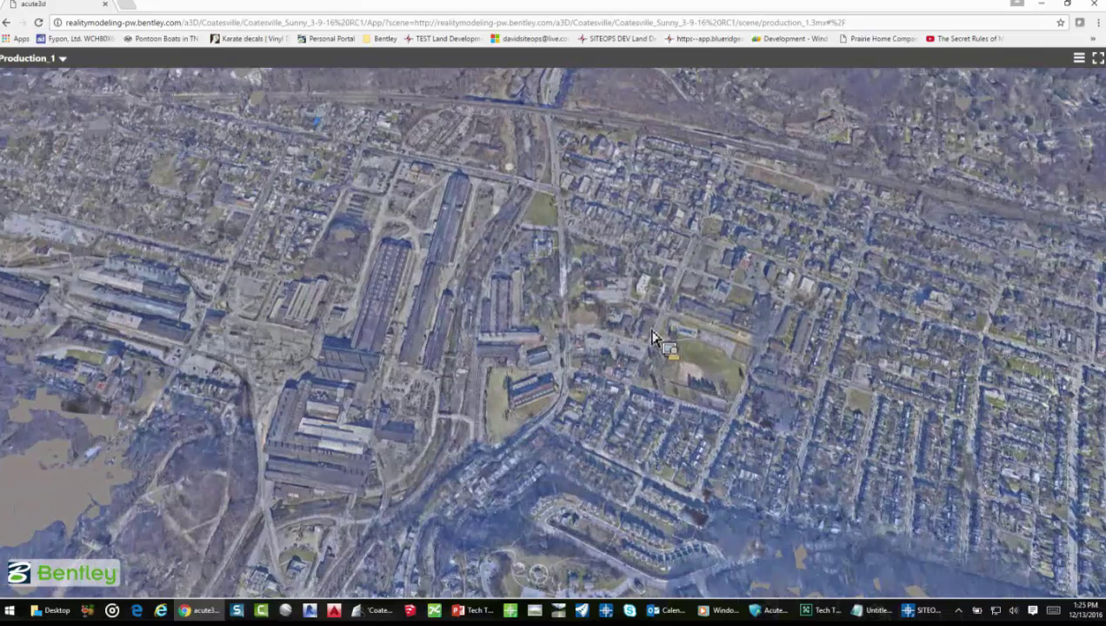
pyautogui.doubleClick(522, 300)
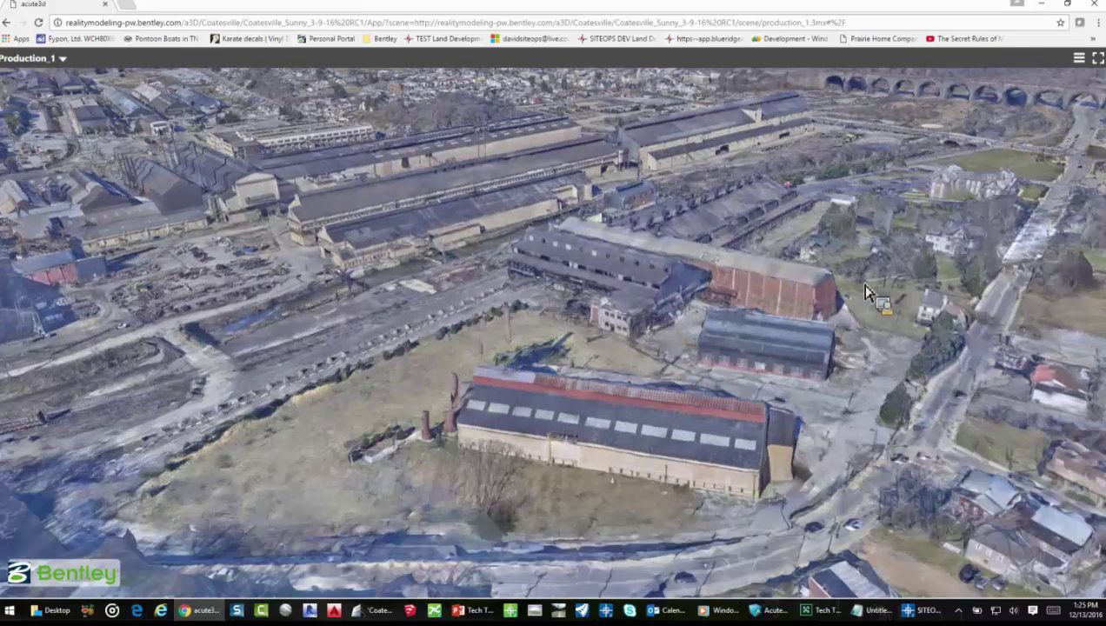
pyautogui.doubleClick(715, 268)
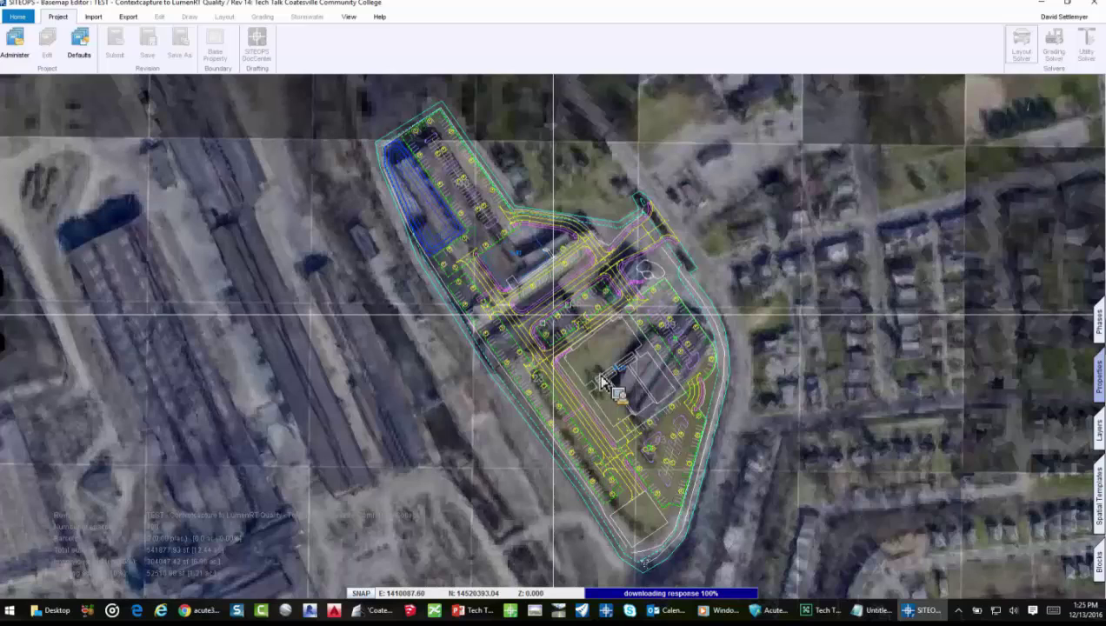
# Step: Compare the Coatesville Community College layout in SITEOPS with the aerial backdrop by turning the 3MX Layer off and back on
pyautogui.scroll(3, 604, 381)
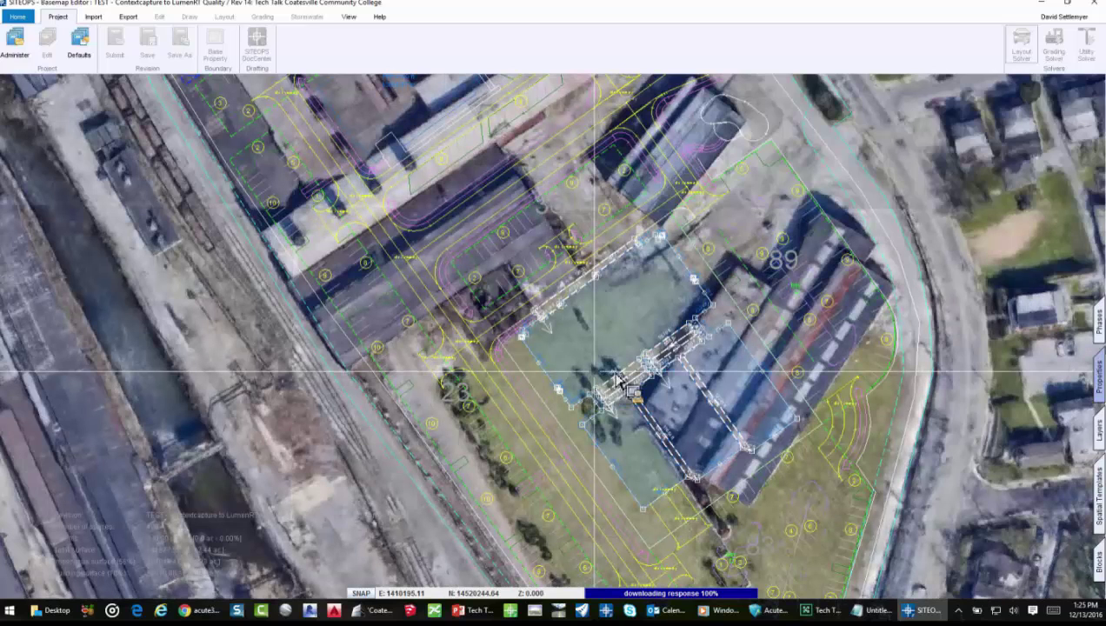
pyautogui.click(1098, 432)
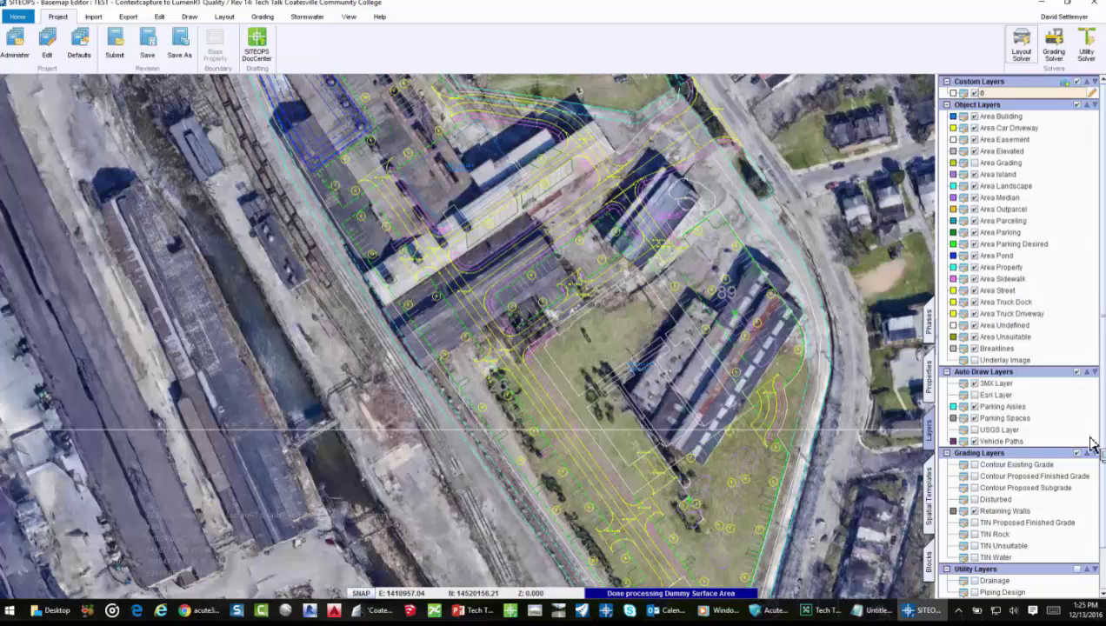
pyautogui.click(975, 395)
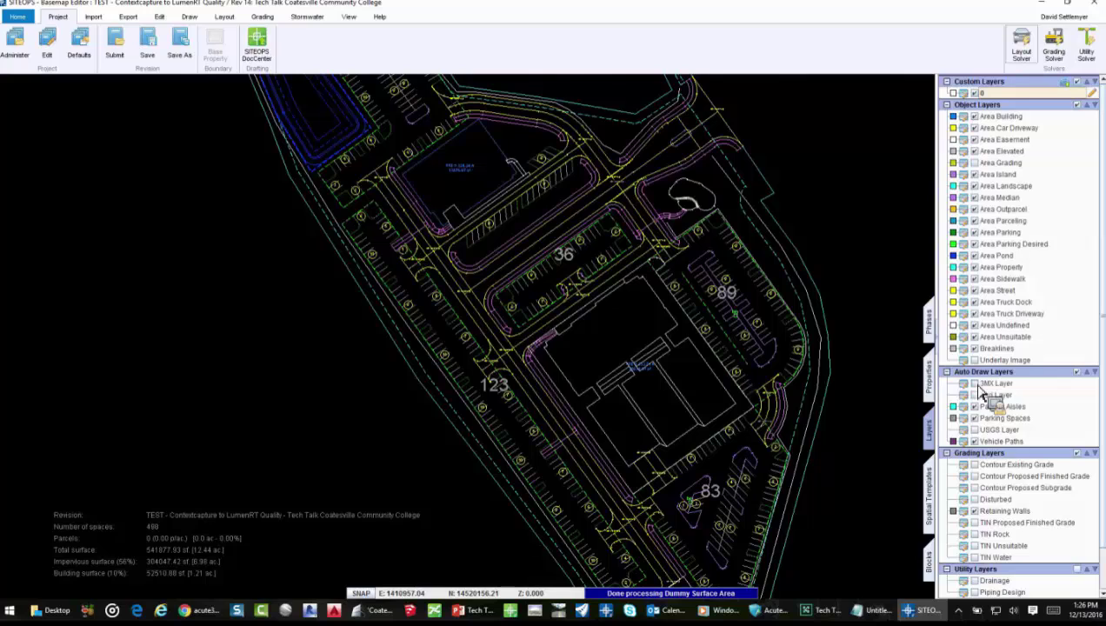
pyautogui.click(975, 395)
pyautogui.scroll(-3, 721, 341)
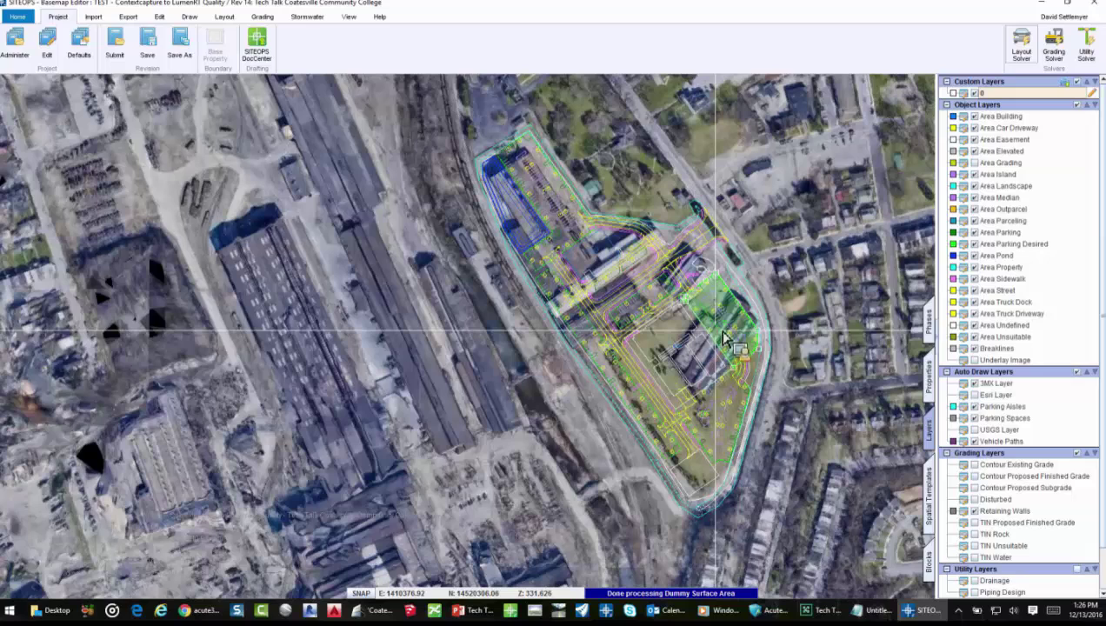
# Step: Go through the LumenRT 2015 export options with 3MX Surroundings included, up to the 3MX quality choice, and cancel the export
pyautogui.click(127, 17)
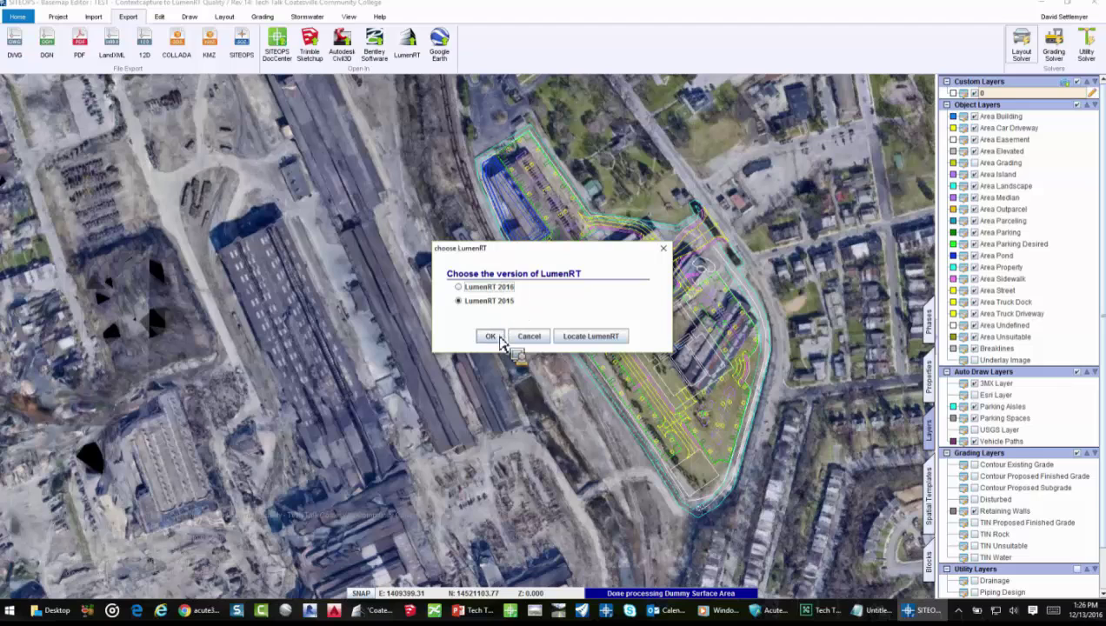
pyautogui.press('Return')
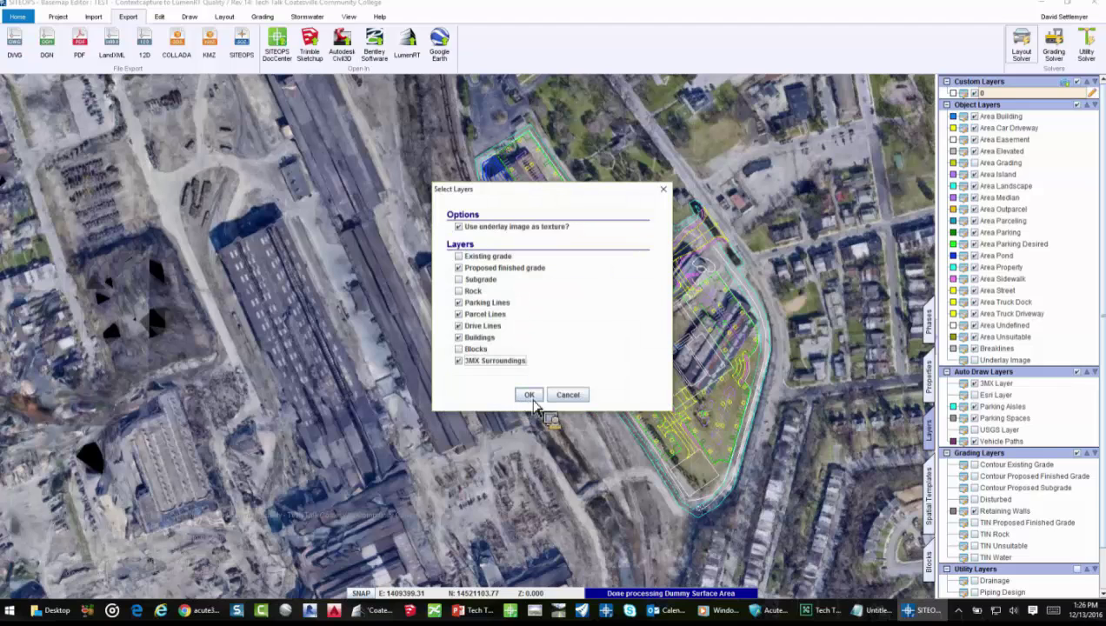
pyautogui.click(527, 396)
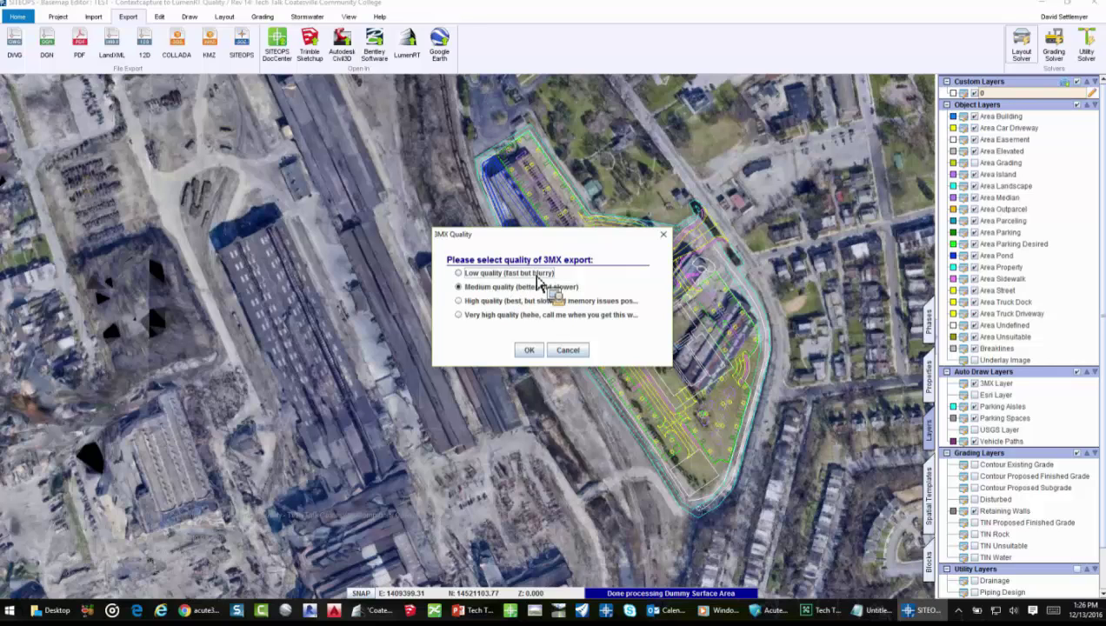
pyautogui.click(568, 351)
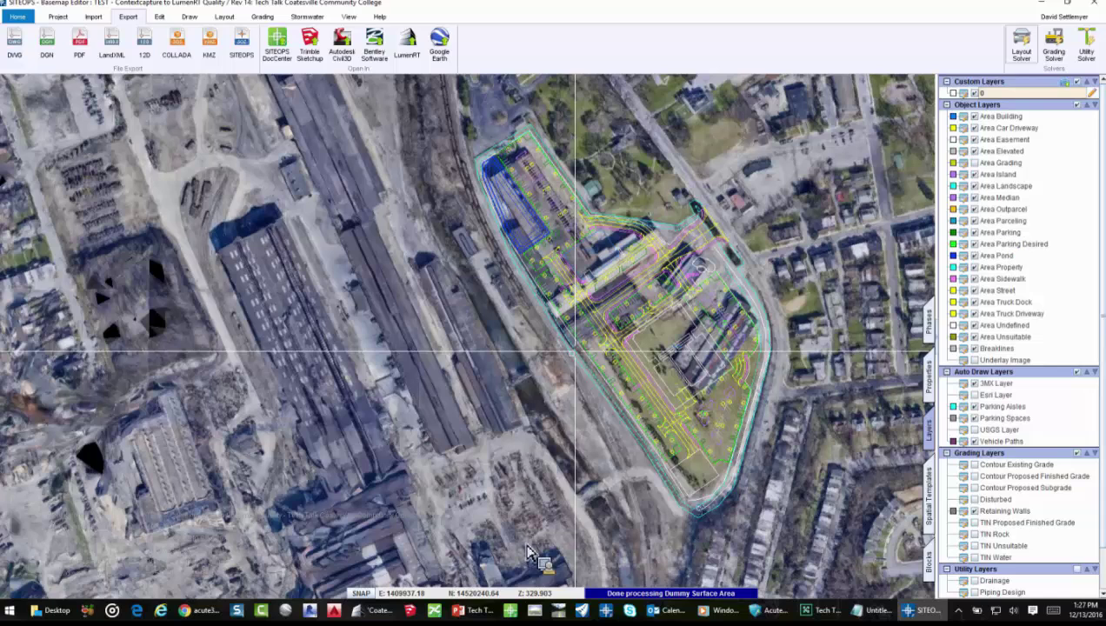
# Step: Switch to LumenRT and examine the rendered Coatesville Community College scene, including its buildings, parking lots, circular plaza and surroundings
pyautogui.click(382, 611)
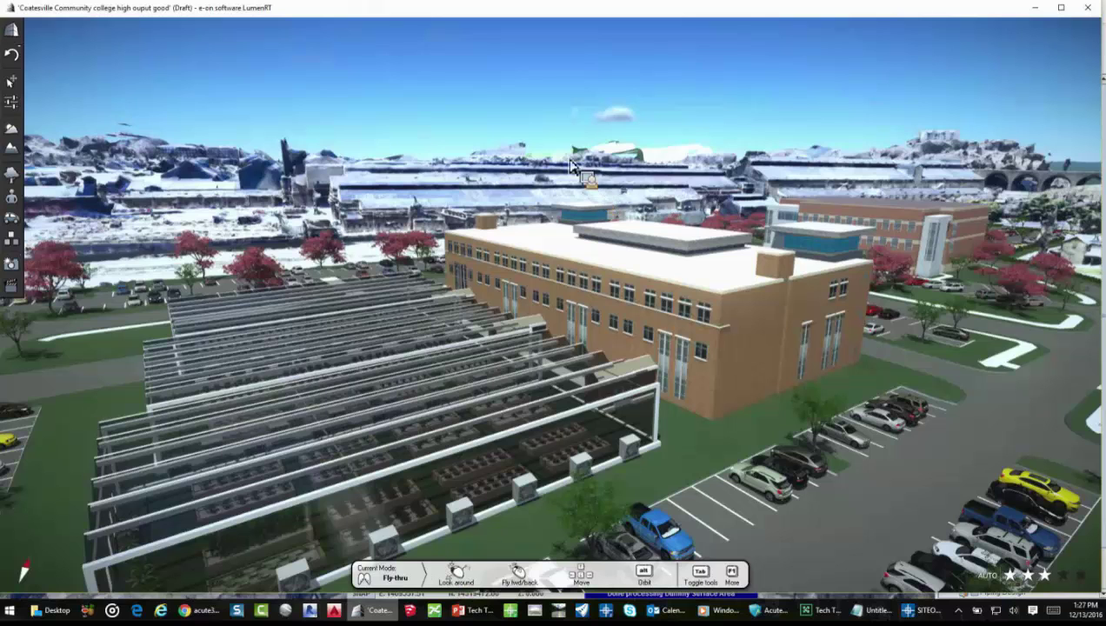
pyautogui.keyDown('ctrl'); pyautogui.scroll(-10, 557, 144); pyautogui.keyUp('ctrl')
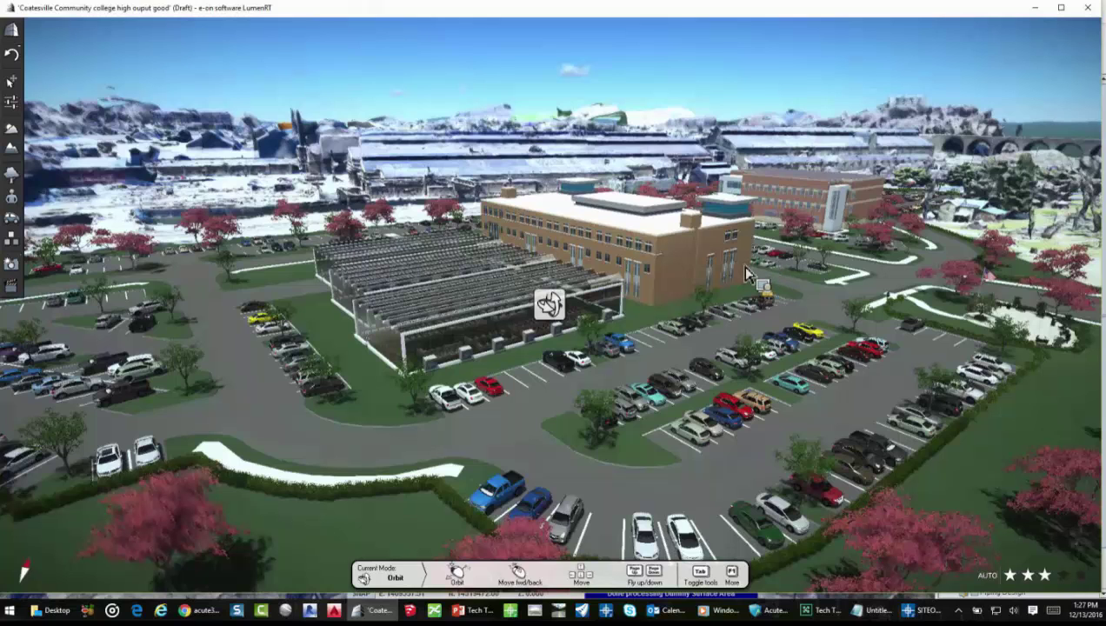
pyautogui.keyDown('ctrl'); pyautogui.scroll(10, 761, 278); pyautogui.keyUp('ctrl')
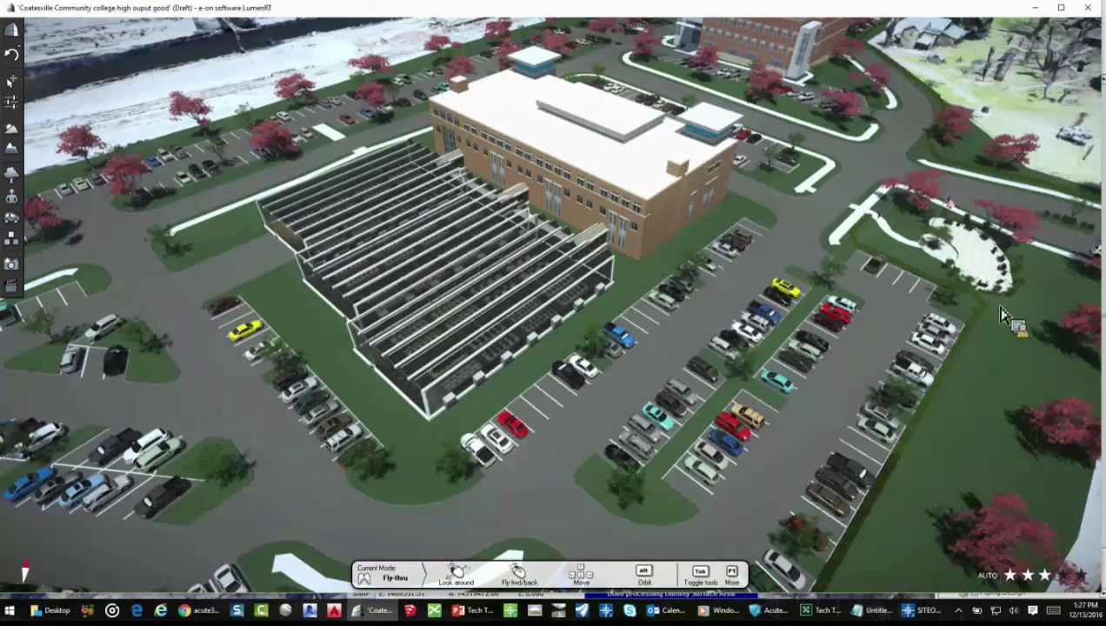
pyautogui.moveTo(1006, 317); pyautogui.dragTo(983, 200)
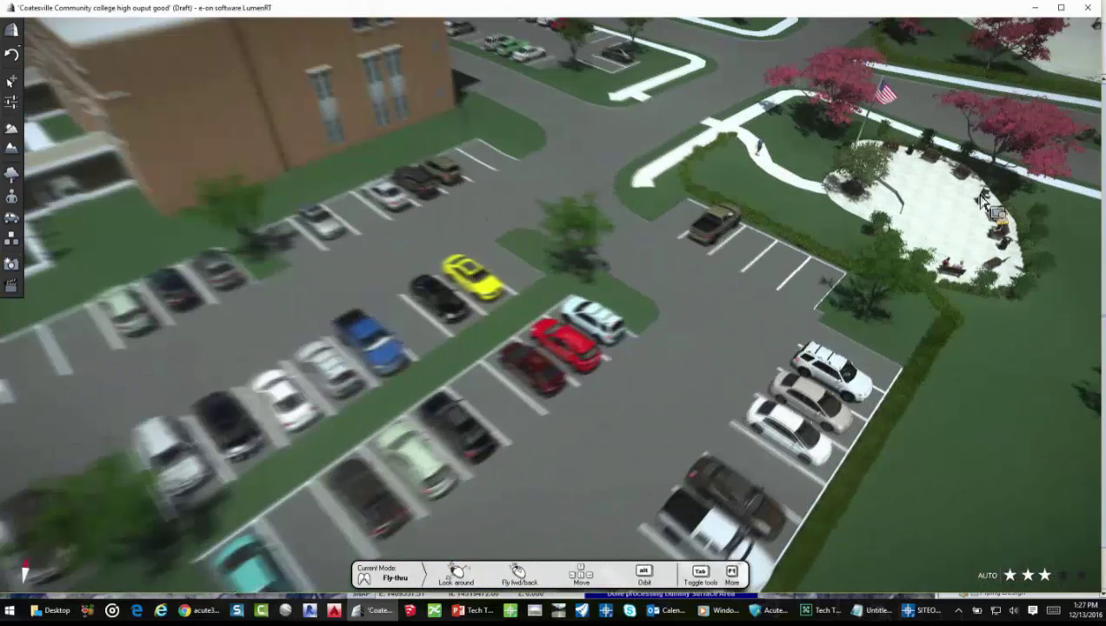
pyautogui.scroll(5, 690, 142)
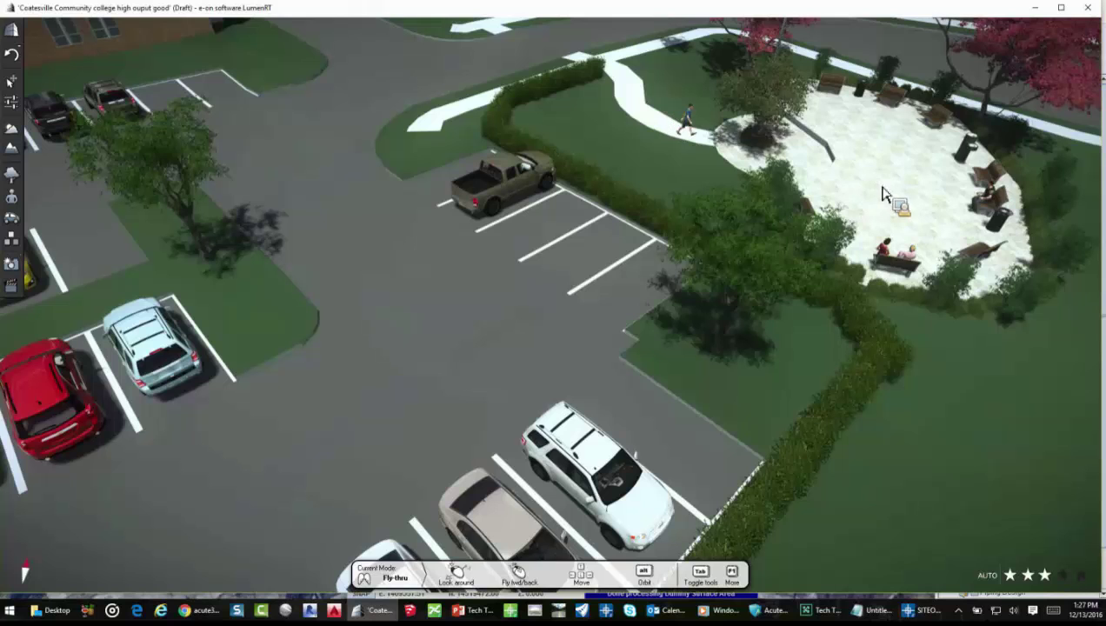
pyautogui.scroll(-5, 882, 193)
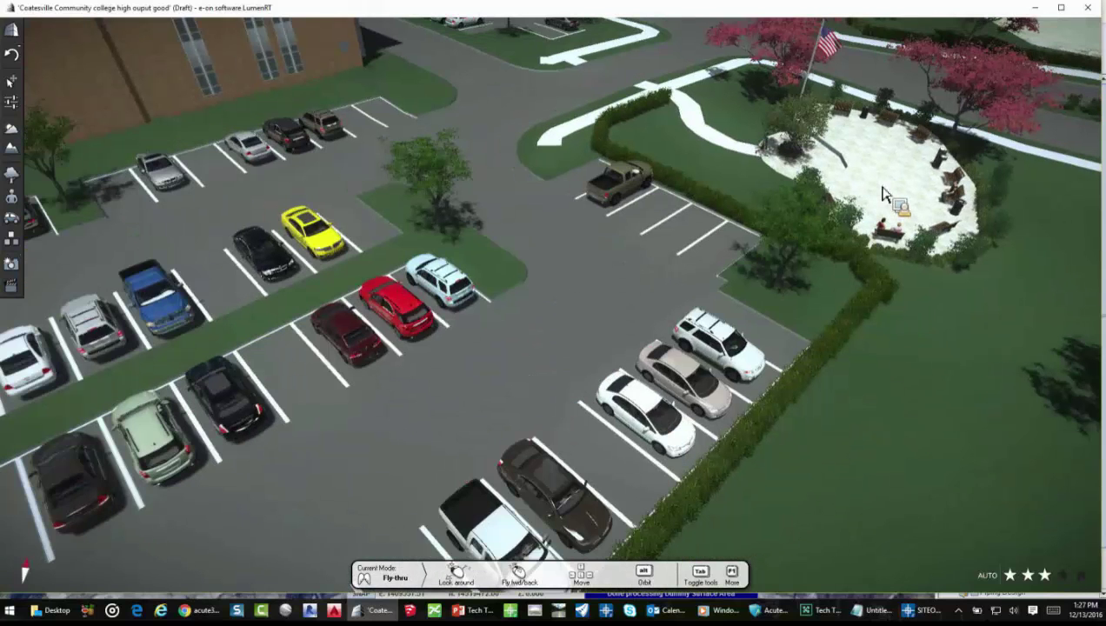
pyautogui.scroll(-5, 900, 187)
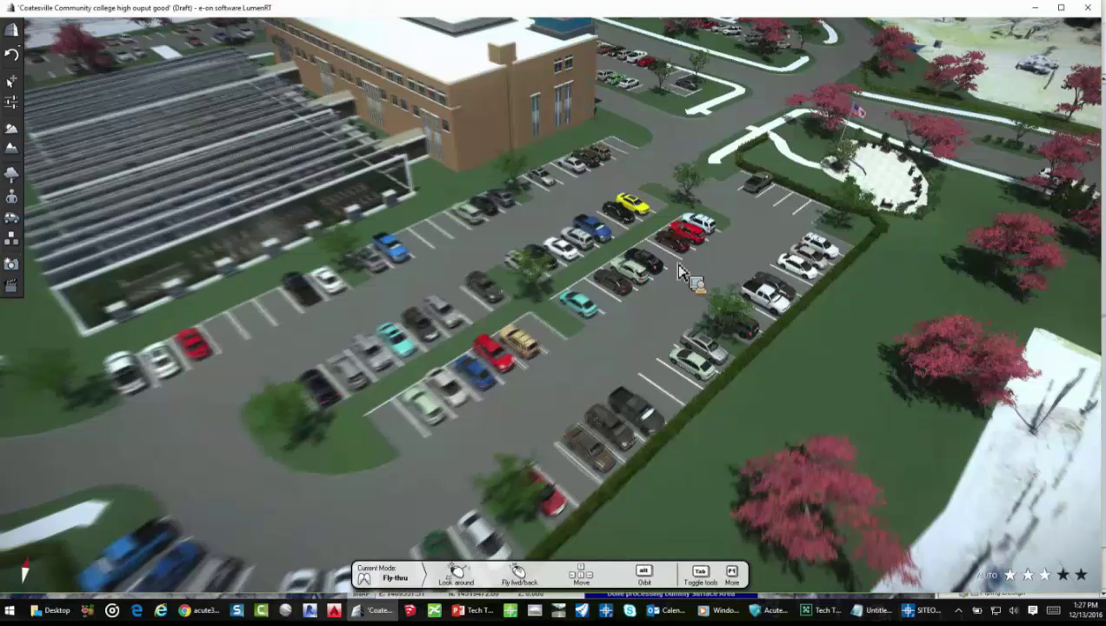
pyautogui.scroll(-5, 419, 220)
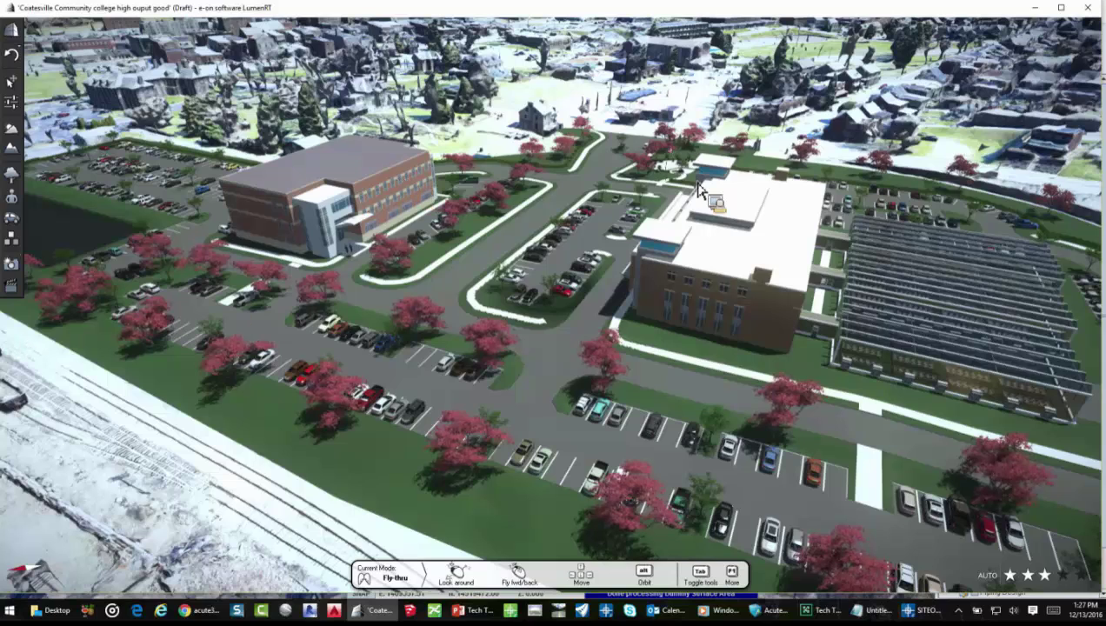
# Step: Examine the greenhouse garden beds in the rendered scene, and review the Clip 1 keyframes of the site overview and circular plaza
pyautogui.keyDown('alt'); pyautogui.moveTo(700, 191); pyautogui.dragTo(700, 191); pyautogui.keyUp('alt')
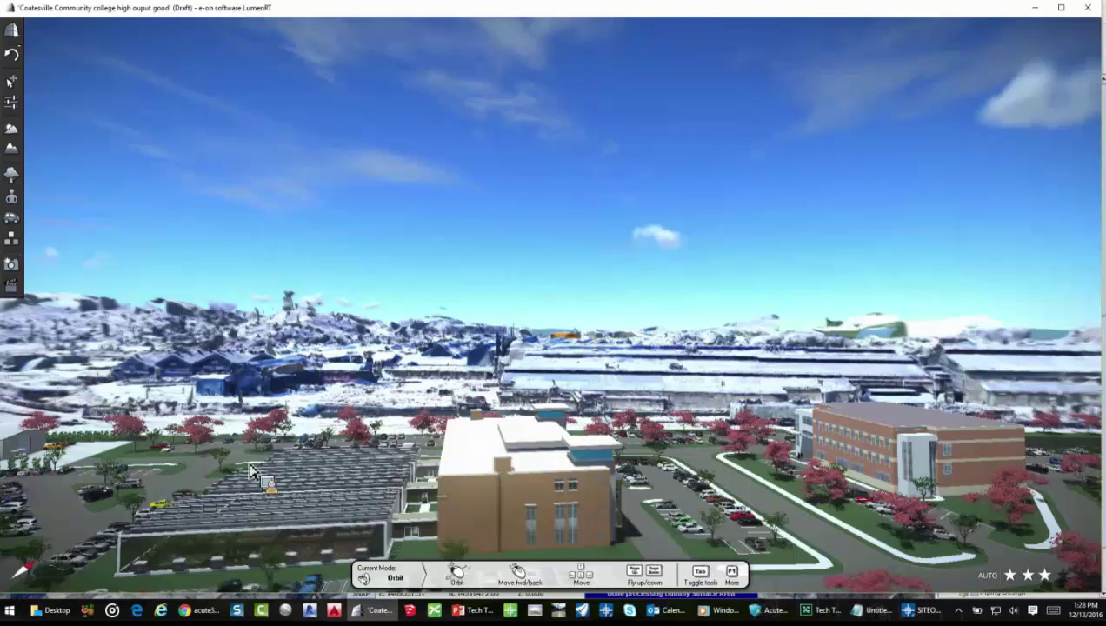
pyautogui.scroll(3, 287, 526)
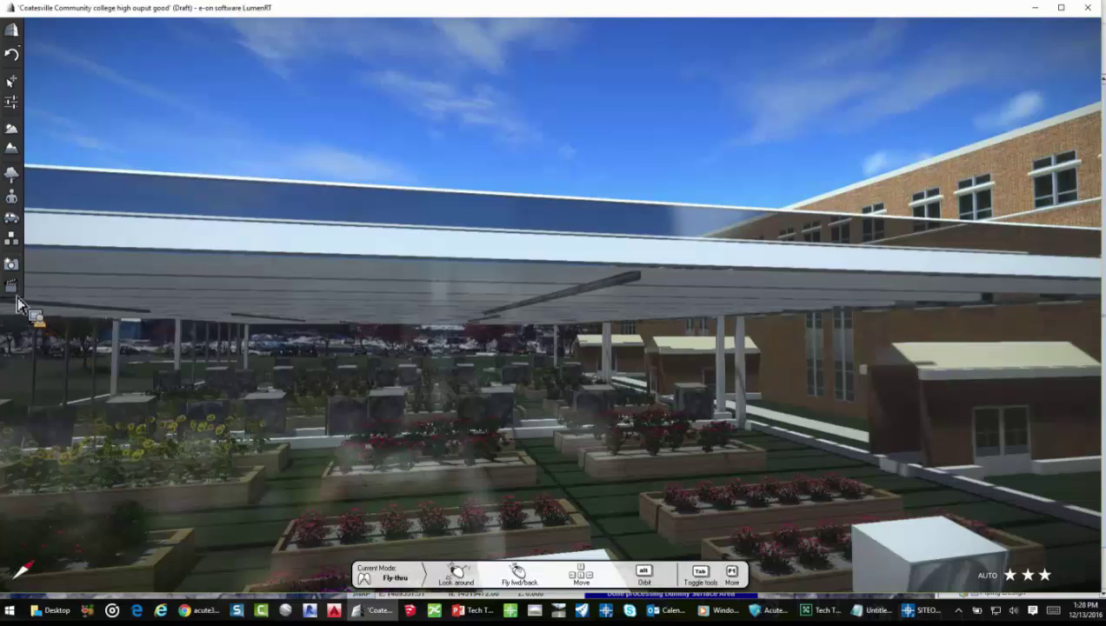
pyautogui.click(11, 286)
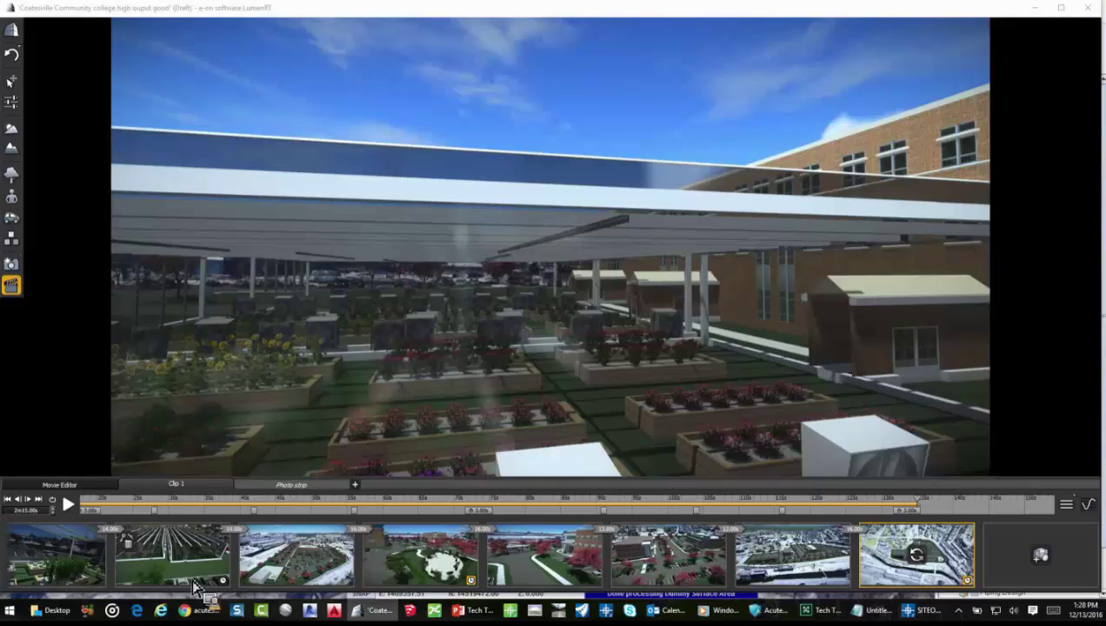
pyautogui.click(193, 581)
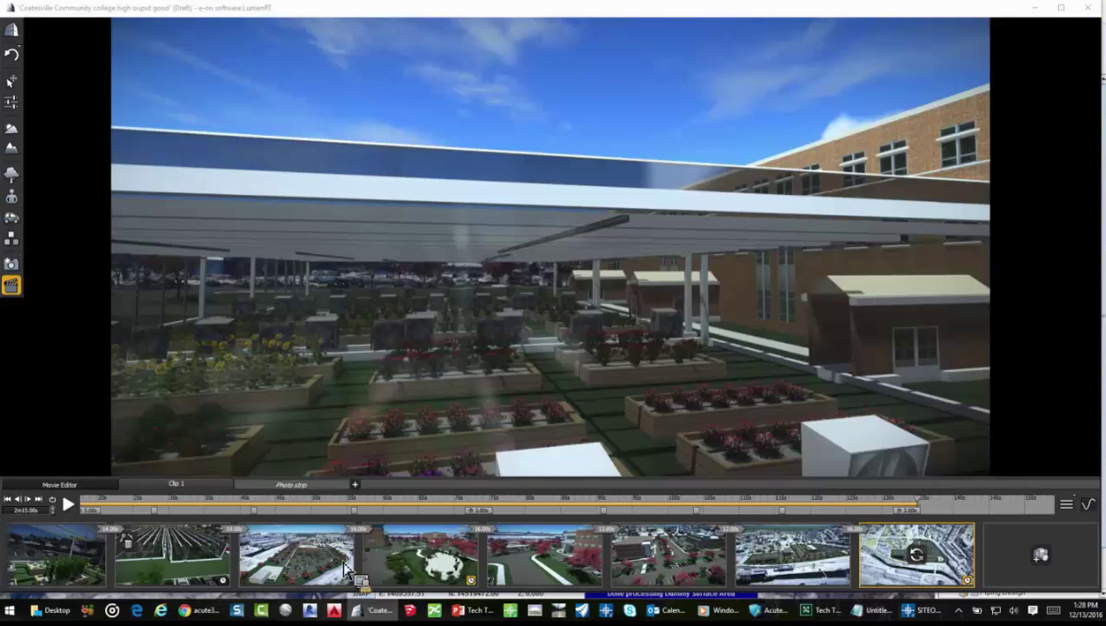
pyautogui.click(428, 570)
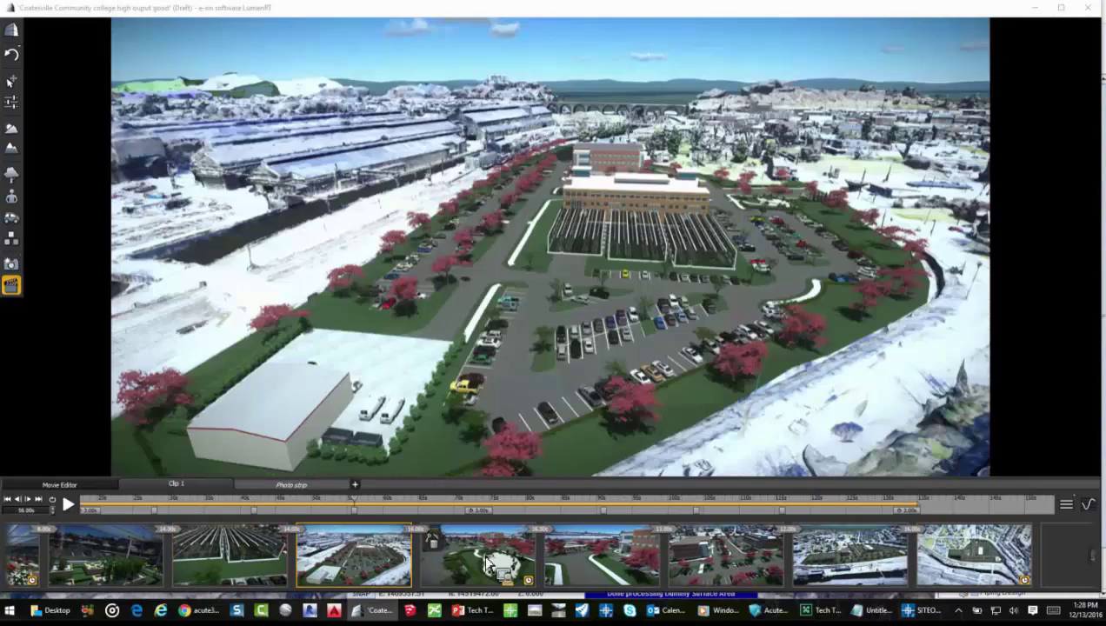
pyautogui.click(487, 565)
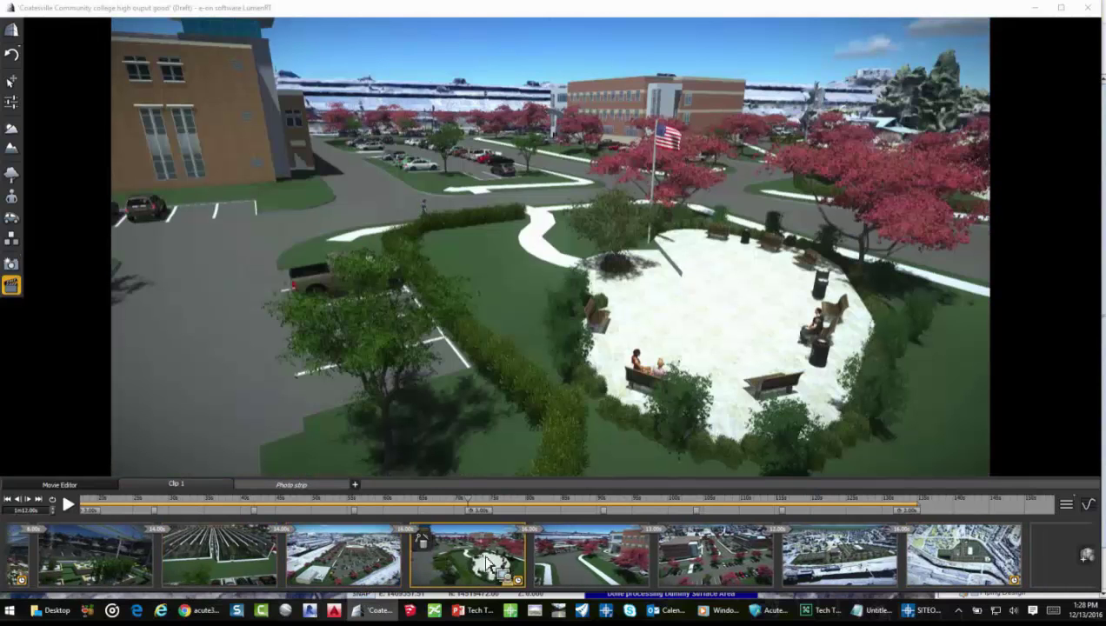
# Step: Switch to Windows Media Player, play the Coatesville Community College video from the greenhouse to the brick building, and pause it
pyautogui.moveTo(720, 615)
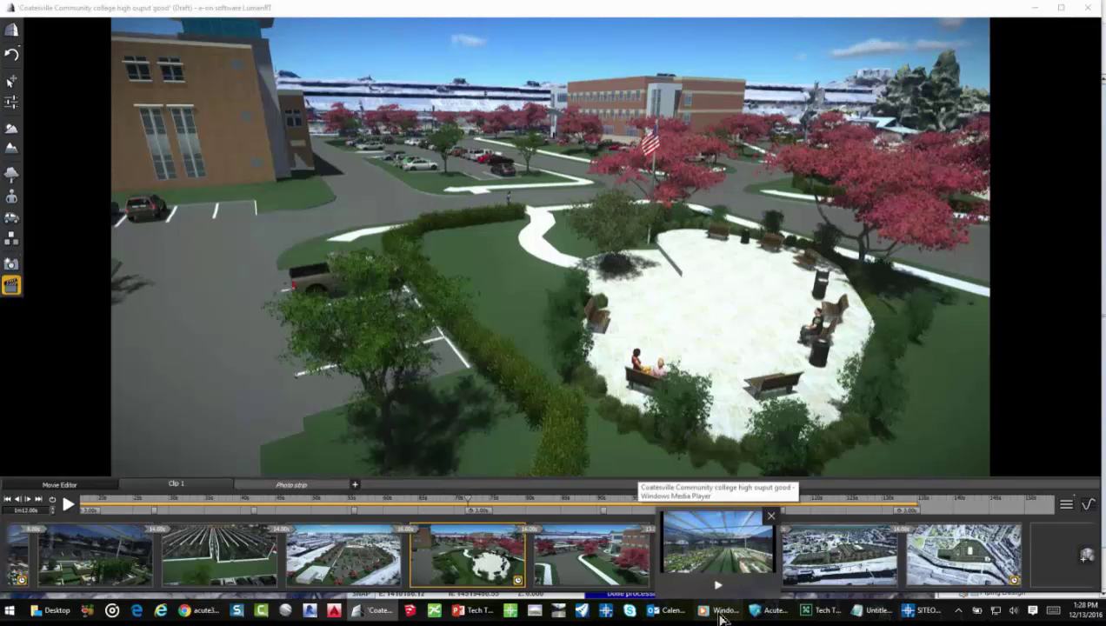
pyautogui.click(720, 615)
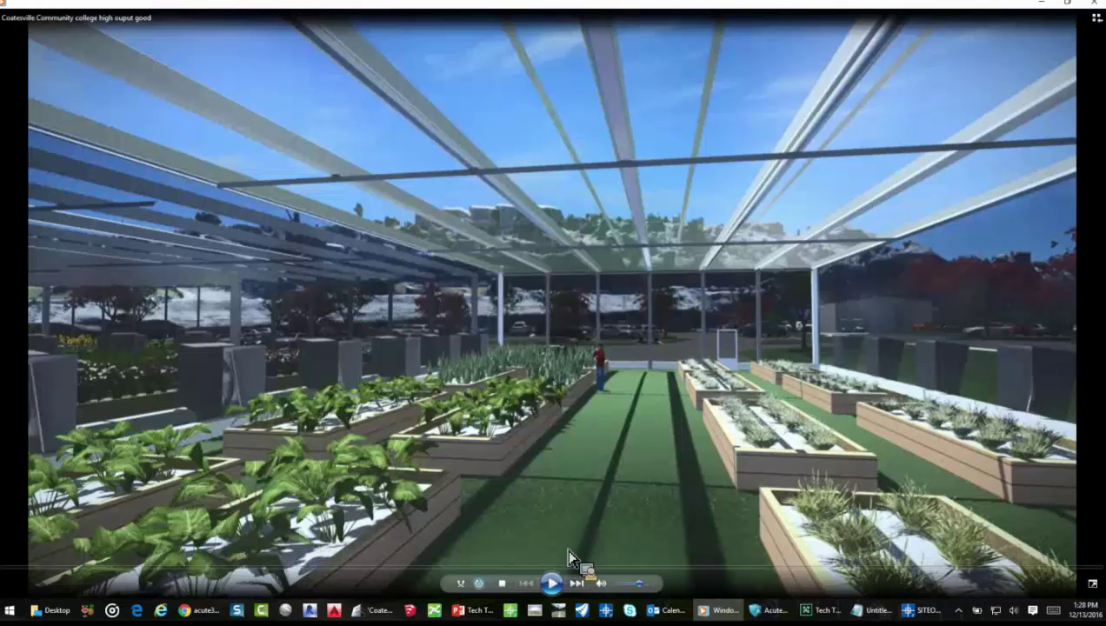
pyautogui.click(553, 584)
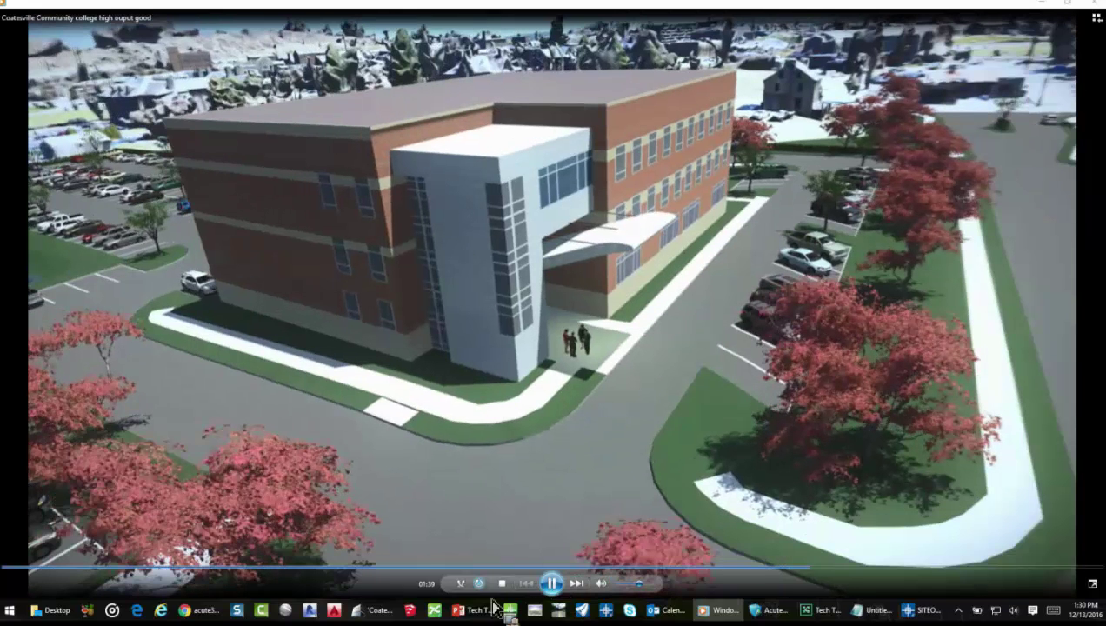
pyautogui.click(553, 585)
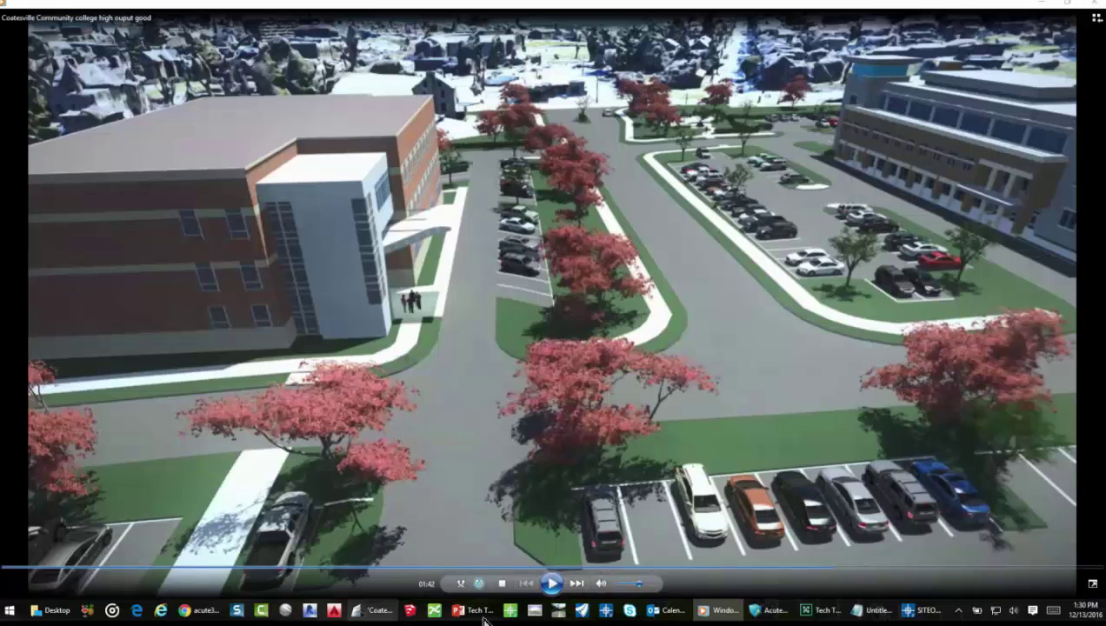
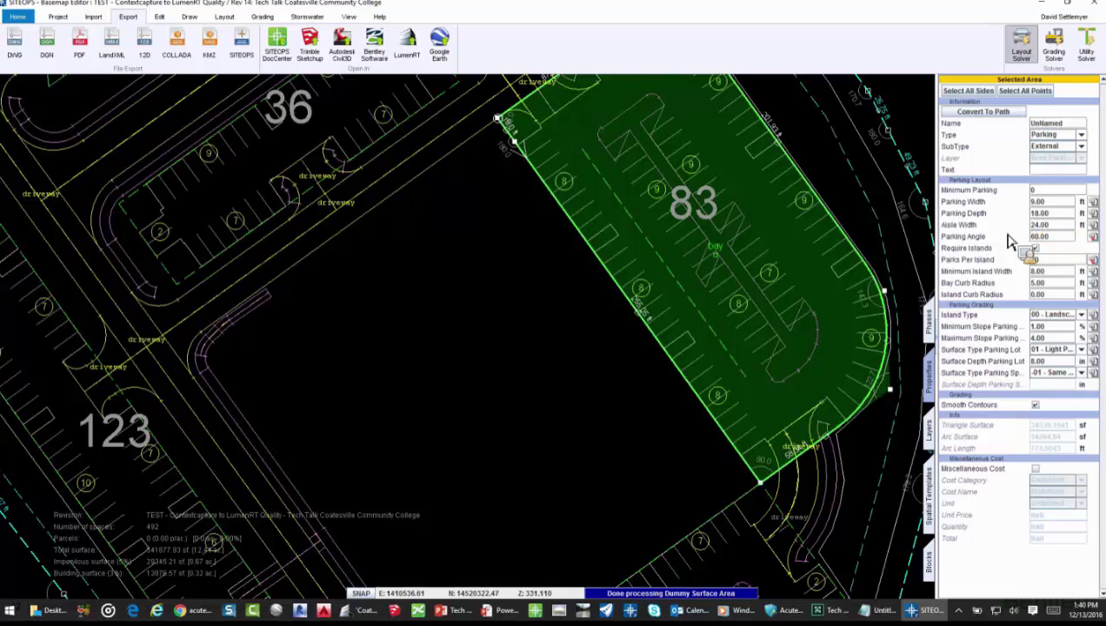
# Step: Widen the eastern parking lot in SITEOPS by moving its long southwest side outward, and disallow parking along that side
pyautogui.click(638, 313)
pyautogui.moveTo(638, 315); pyautogui.dragTo(590, 356)
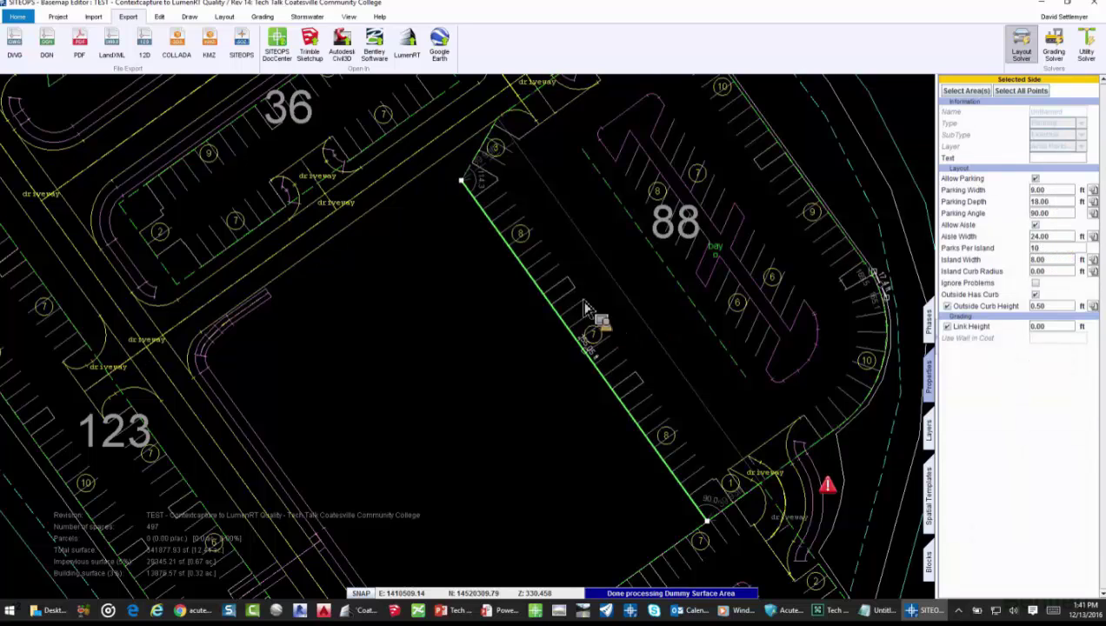
# Step: Draw a two-segment parking direction path across the widened lot, with segments about 205 ft and 174 ft long
pyautogui.click(230, 17)
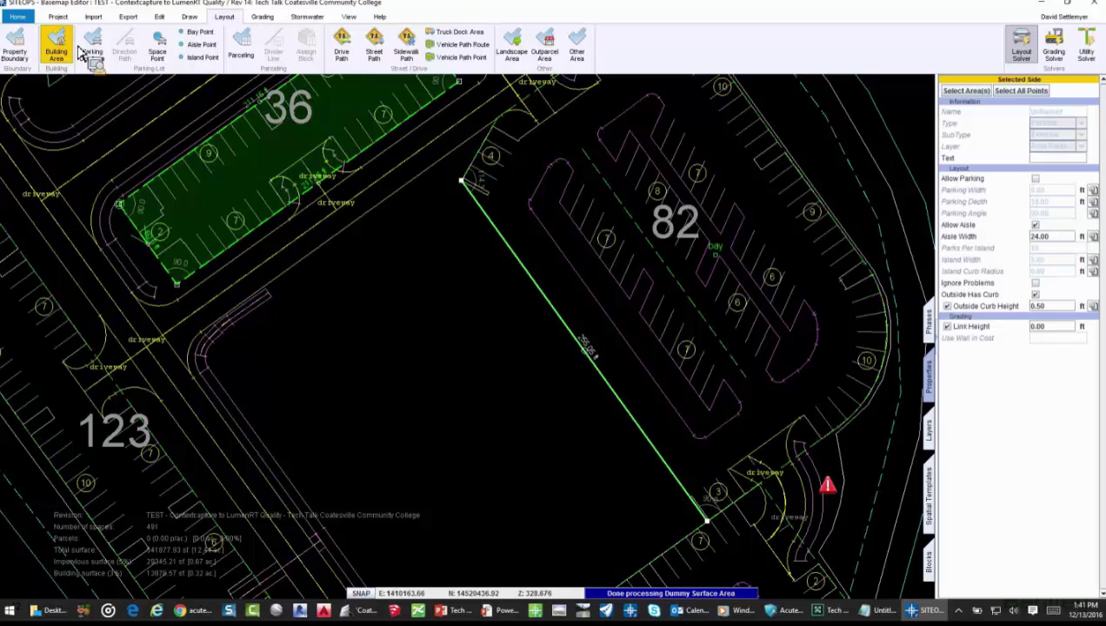
pyautogui.click(157, 48)
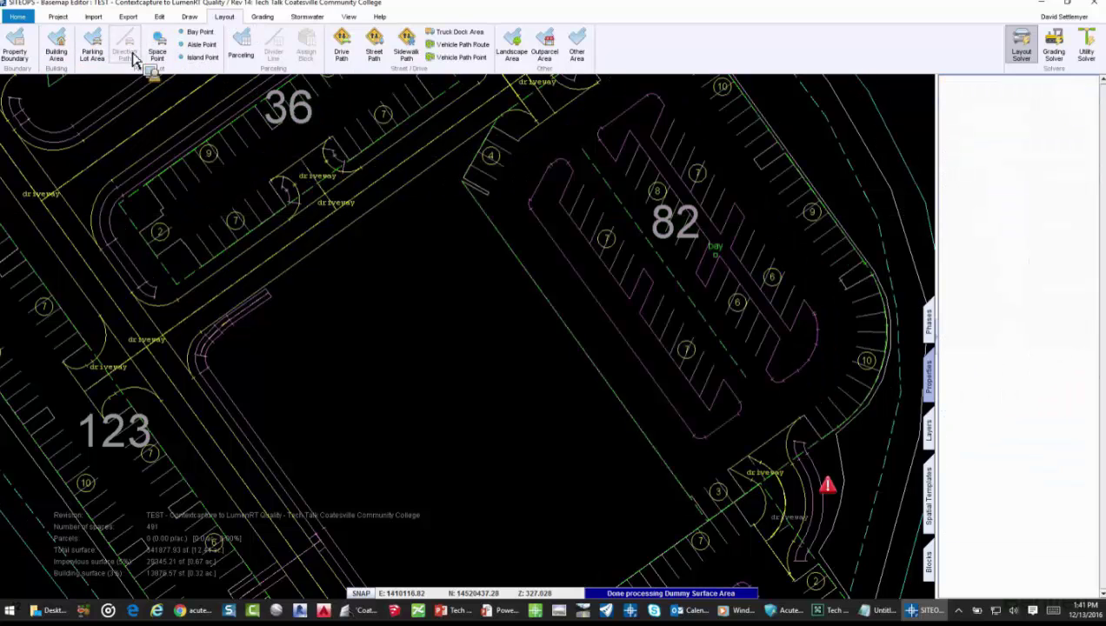
pyautogui.click(352, 150)
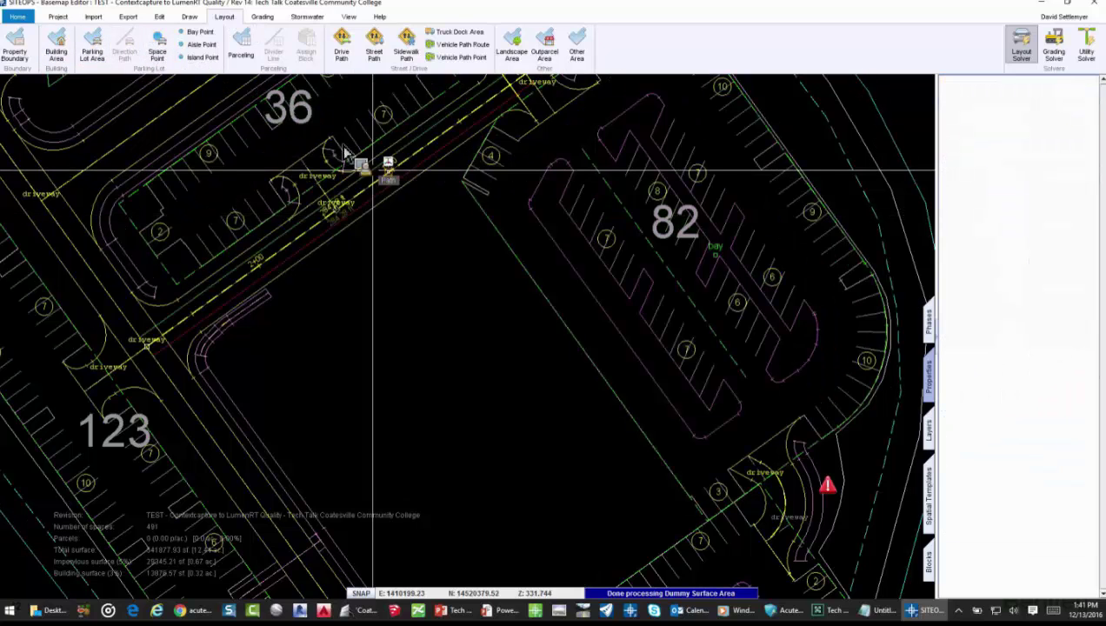
pyautogui.rightClick(730, 487)
pyautogui.click(794, 348)
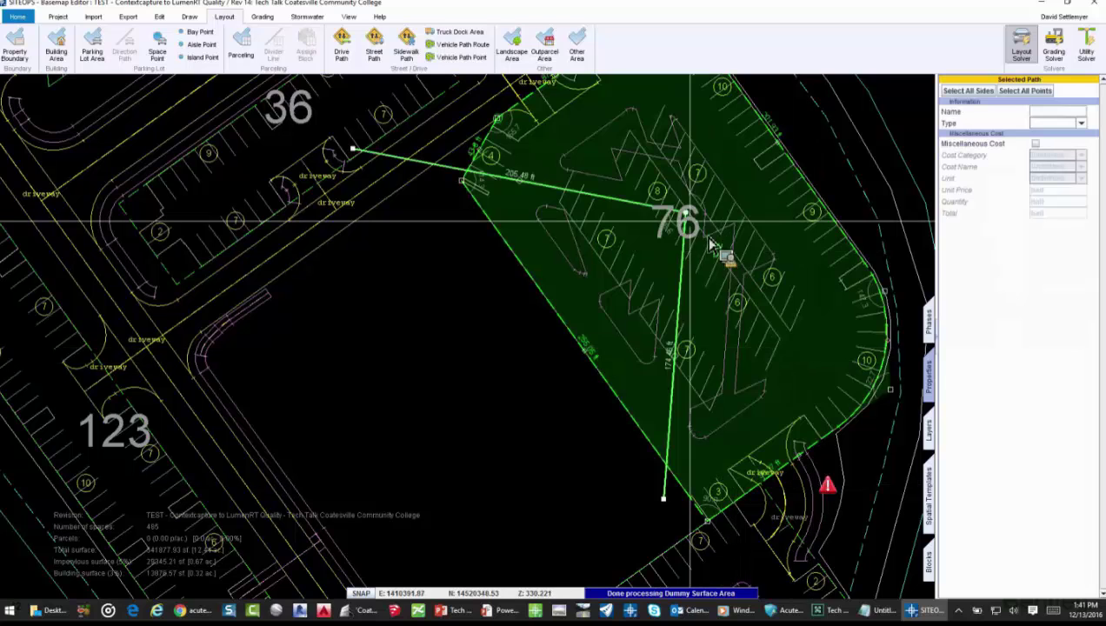
# Step: Set the radius of the direction path's middle point to 1500 ft
pyautogui.click(691, 222)
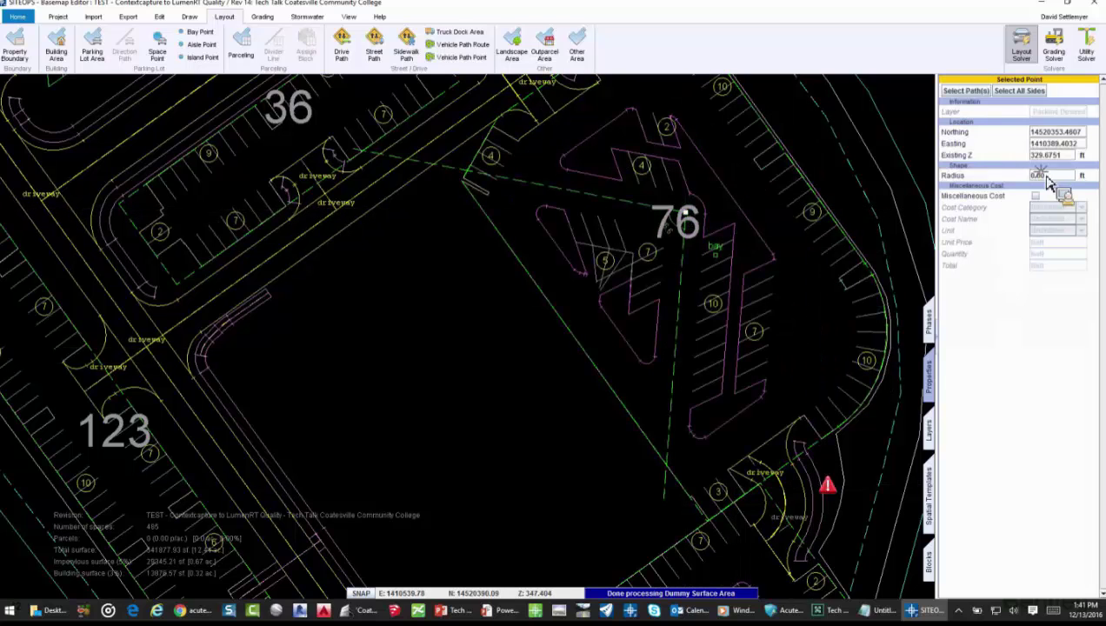
pyautogui.moveTo(1057, 176); pyautogui.dragTo(1000, 175)
pyautogui.write('150')
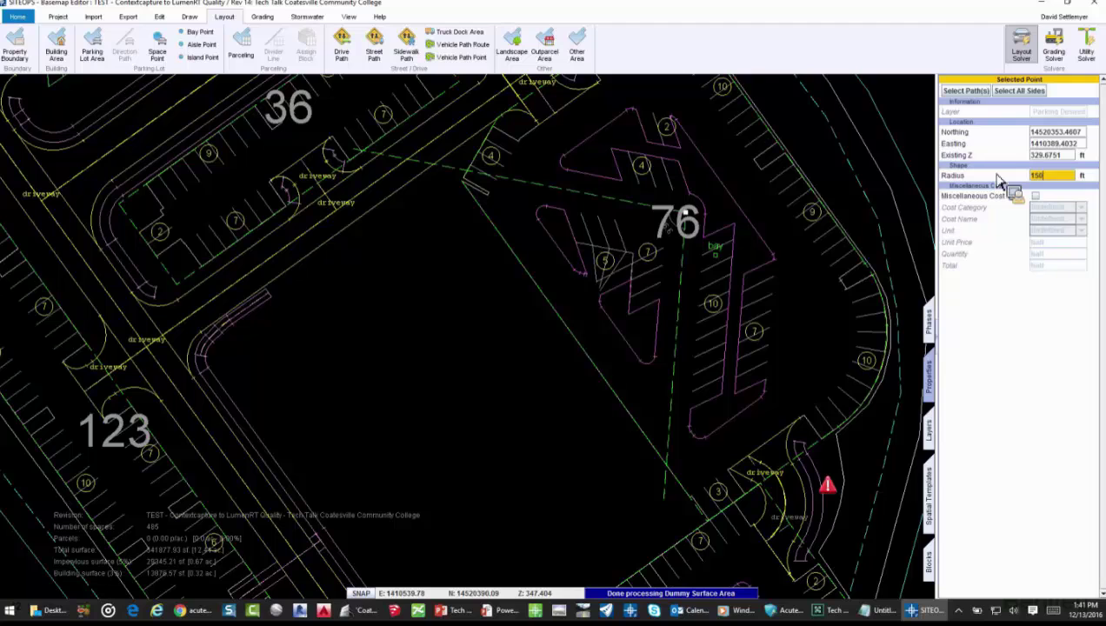
pyautogui.write('0')
pyautogui.press('Return')
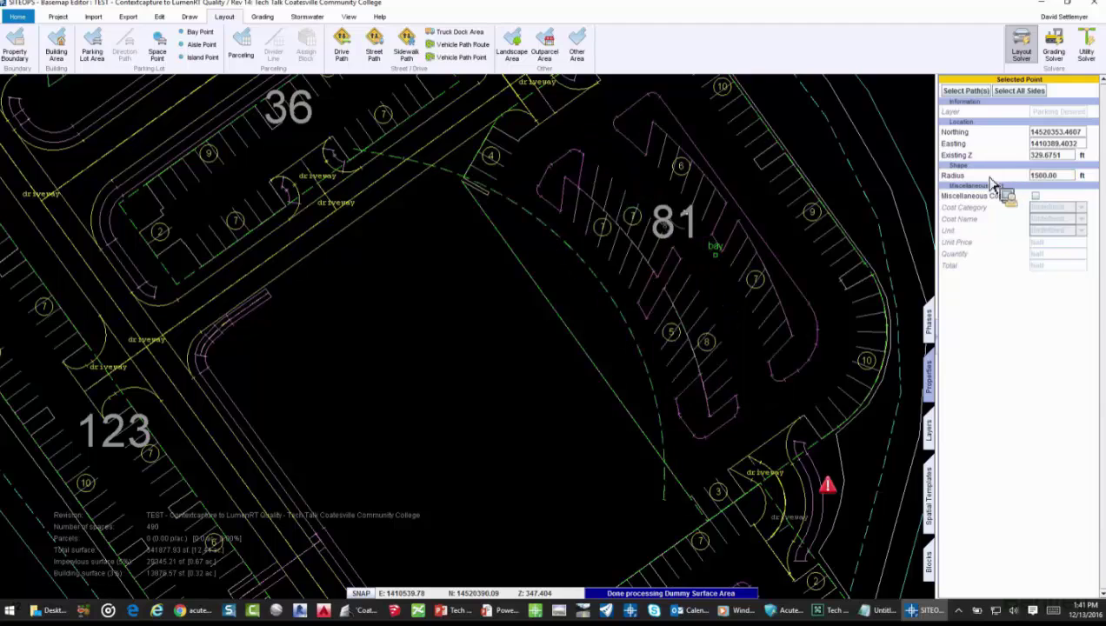
# Step: Move the lower end point of the direction path to the lot's southeast corner, beside the driveway
pyautogui.rightClick(637, 331)
pyautogui.rightClick(626, 324)
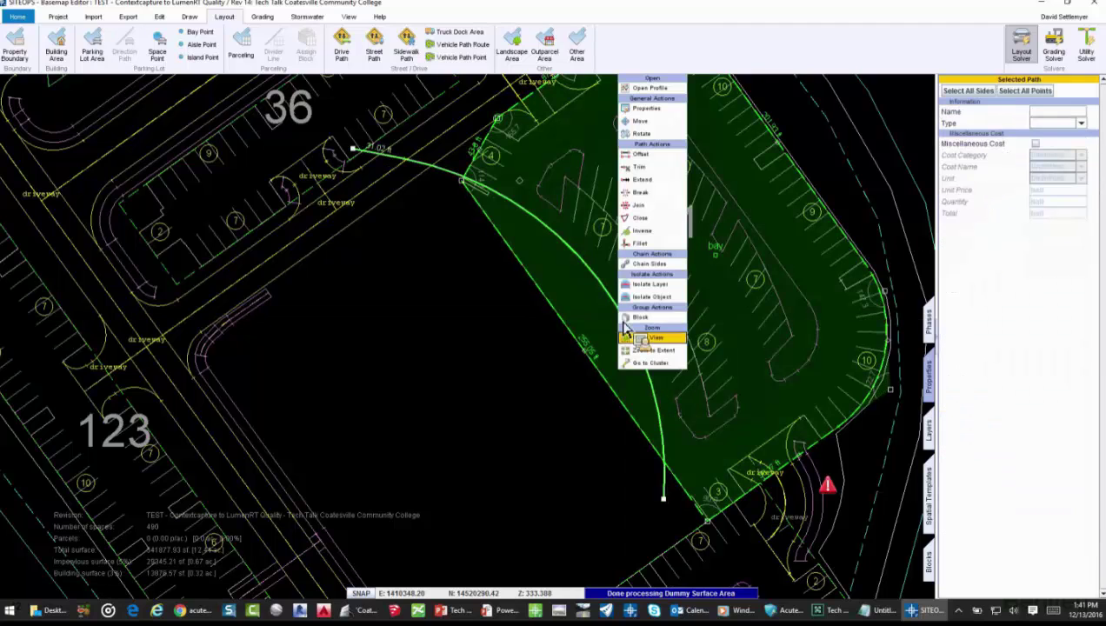
pyautogui.click(665, 517)
pyautogui.click(735, 467)
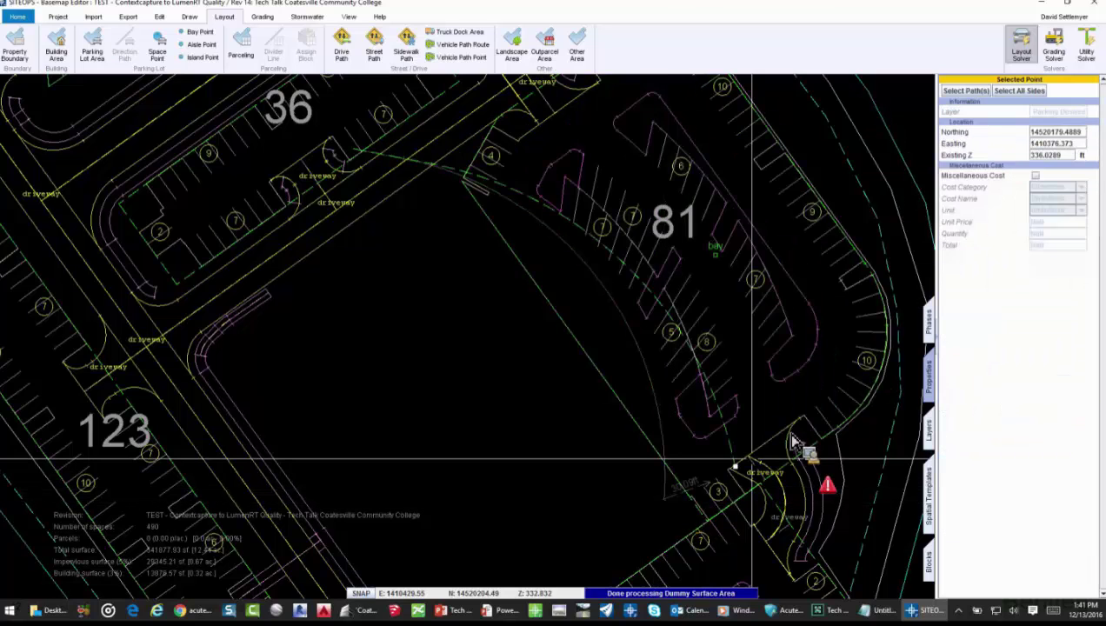
pyautogui.moveTo(793, 441); pyautogui.dragTo(837, 411)
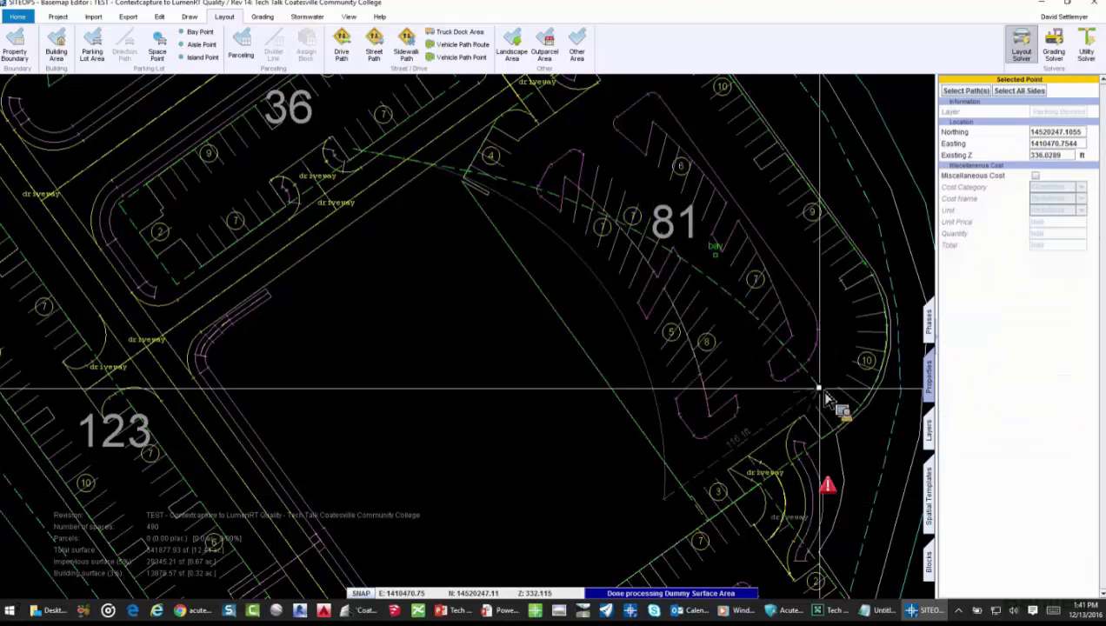
# Step: Place building templates from the Organization spatial templates, including Bigbox, in the empty area beside the site
pyautogui.click(929, 489)
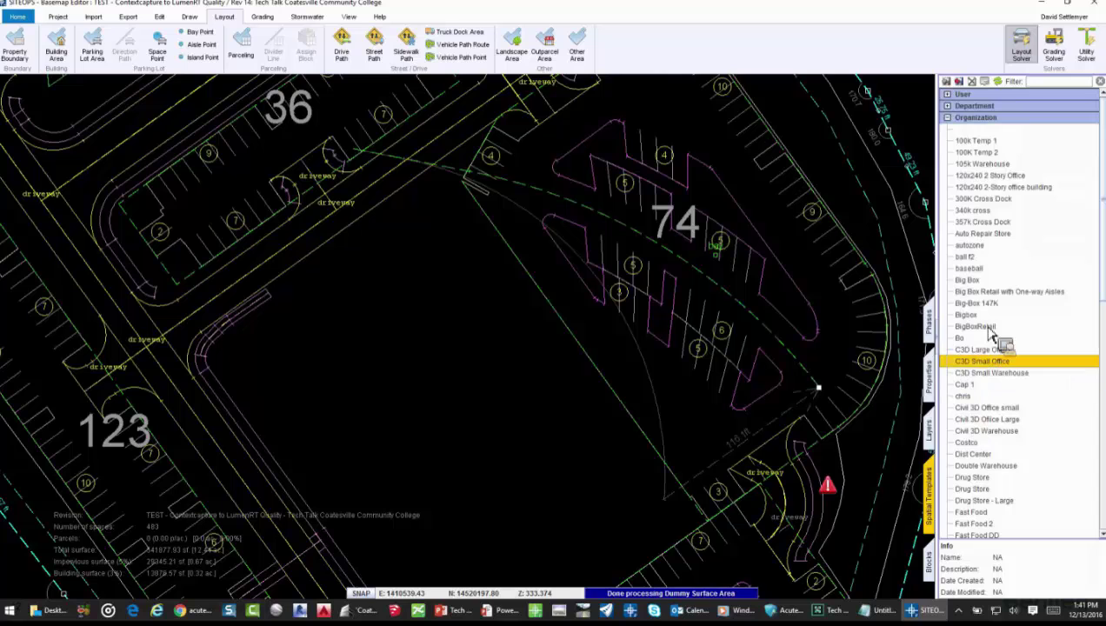
pyautogui.moveTo(990, 316); pyautogui.dragTo(508, 444)
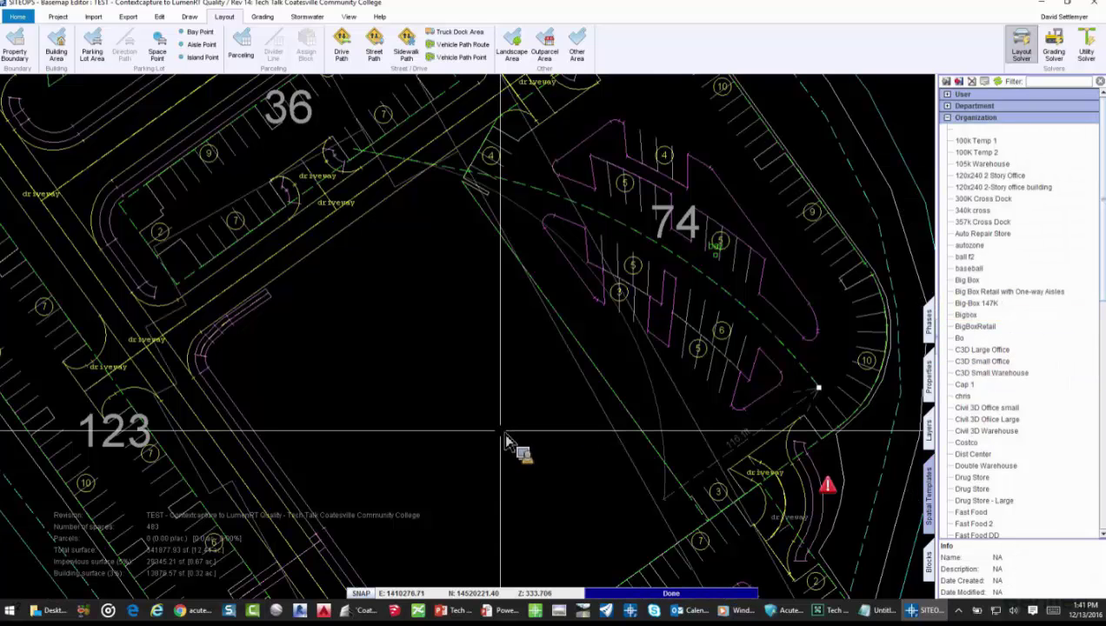
pyautogui.scroll(-4, 608, 413)
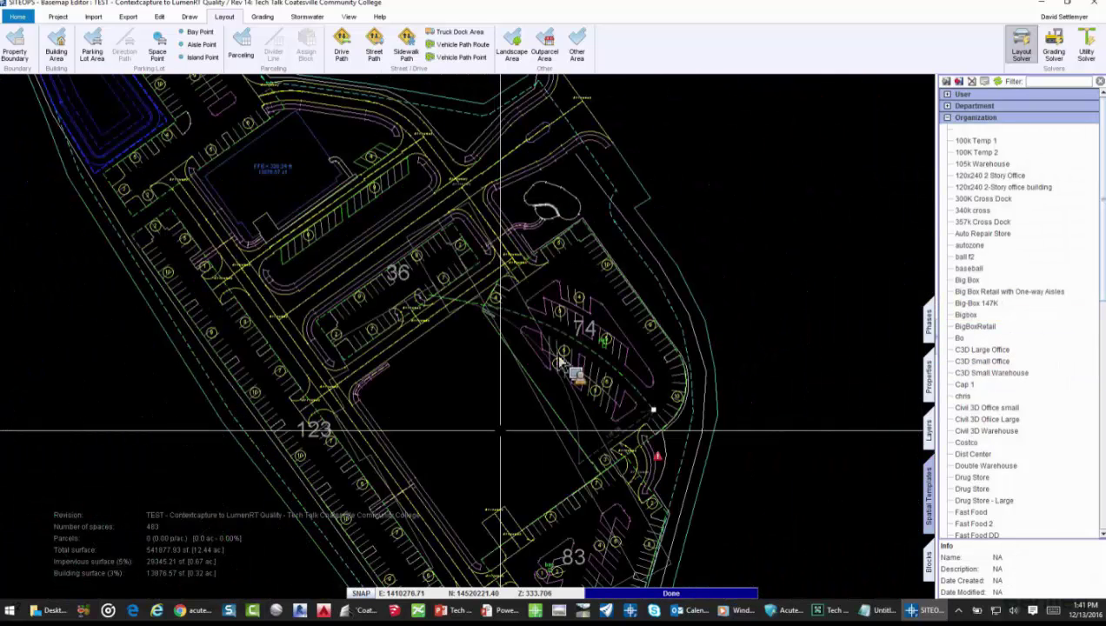
pyautogui.moveTo(639, 333); pyautogui.dragTo(677, 294)
pyautogui.scroll(-3, 654, 266)
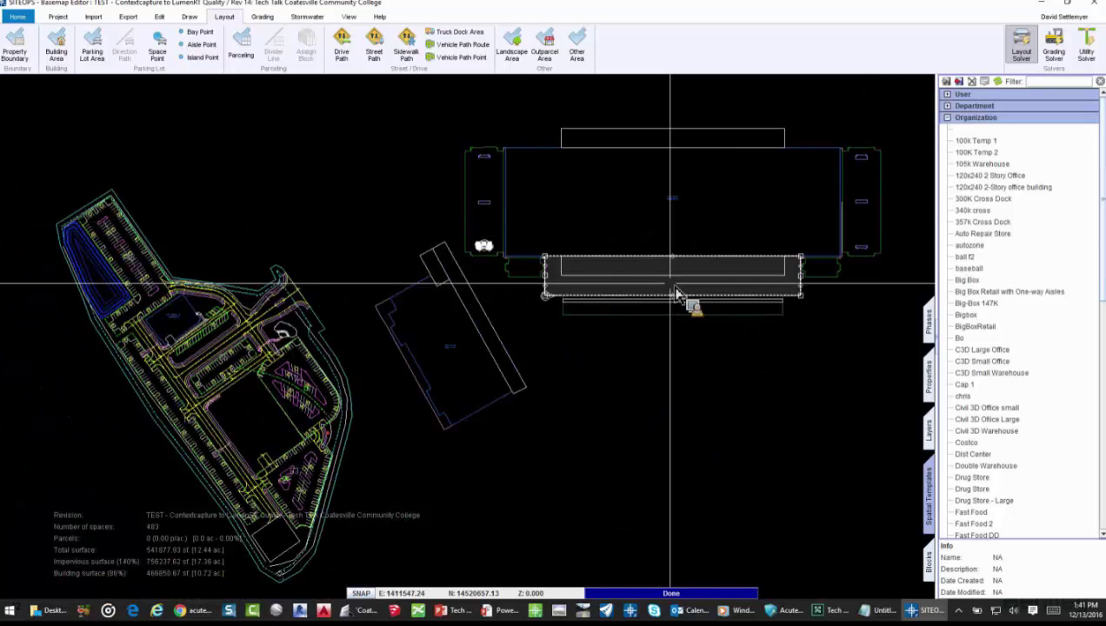
pyautogui.moveTo(676, 294); pyautogui.dragTo(676, 294)
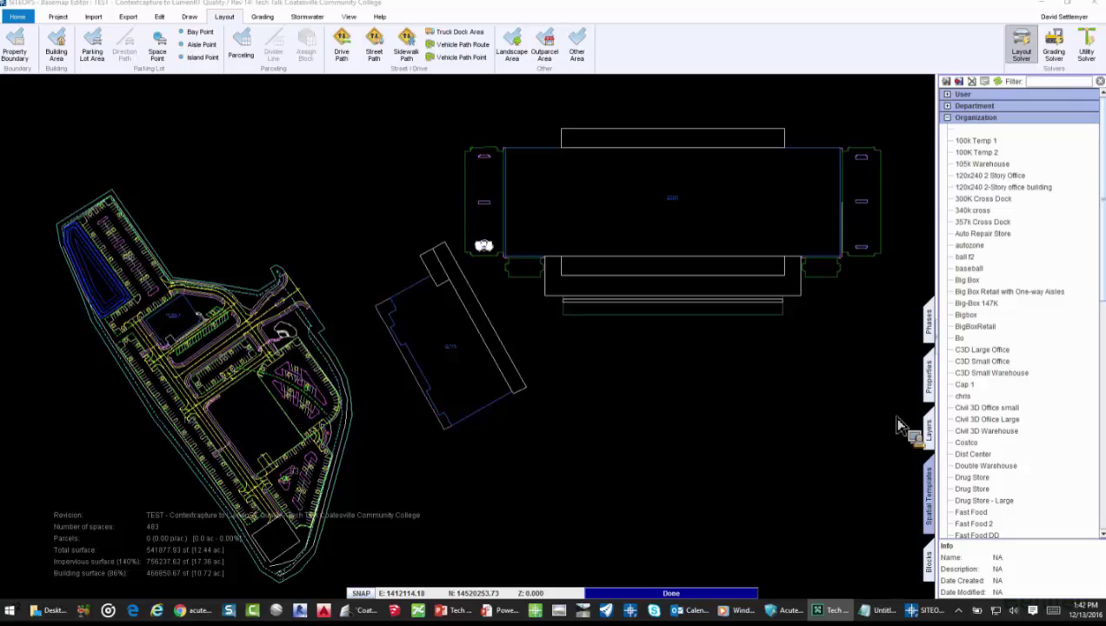
# Step: Review the building, parking and road layout values in the Project Defaults, and close them without applying changes
pyautogui.click(58, 16)
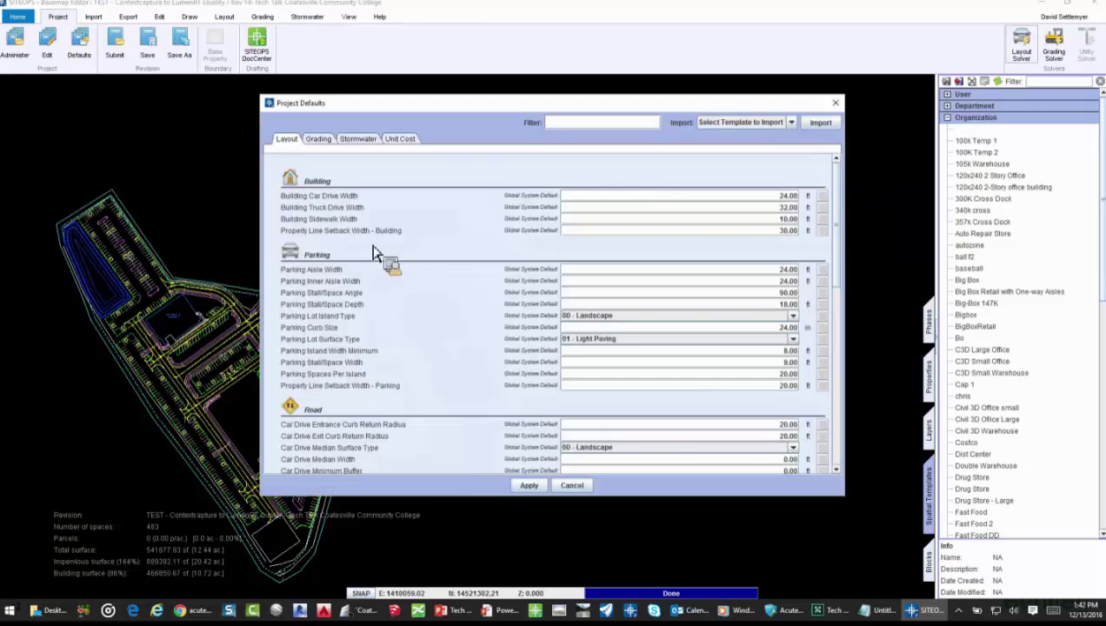
pyautogui.scroll(-6, 409, 258)
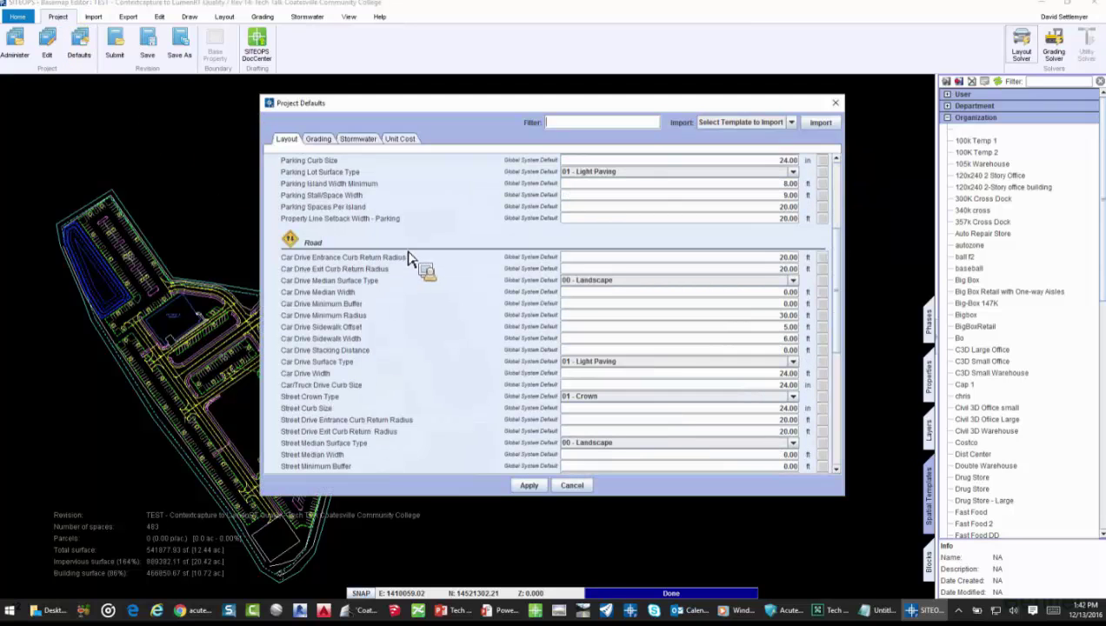
pyautogui.scroll(6, 409, 258)
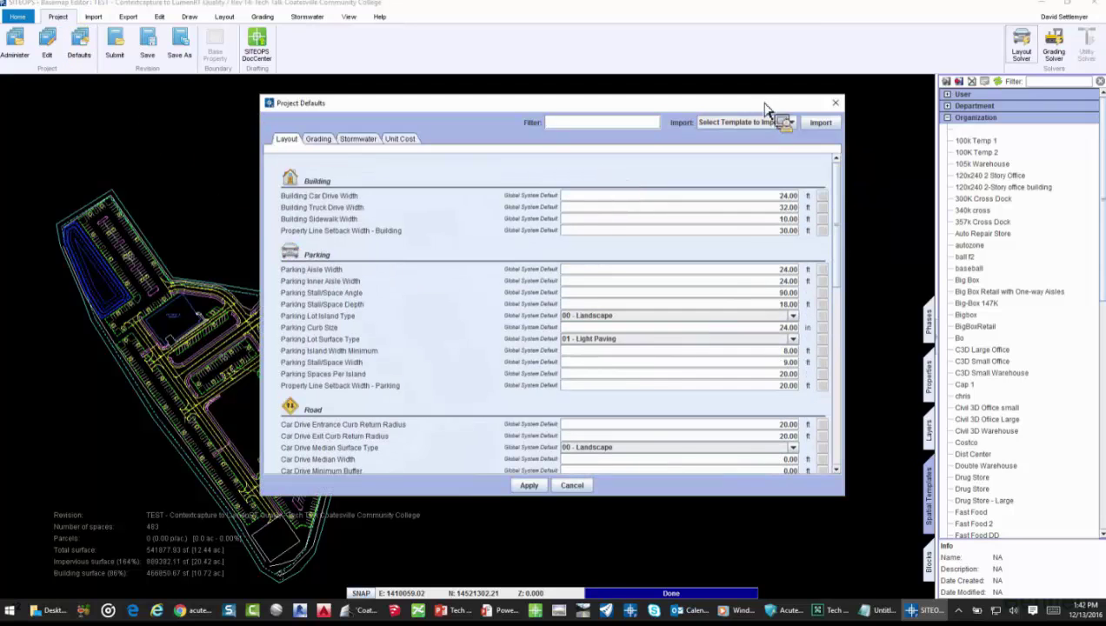
pyautogui.click(836, 106)
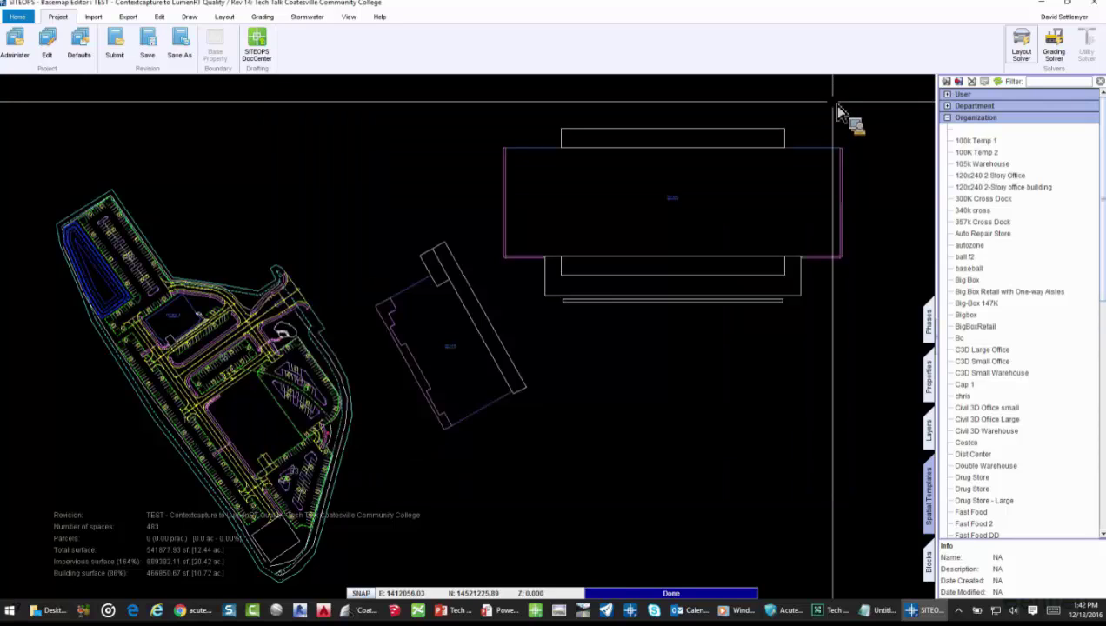
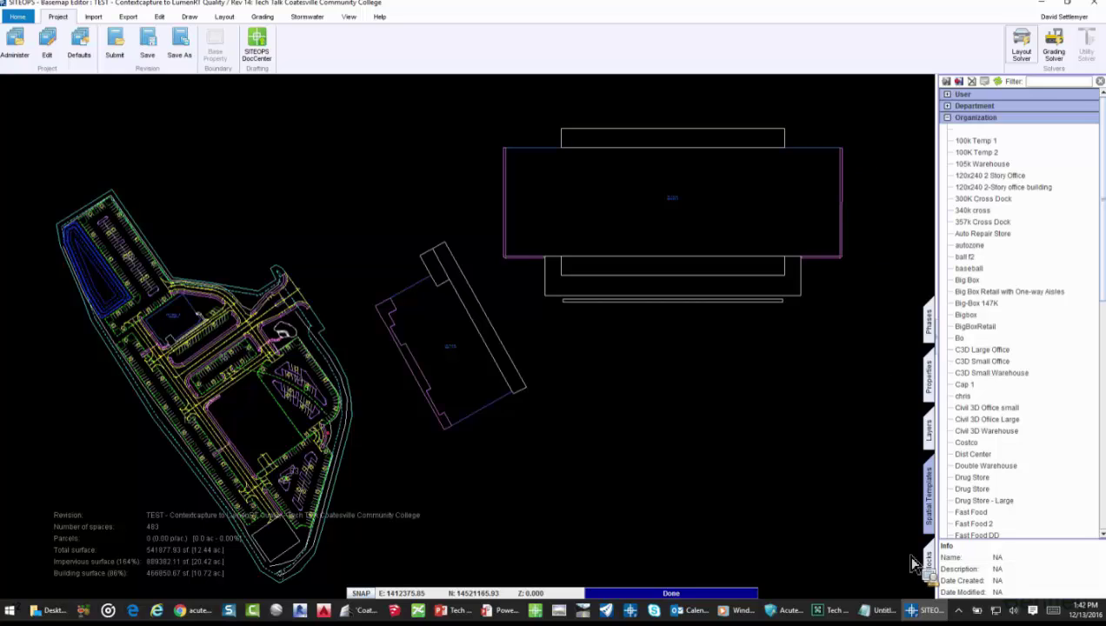
# Step: Display the existing grade contours around the campus layout, and switch to the Cedarville model in Acute3D Viewer
pyautogui.moveTo(914, 561); pyautogui.dragTo(936, 448)
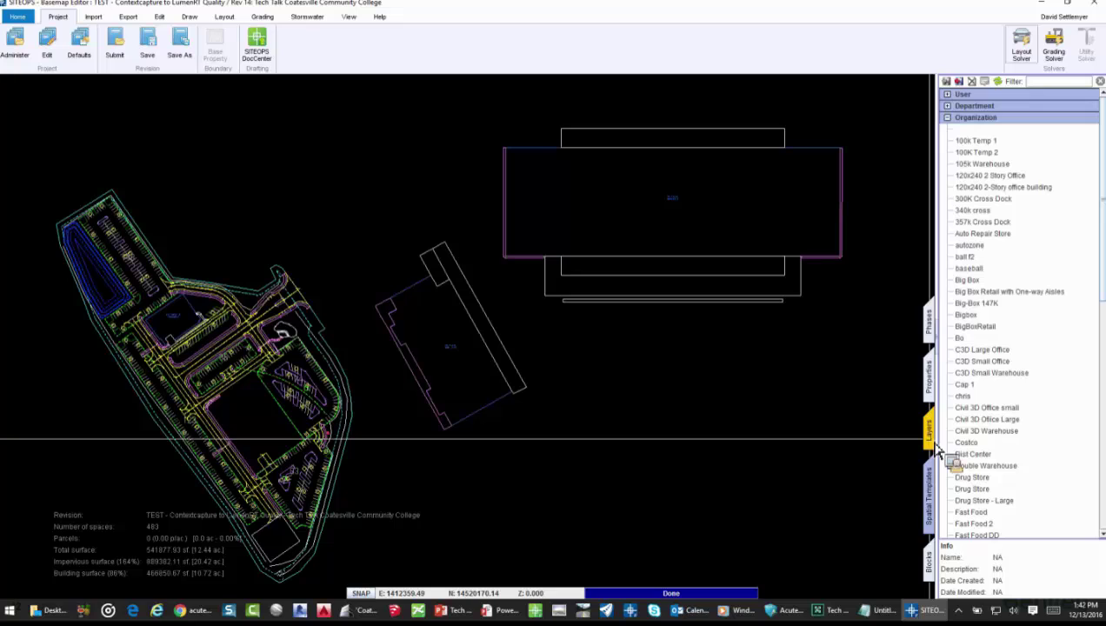
pyautogui.moveTo(937, 448); pyautogui.dragTo(734, 337)
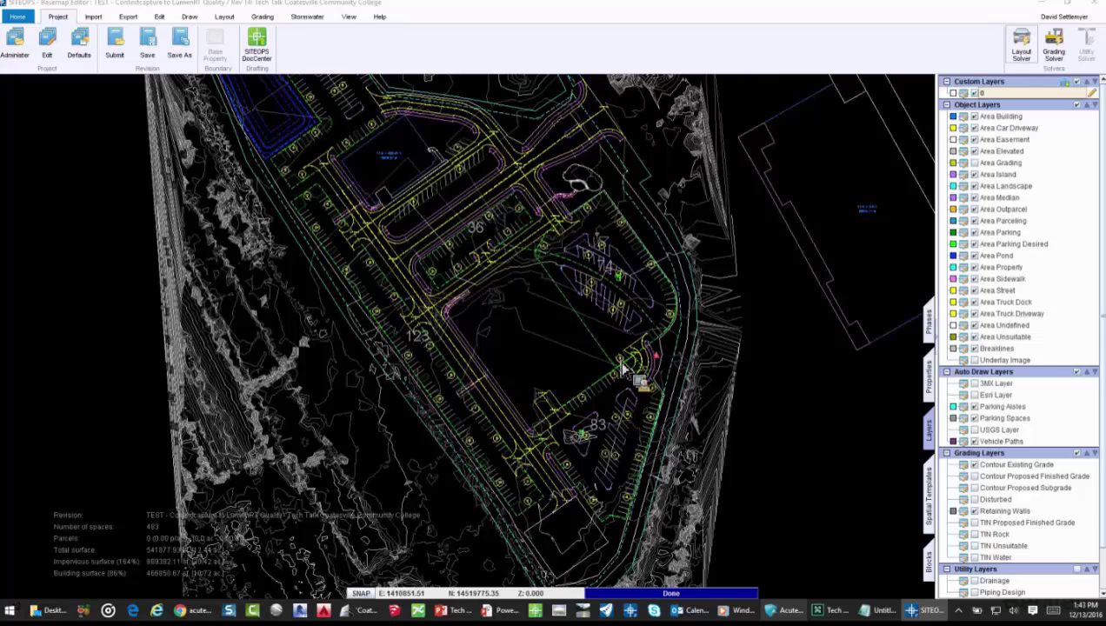
pyautogui.click(780, 613)
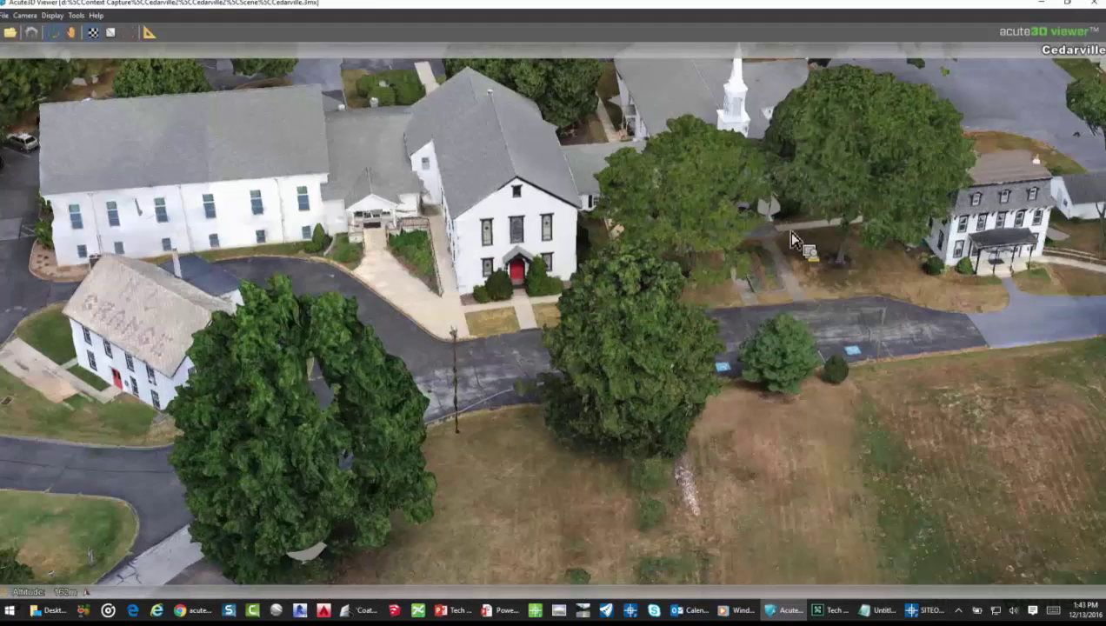
# Step: Return to the SITEOPS basemap and set the Contour Existing Grade layer's contour distance to 1.00 ft
pyautogui.click(1041, 3)
pyautogui.moveTo(929, 588); pyautogui.dragTo(983, 532)
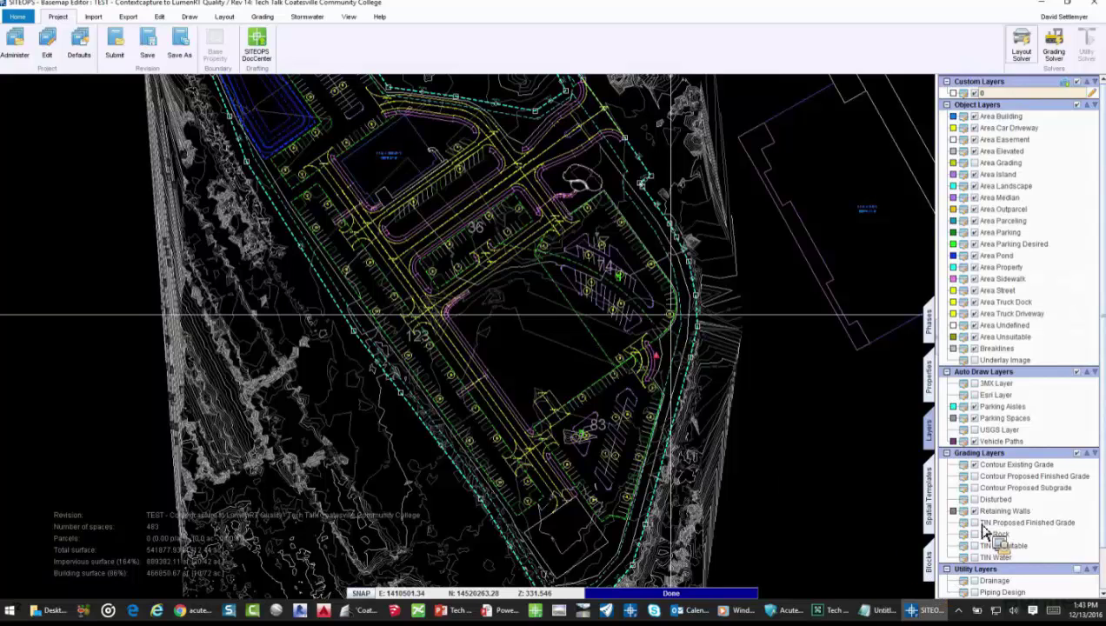
pyautogui.moveTo(983, 532); pyautogui.dragTo(690, 225)
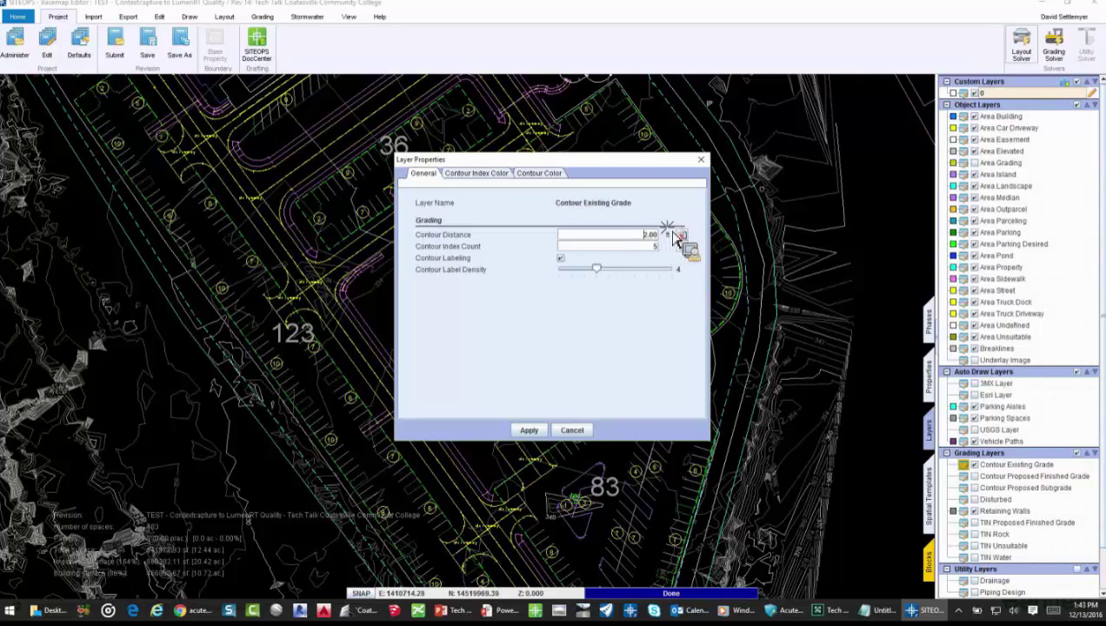
pyautogui.write('1')
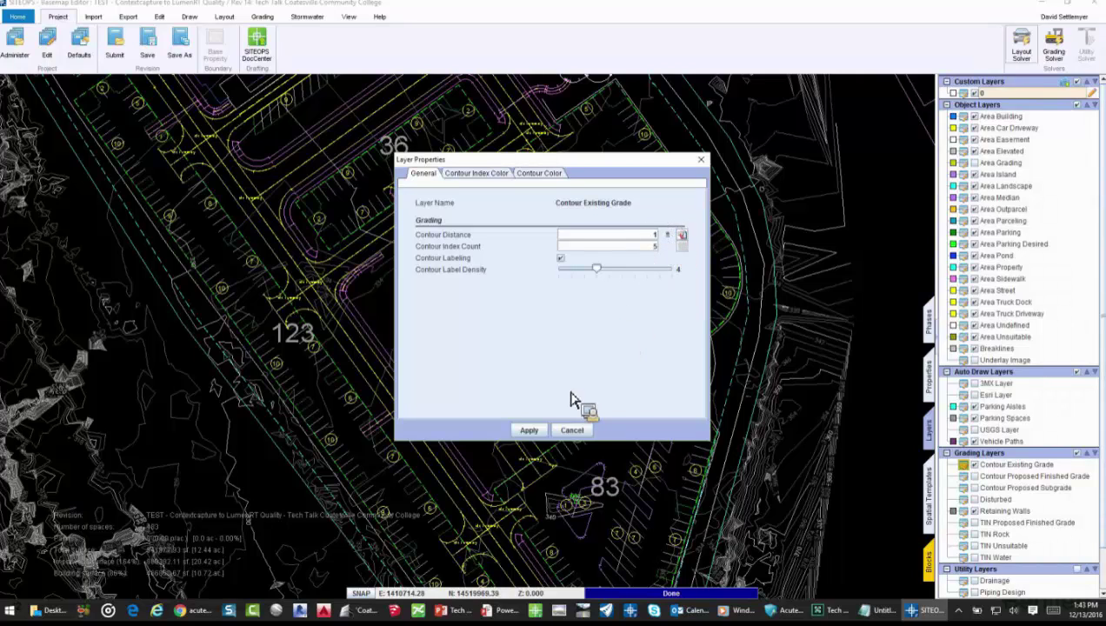
pyautogui.write('.00')
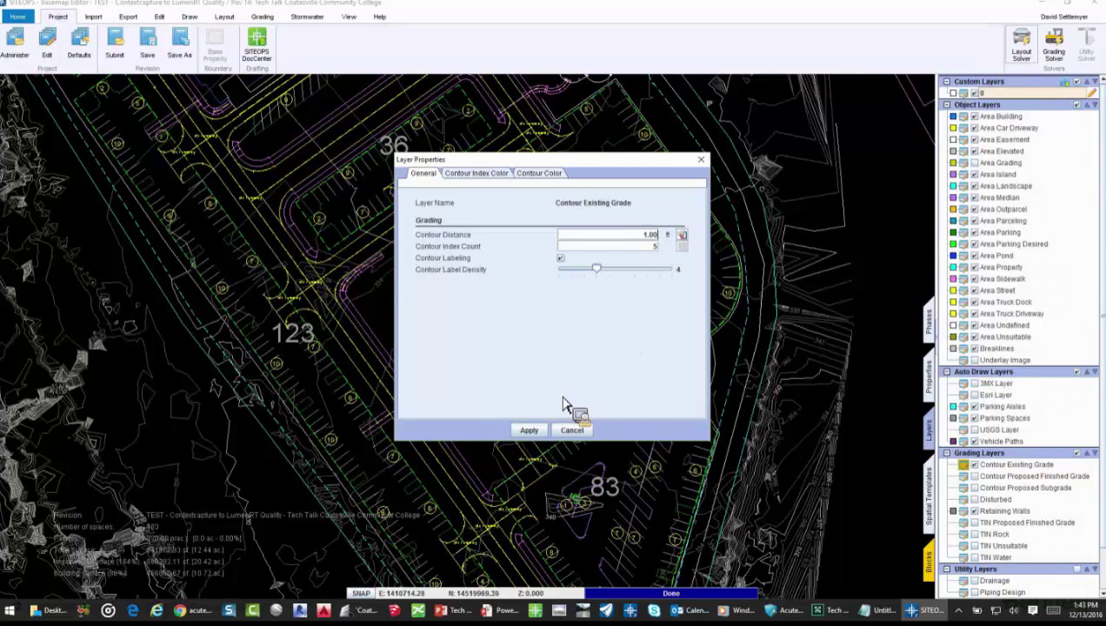
pyautogui.click(529, 430)
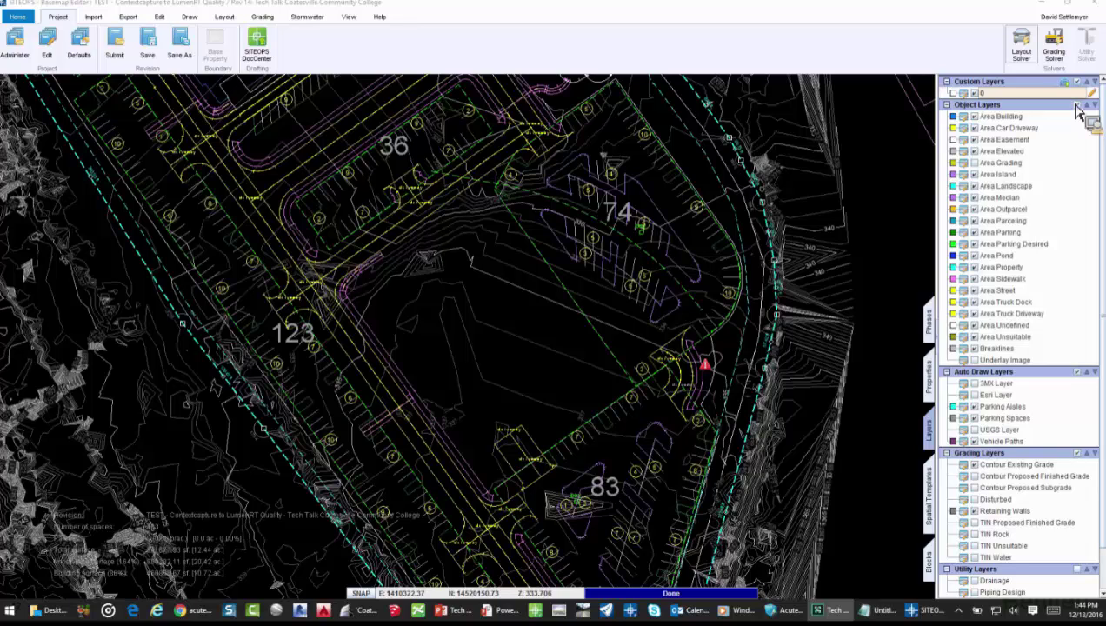
pyautogui.moveTo(1076, 106); pyautogui.dragTo(347, 54)
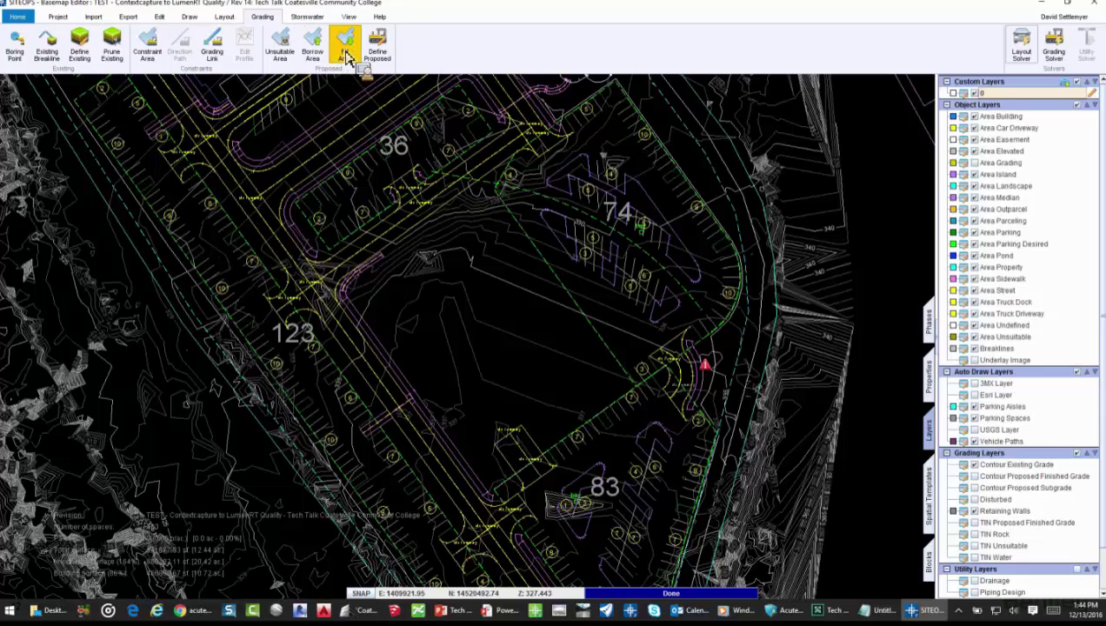